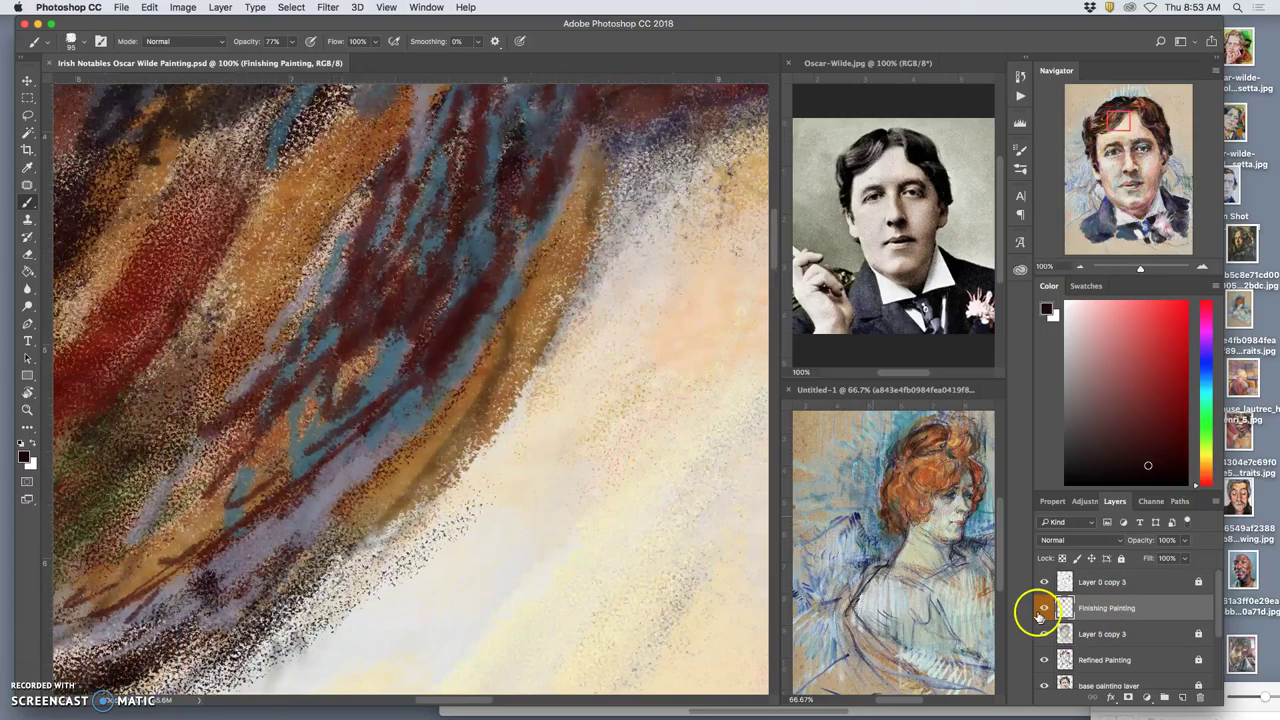
- Compare the hair with the Finishing Painting layer hidden and shown
click(1044, 608)
click(1044, 608)
click(1044, 608)
click(1044, 608)
key(super+minus)
key(super+minus)
key(super+minus)
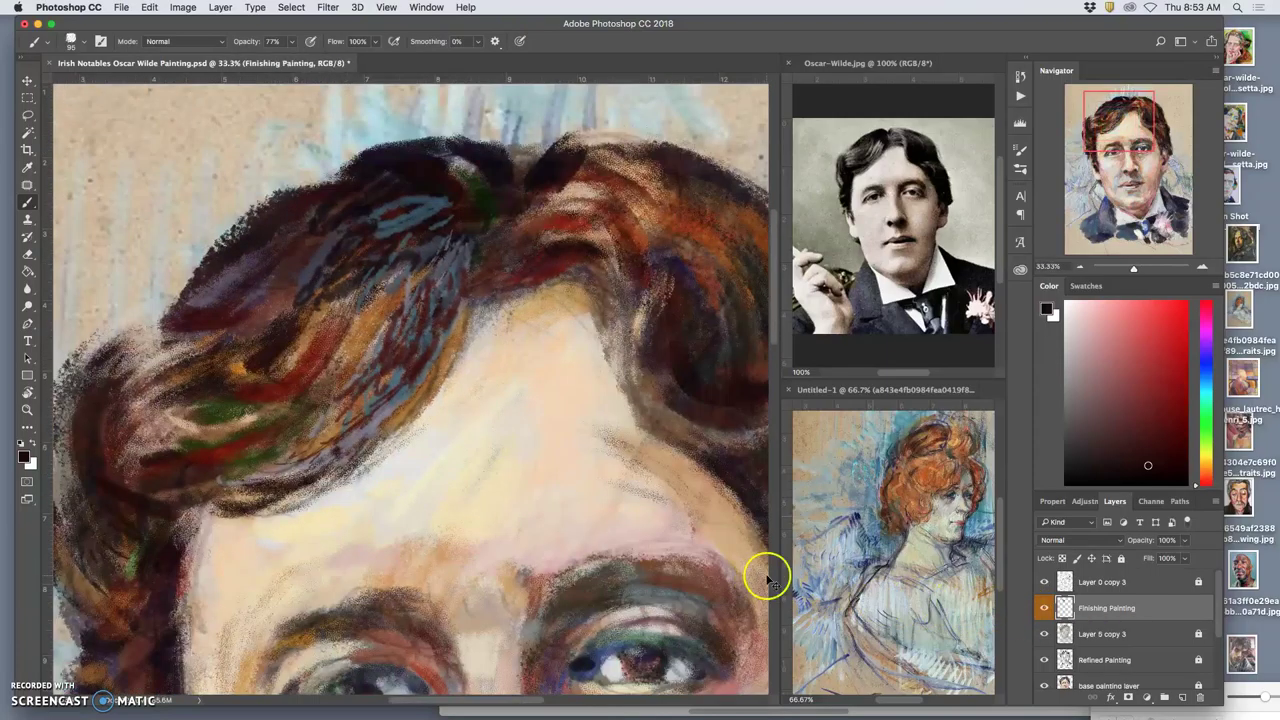
- Try the Overlay blend mode on the Finishing Painting layer and set it back to Normal
click(1065, 538)
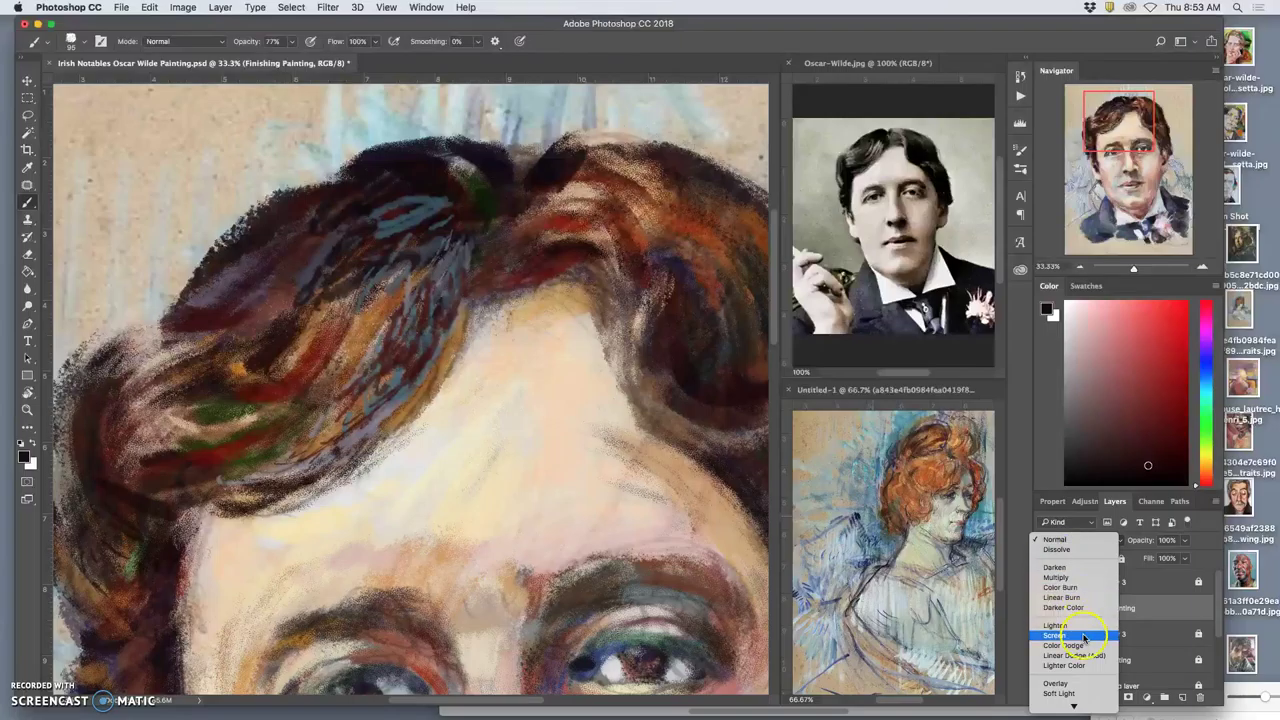
click(1073, 685)
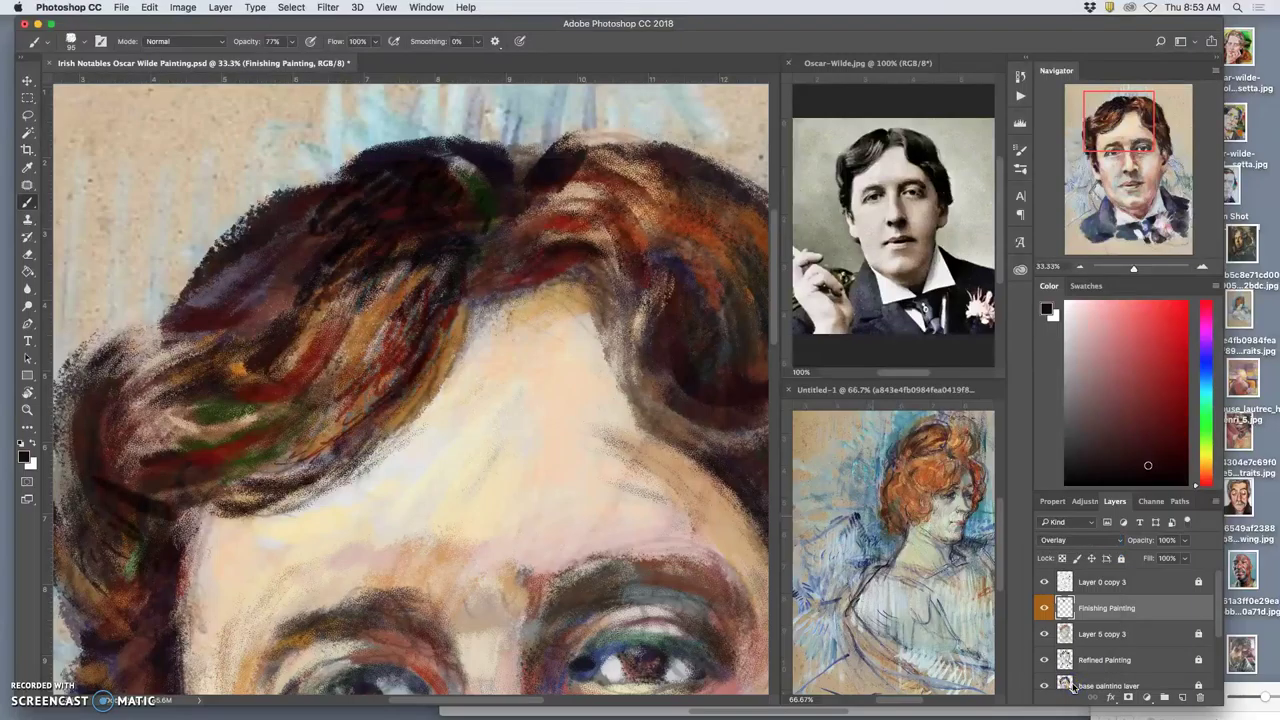
click(1068, 541)
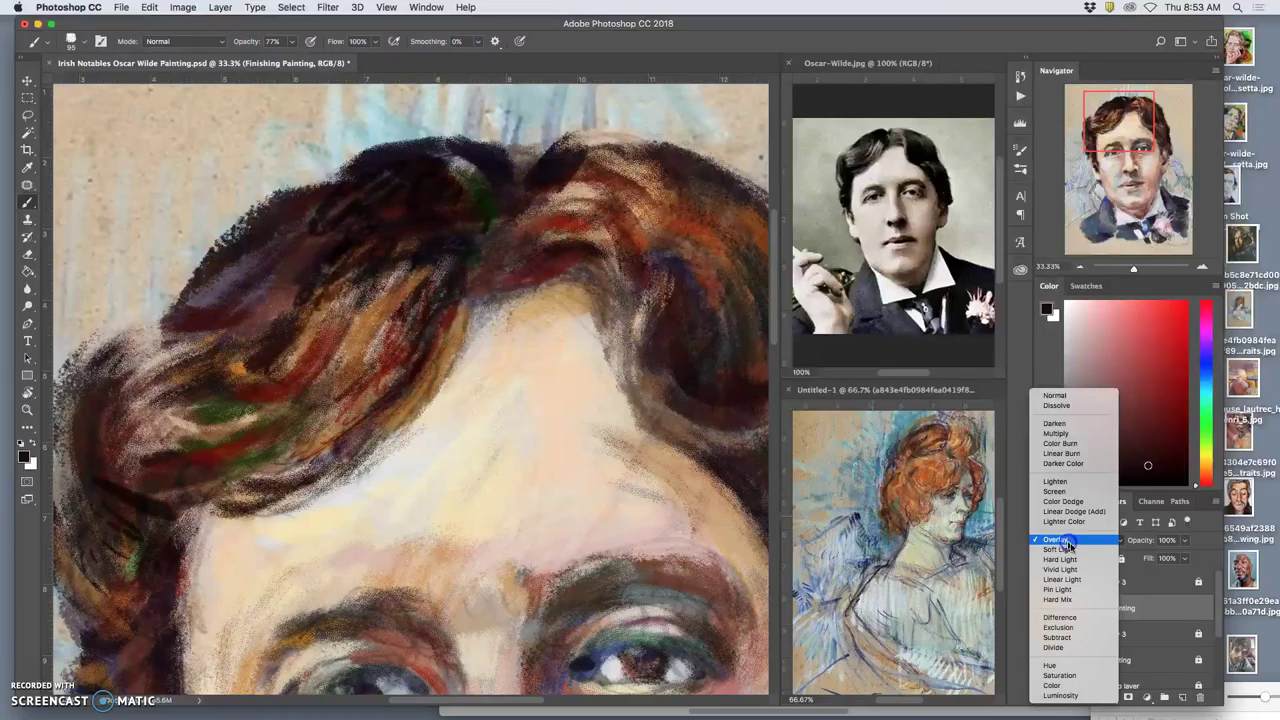
click(1072, 396)
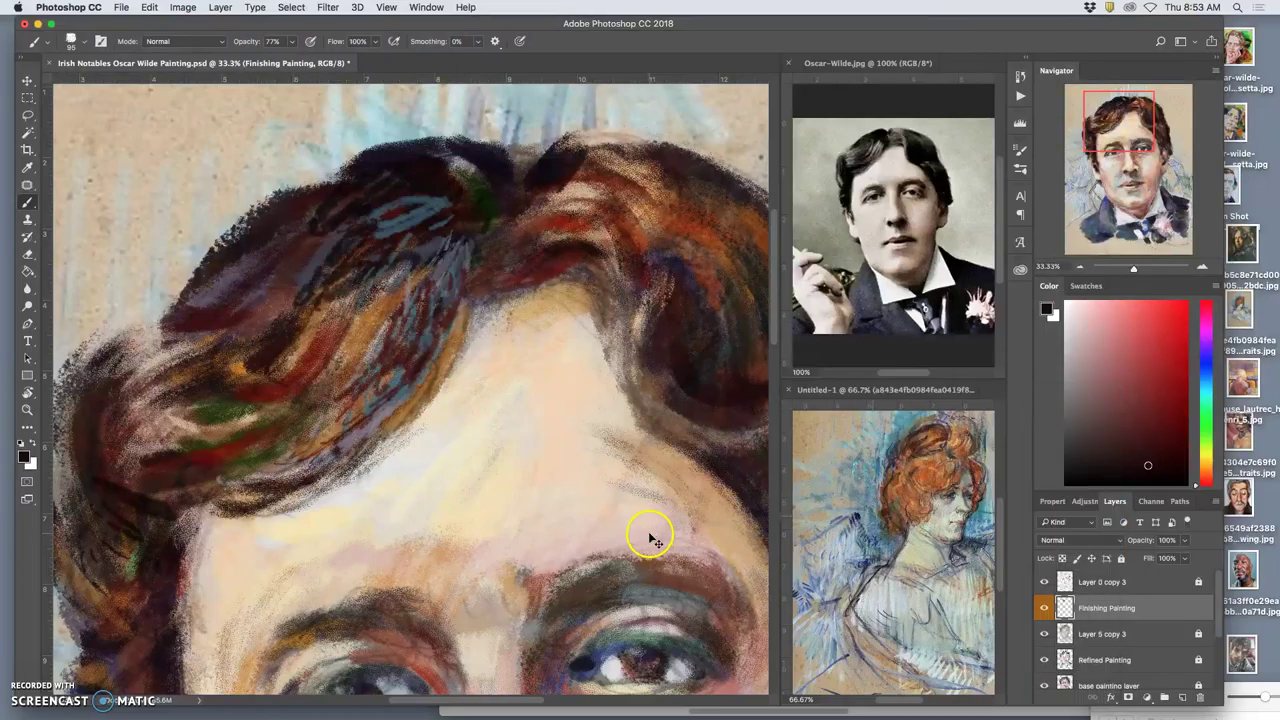
- Paint strokes into the lower part of the left-hand hair wave with brown sampled from the hair
key(super+minus)
key(super+minus)
scroll(610, 540, down, 5)
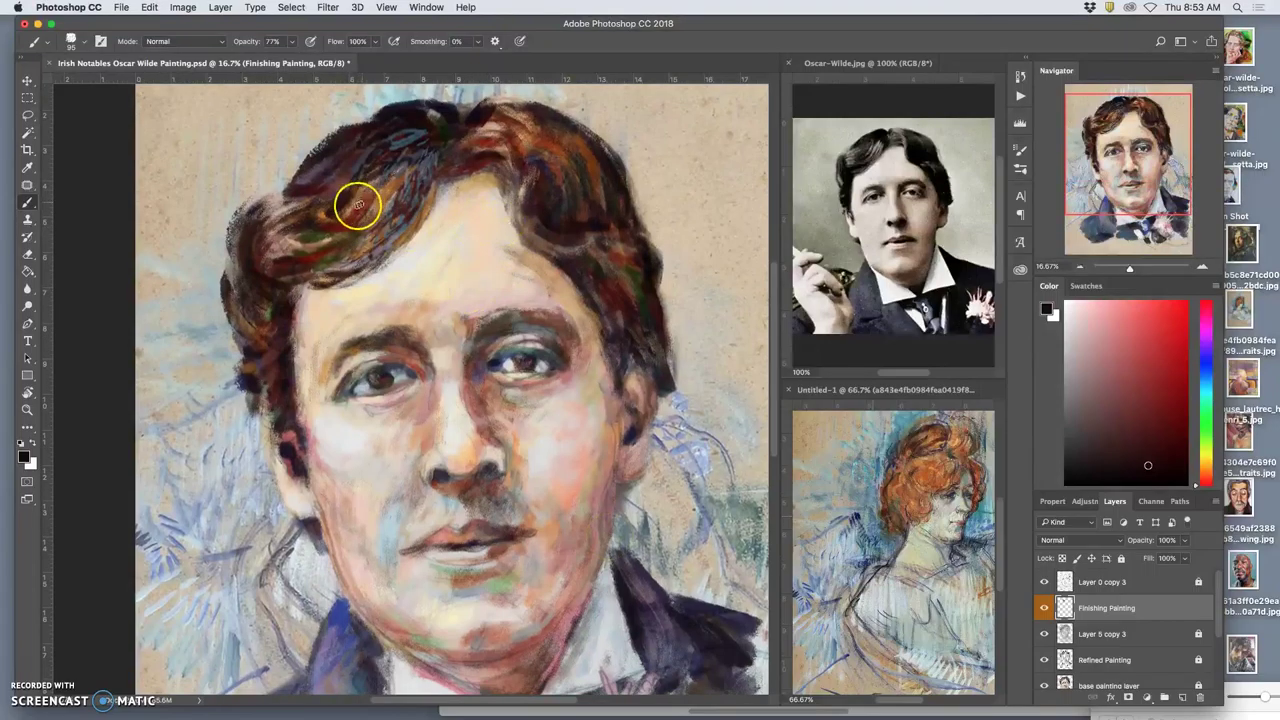
alt+click(304, 247)
mouse_move(311, 236)
mouse_down()
mouse_move(283, 259)
mouse_move(314, 243)
mouse_move(296, 257)
mouse_up()
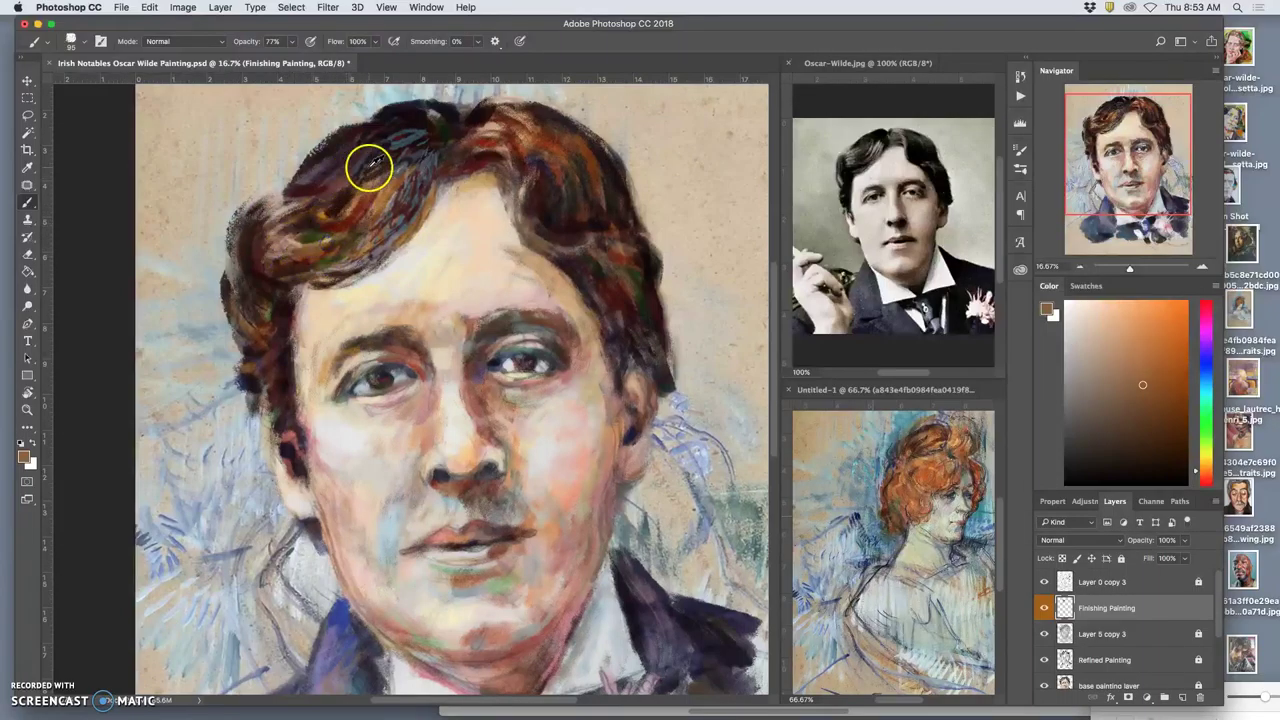
- Paint over the blue strokes near the hair parting with near-black, dark green and dark reddish-brown sampled from the hair and the reference painting
alt+click(421, 124)
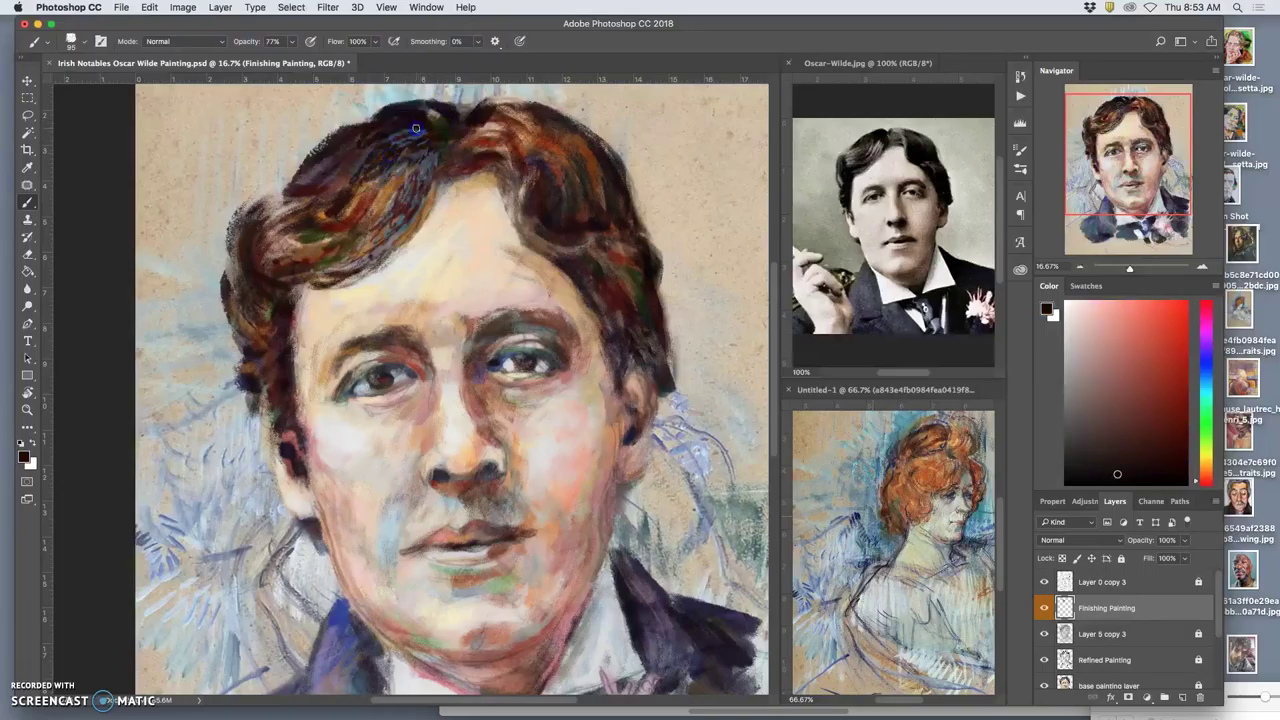
click(428, 120)
alt+click(448, 127)
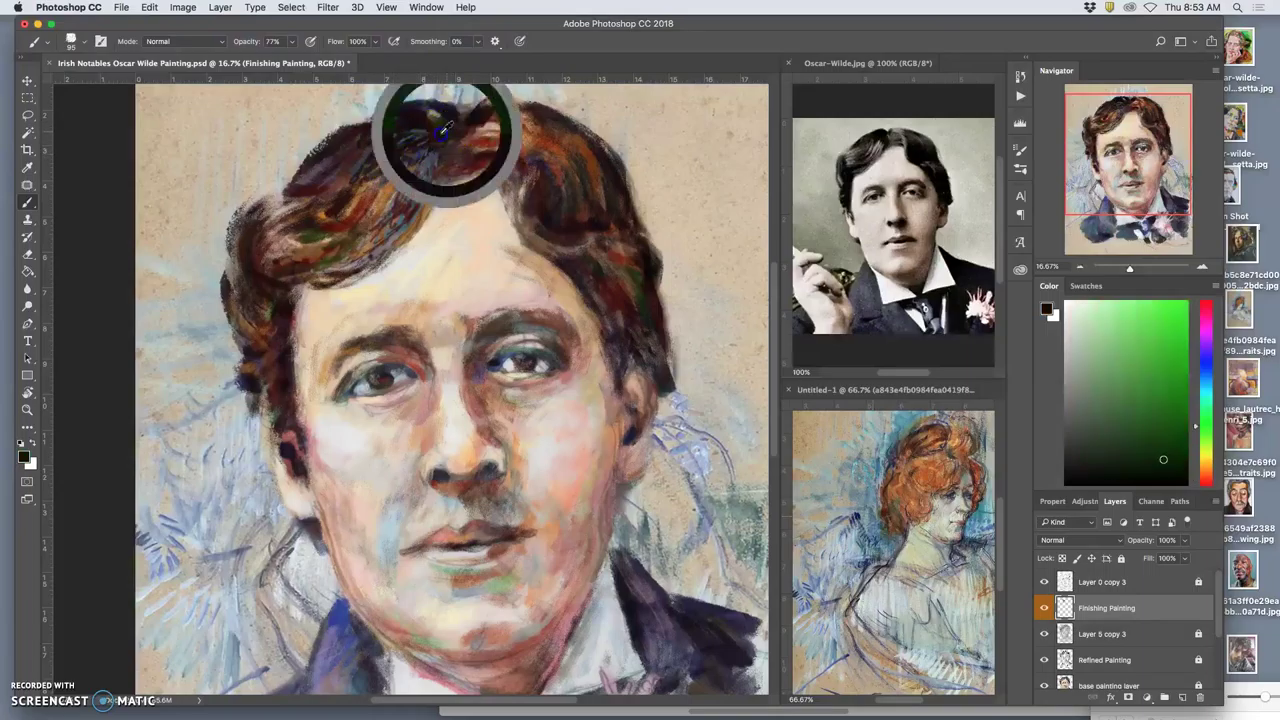
alt+click(917, 446)
mouse_move(421, 166)
mouse_down()
mouse_move(425, 141)
mouse_move(396, 147)
mouse_up()
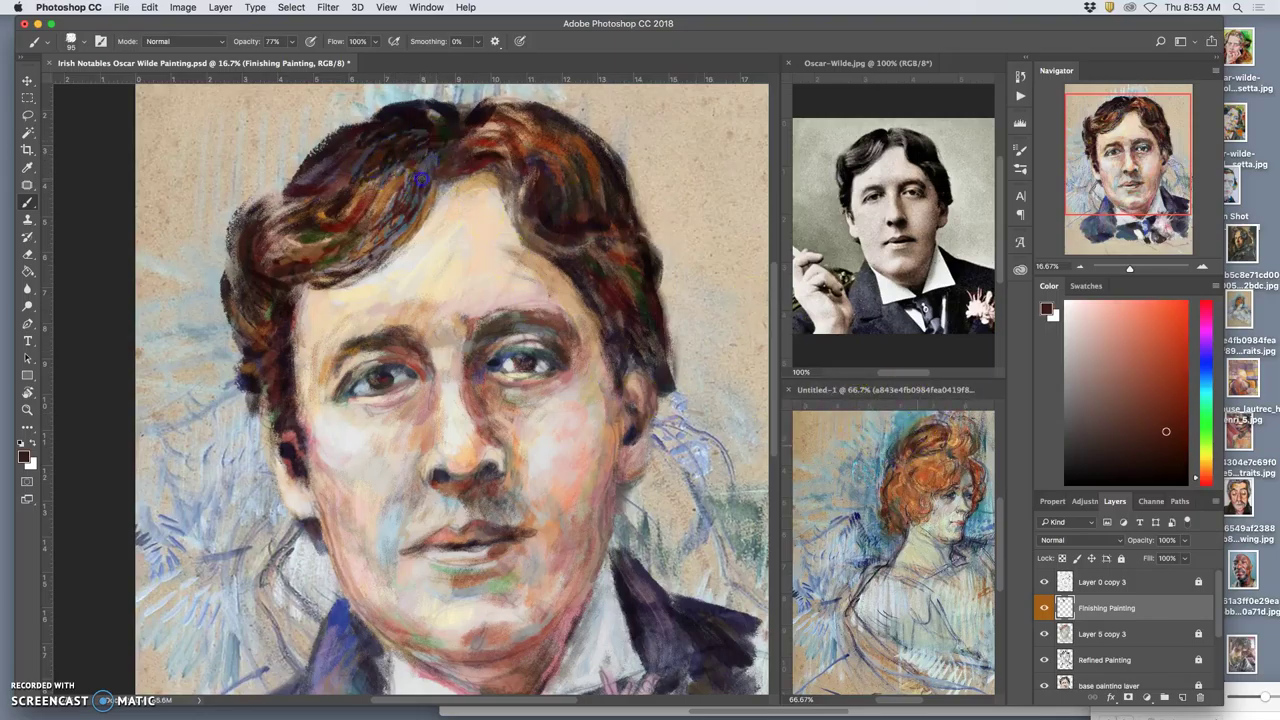
- Add brown and light peach highlight strokes to the front lock of hair beside the forehead, using colours sampled from the portrait
alt+click(389, 194)
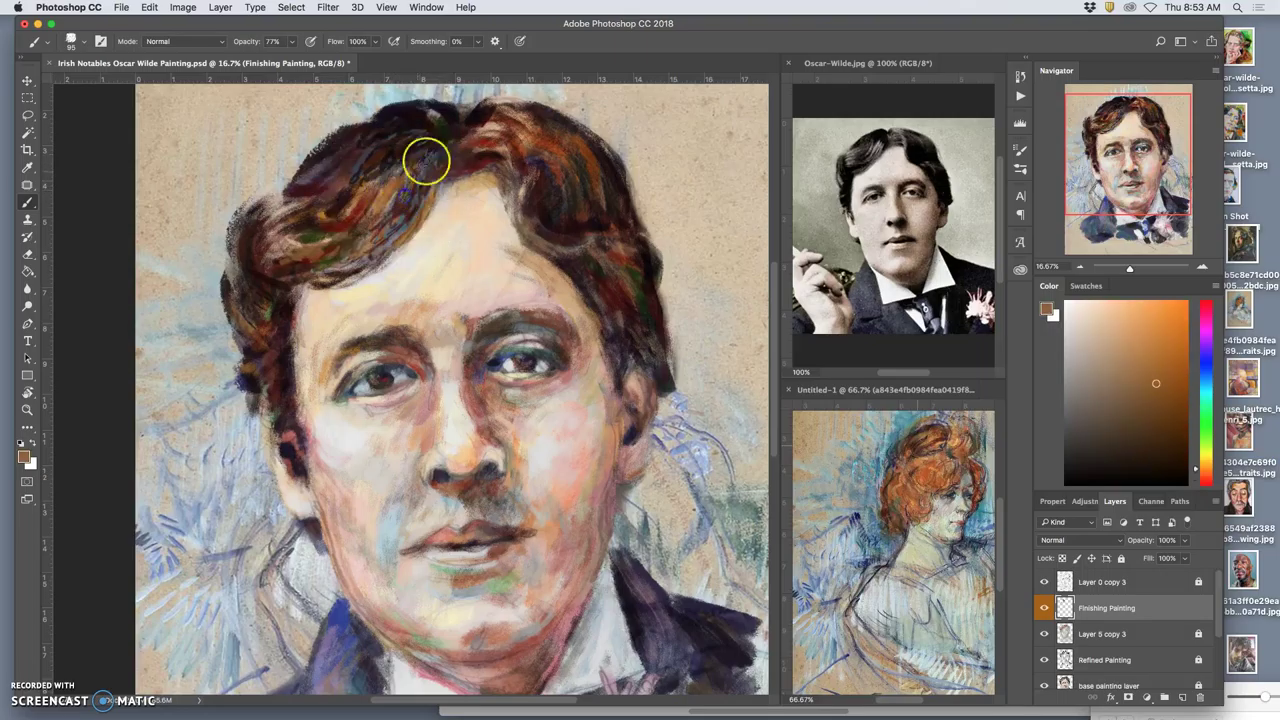
click(418, 190)
alt+click(452, 197)
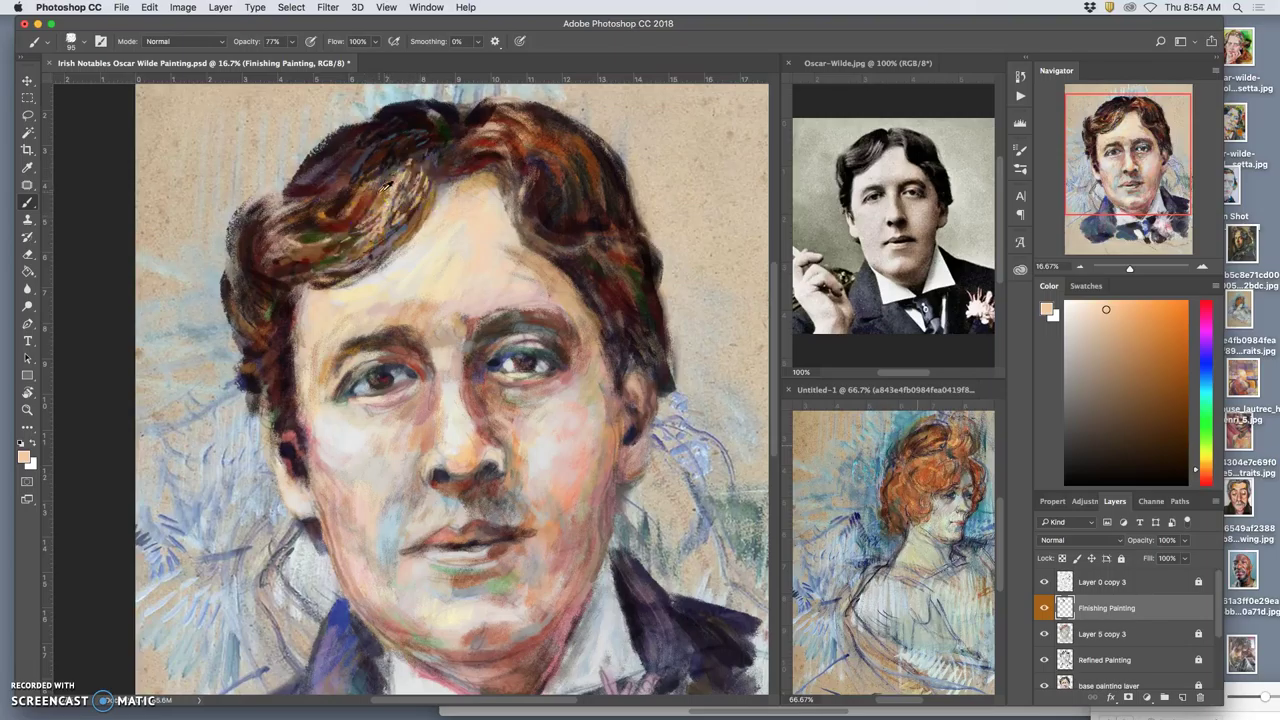
- Work reddish-brown, dark red and near-black strokes sampled from the hair into the front lock around the highlights
alt+click(381, 204)
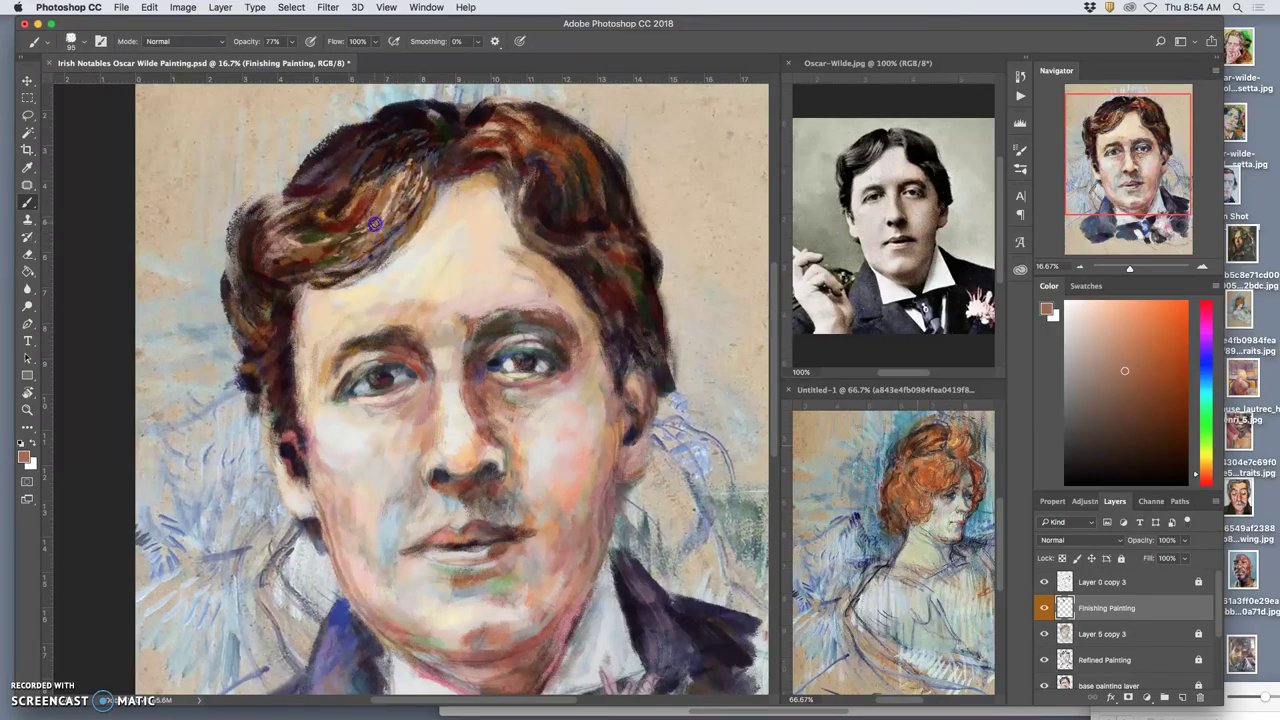
alt+click(361, 212)
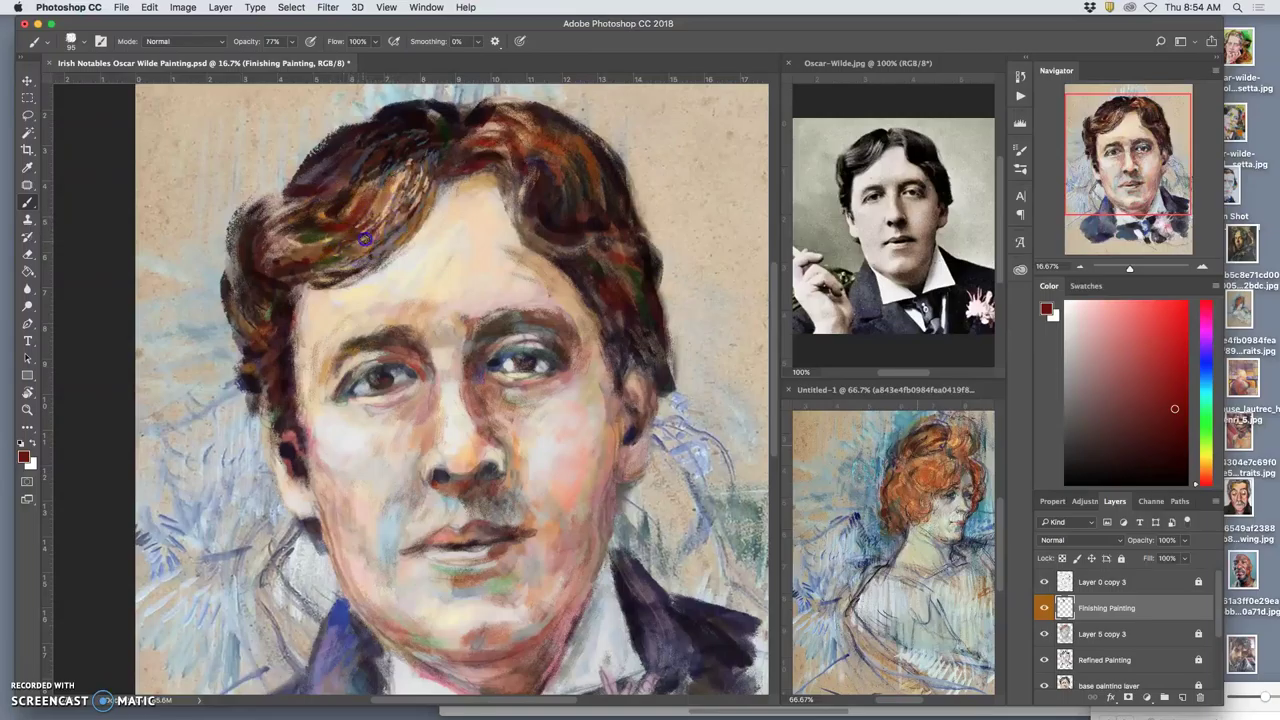
alt+click(336, 258)
mouse_move(379, 233)
mouse_down()
mouse_move(343, 257)
mouse_move(270, 272)
mouse_move(310, 250)
mouse_up()
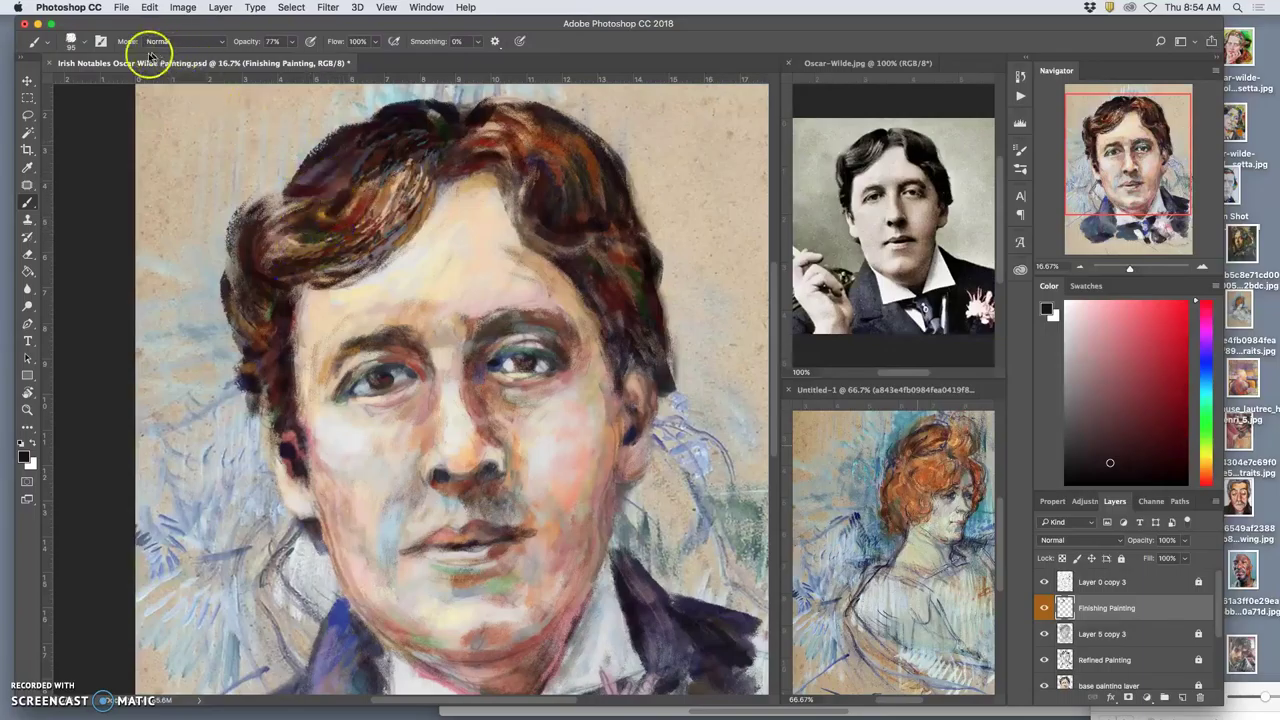
- Enlarge the brush to 236 px and deepen the shadows in the left-hand hair wave with near-black strokes
click(74, 44)
click(153, 85)
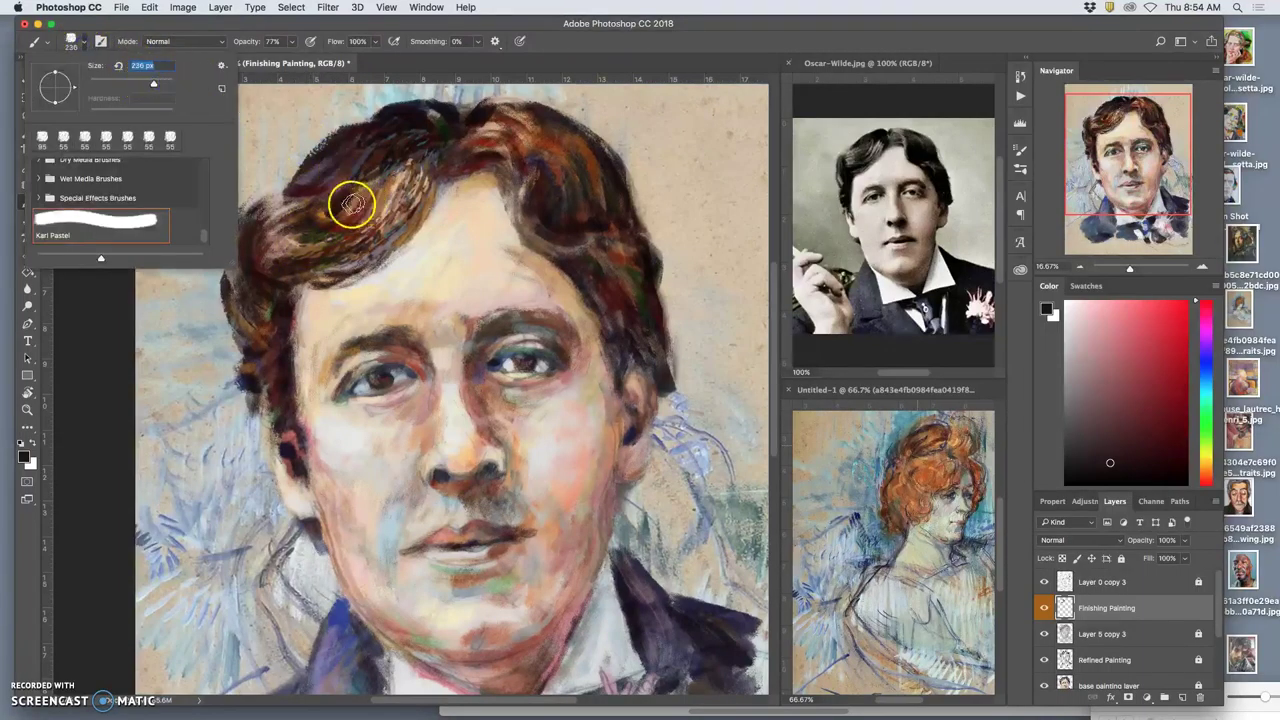
click(332, 236)
drag(298, 255, 360, 230)
drag(324, 186, 284, 193)
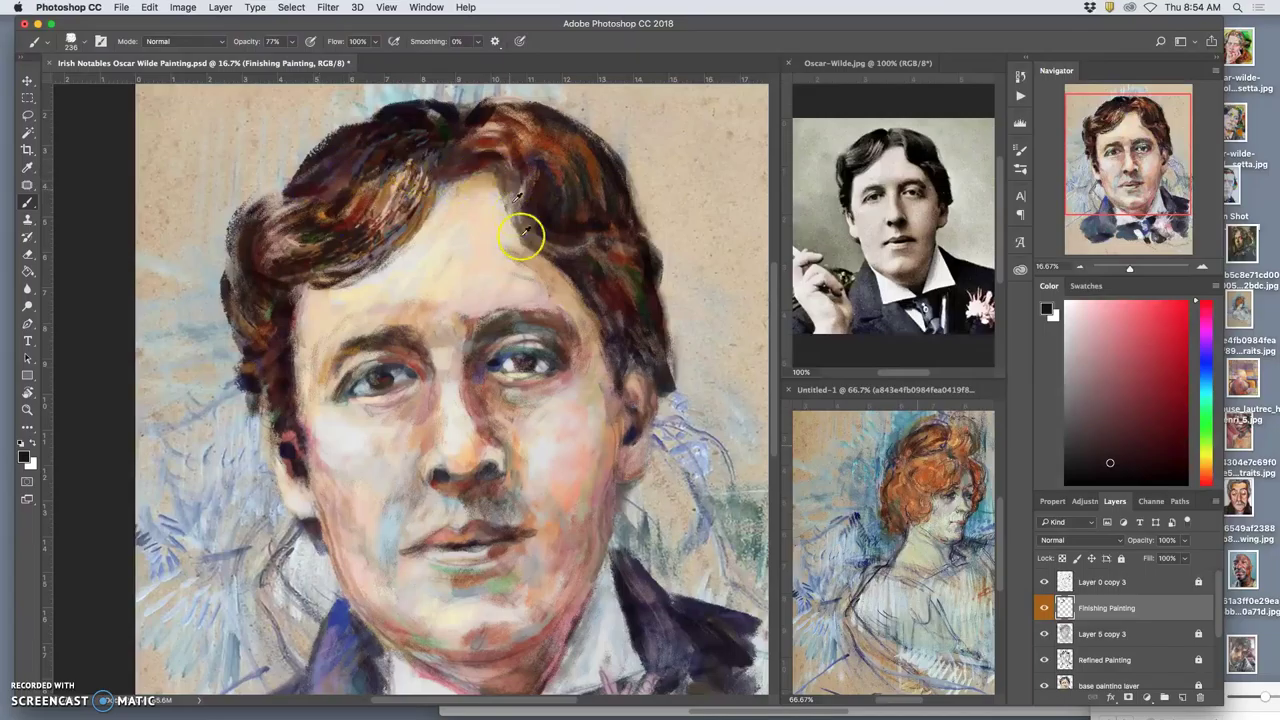
- Paint dark blue sampled from the eye along the outer left-hand hair, add sampled near-black and dark green tones, and save the painting
alt+click(494, 365)
mouse_move(340, 163)
mouse_down()
mouse_move(283, 198)
mouse_move(310, 193)
mouse_move(299, 198)
mouse_move(319, 153)
mouse_up()
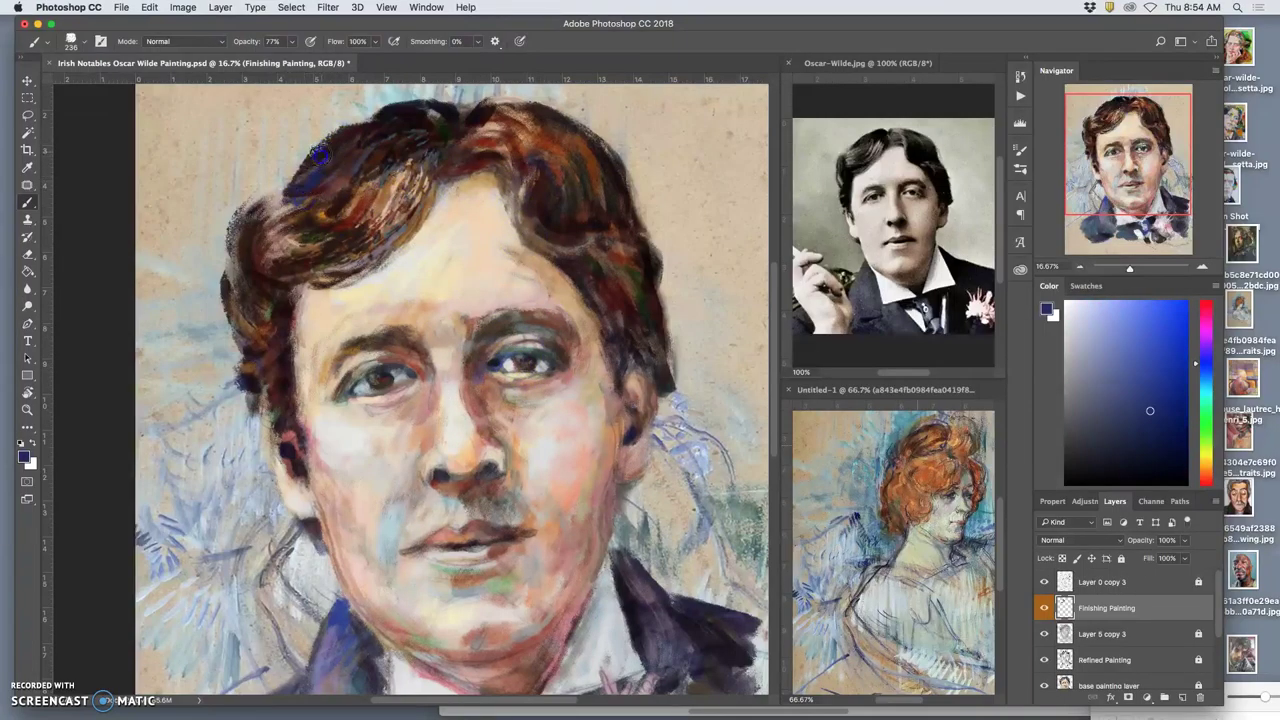
drag(270, 203, 253, 258)
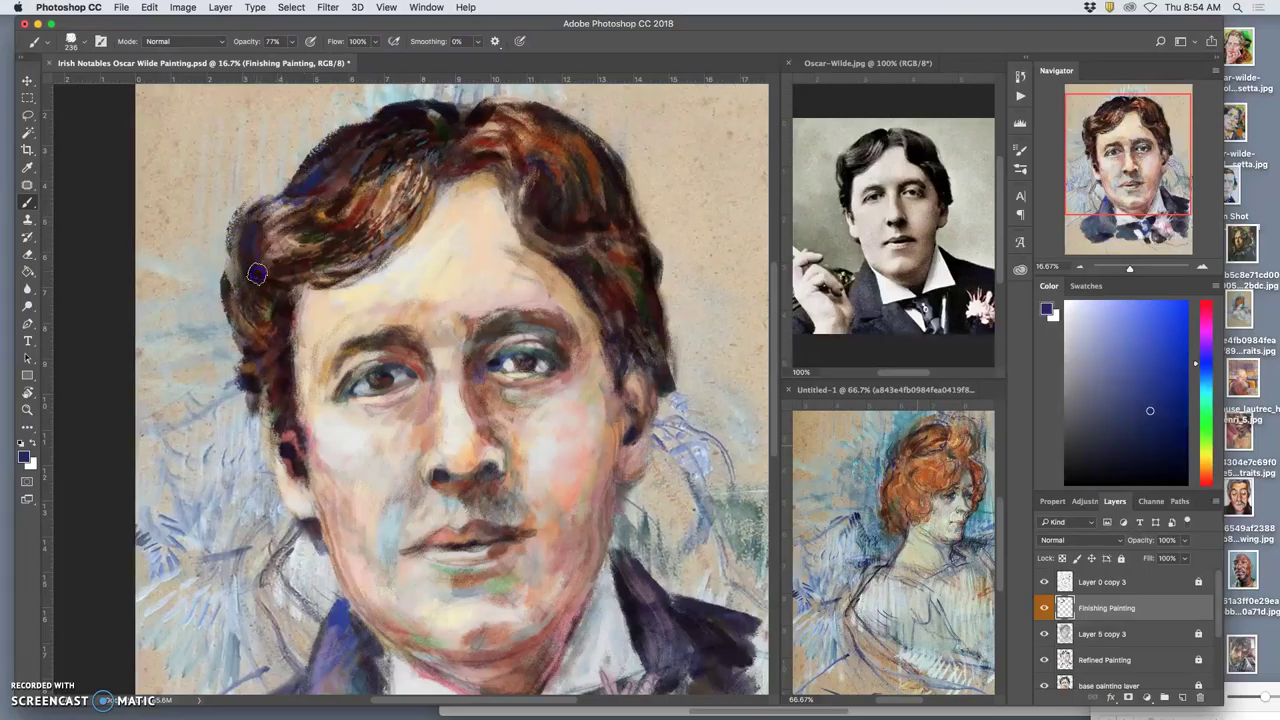
alt+click(277, 294)
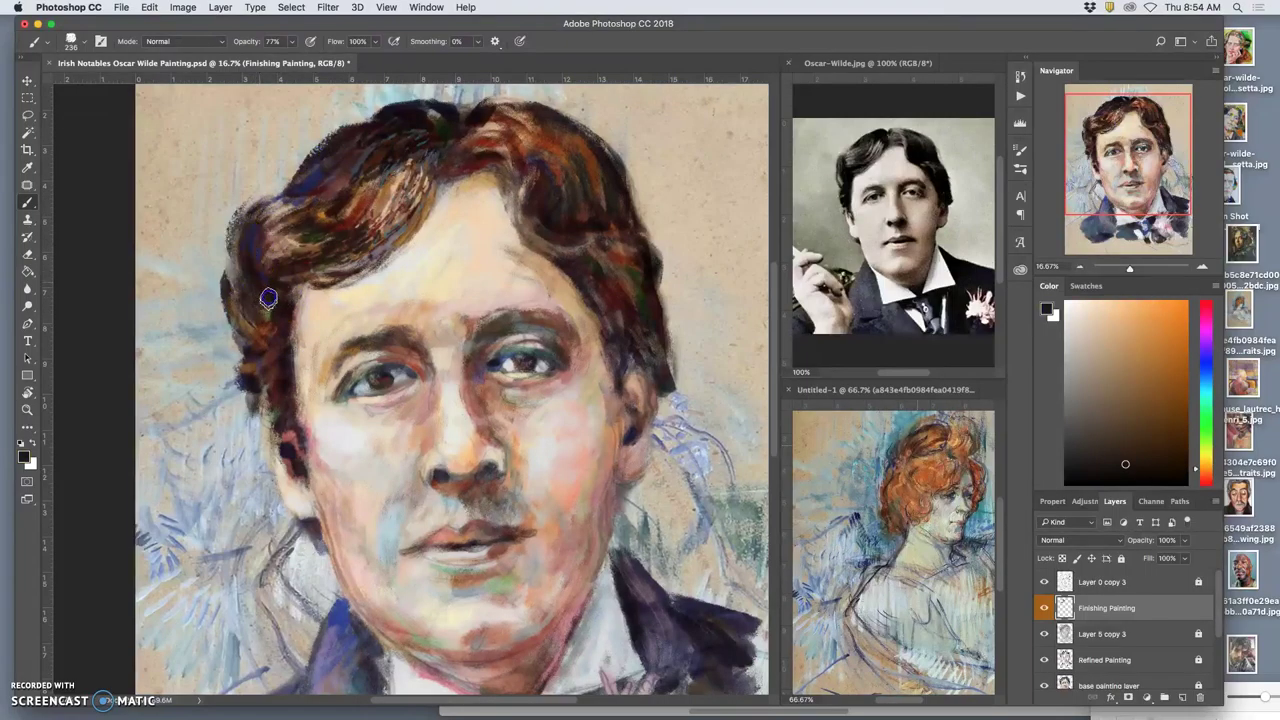
alt+click(297, 241)
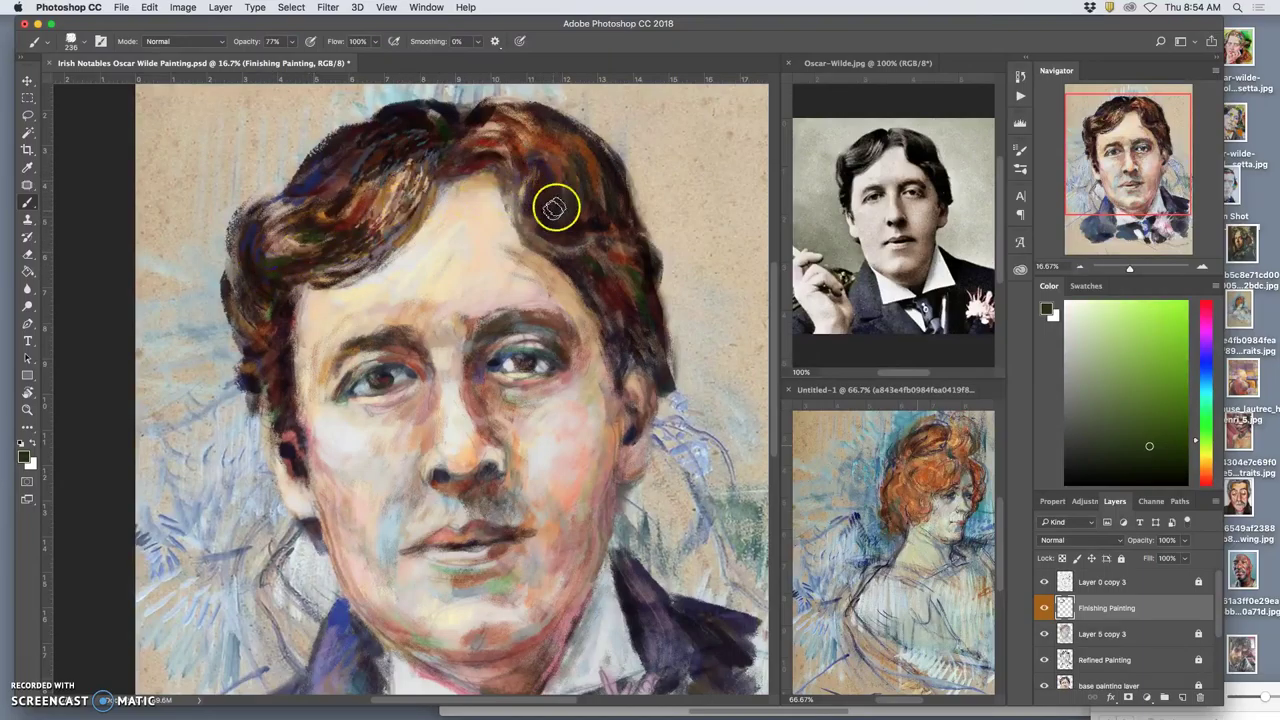
key(super+s)
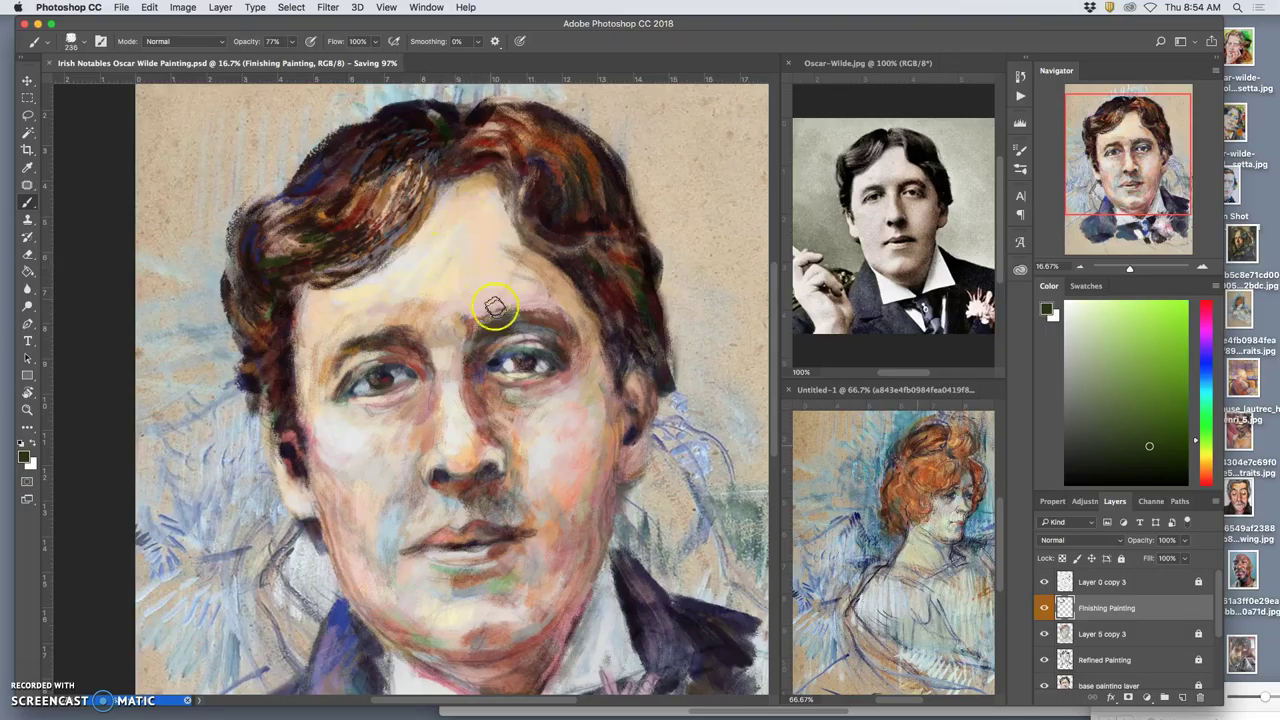
- Paint light grey sampled from the reference painting across the forehead below the hairline and blend it with sampled skin tones
alt+click(949, 509)
mouse_move(403, 240)
mouse_down()
mouse_move(389, 270)
mouse_move(436, 236)
mouse_move(397, 283)
mouse_move(461, 259)
mouse_up()
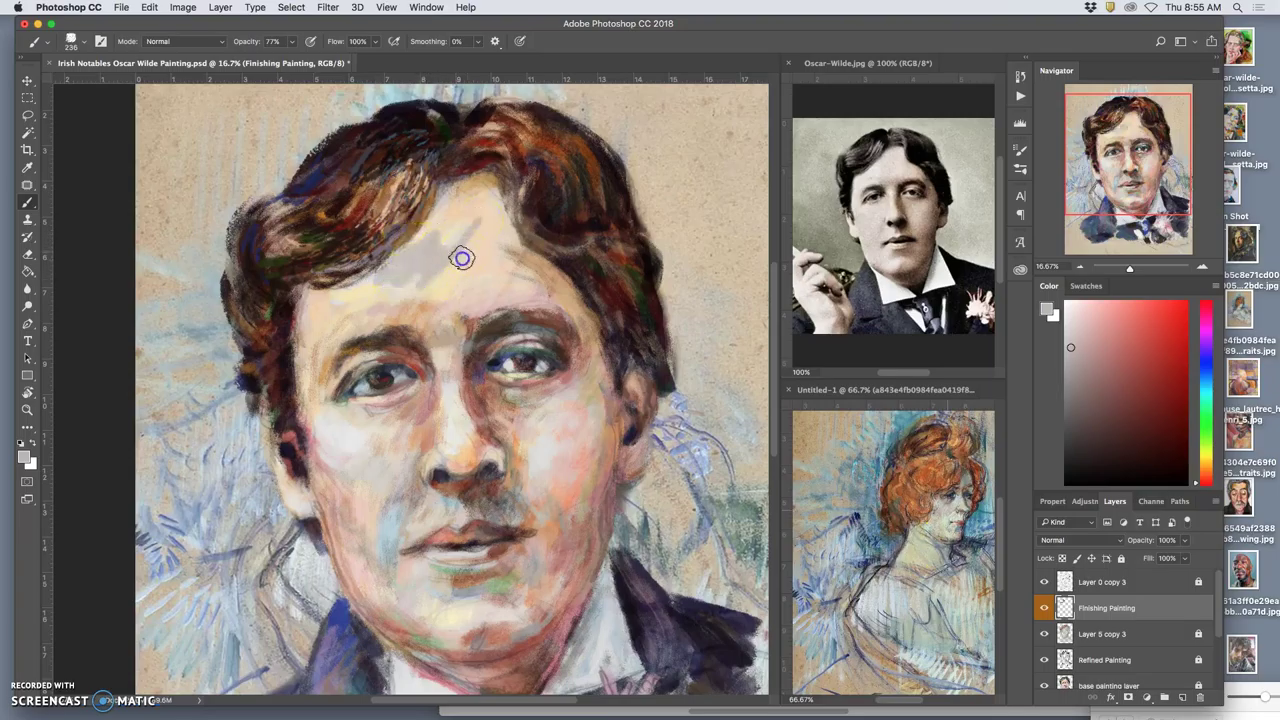
alt+click(452, 272)
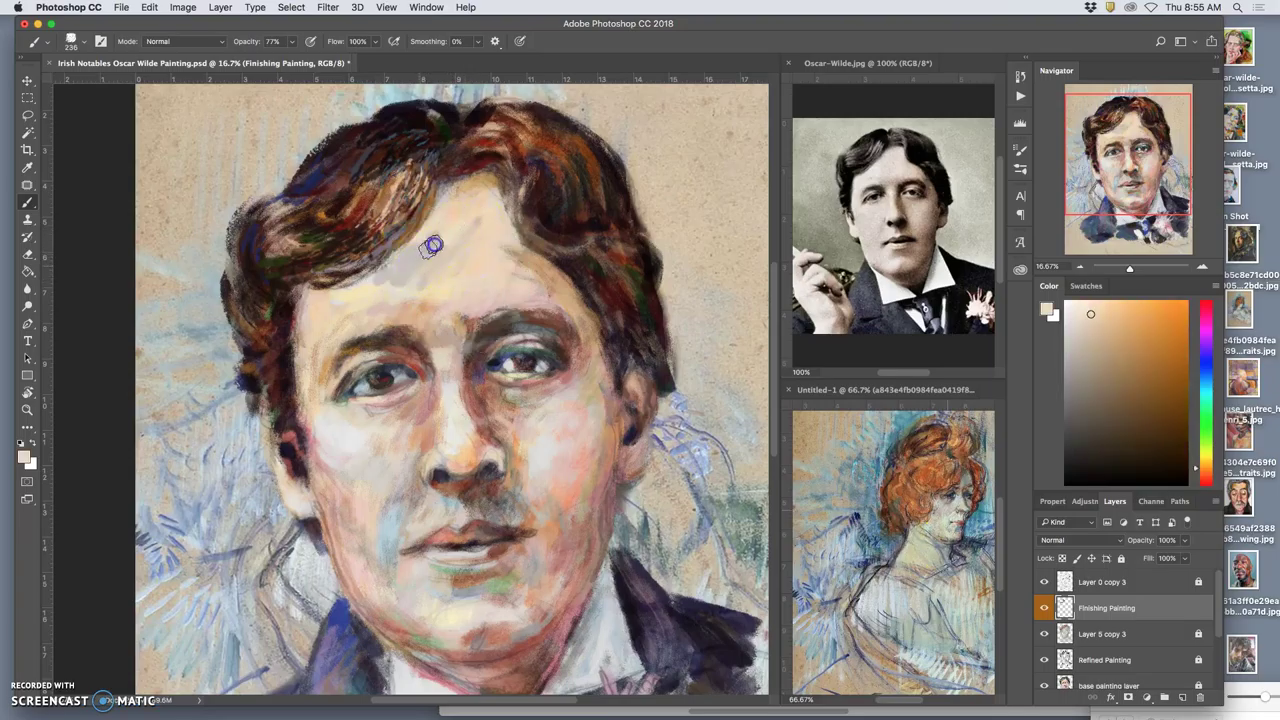
alt+click(452, 224)
mouse_move(391, 276)
mouse_down()
mouse_move(406, 277)
mouse_move(366, 277)
mouse_move(403, 291)
mouse_move(353, 288)
mouse_move(429, 315)
mouse_up()
alt+click(383, 269)
alt+click(422, 286)
alt+click(443, 301)
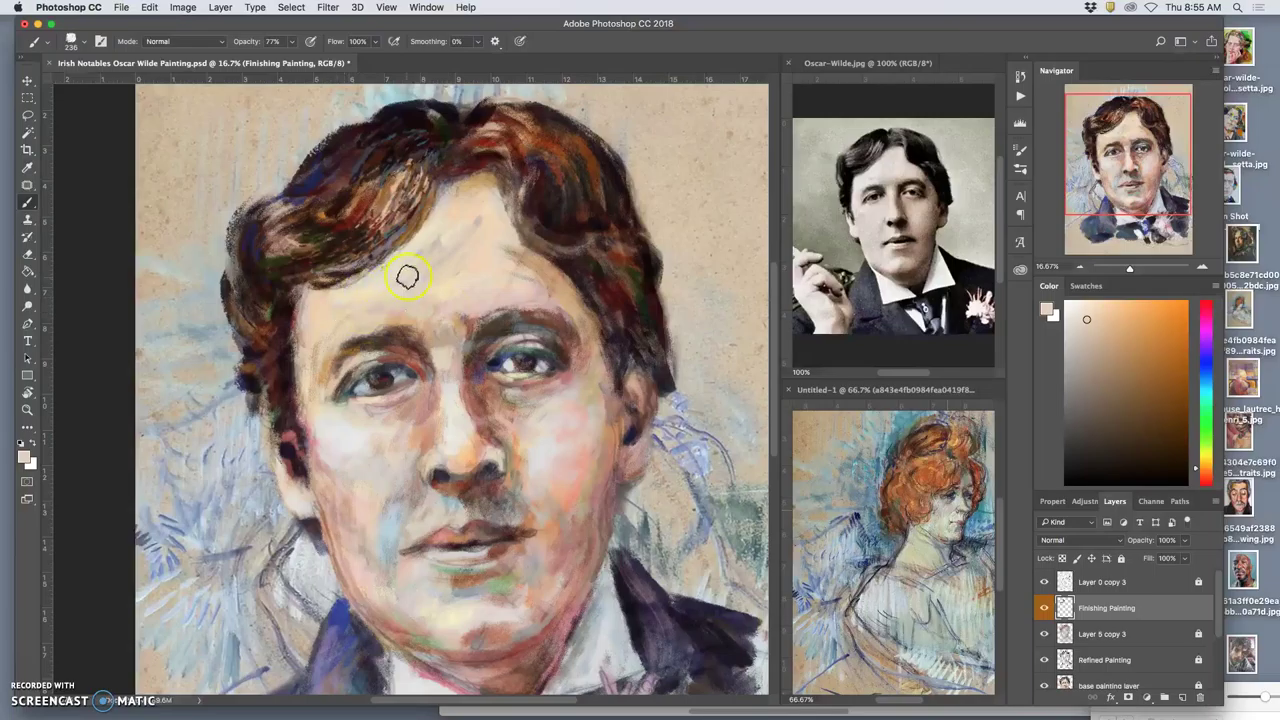
- Smooth the upper and right-hand forehead along the hairline with beige, pinkish and peach tones sampled from the skin
alt+click(517, 255)
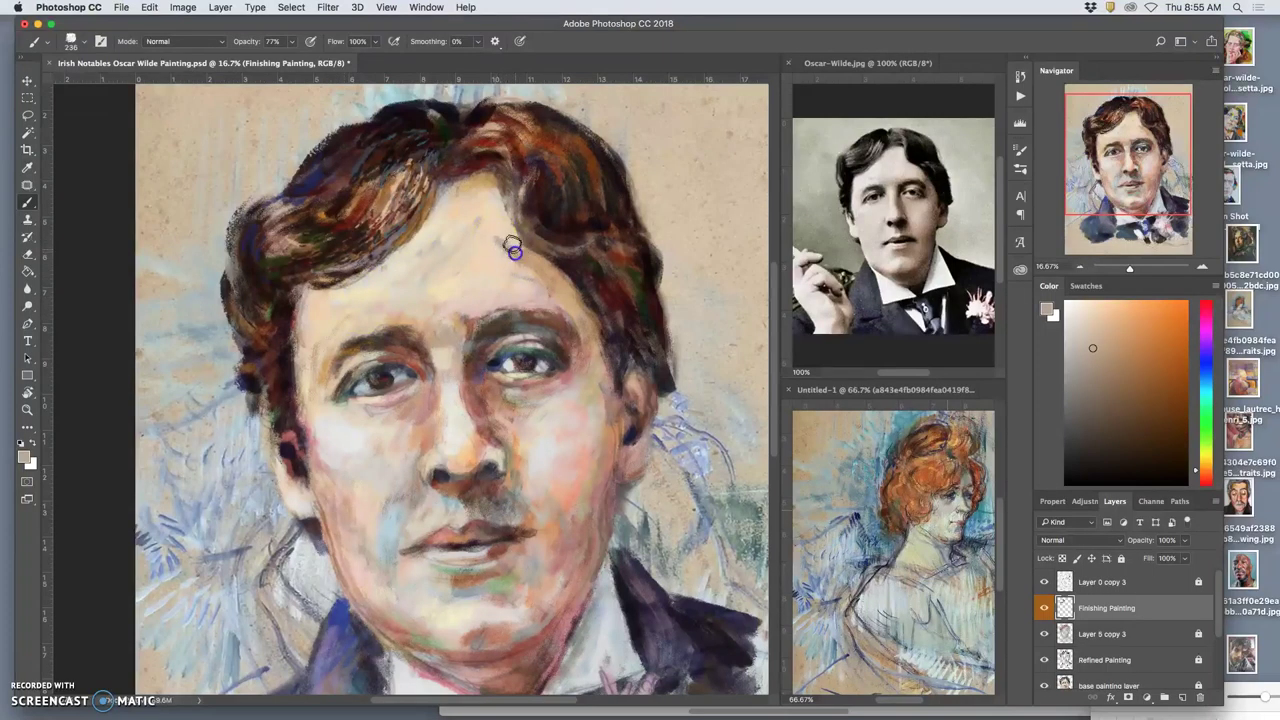
alt+click(514, 252)
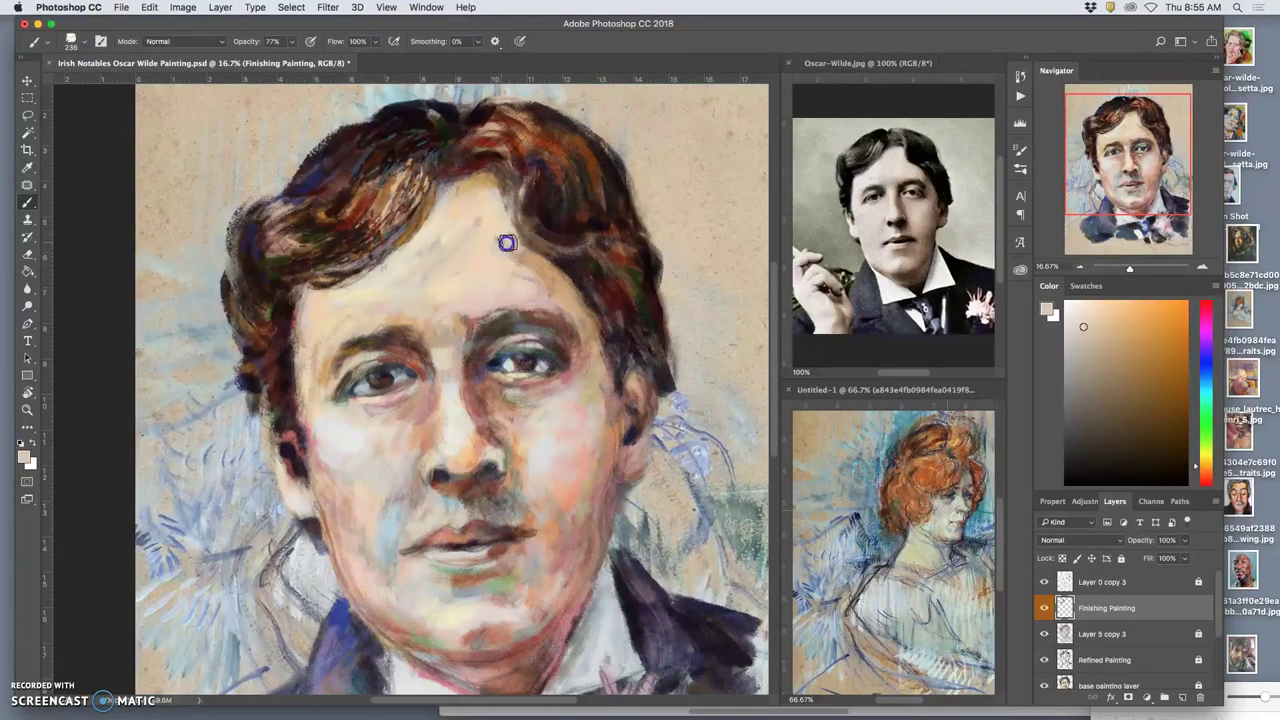
alt+click(490, 249)
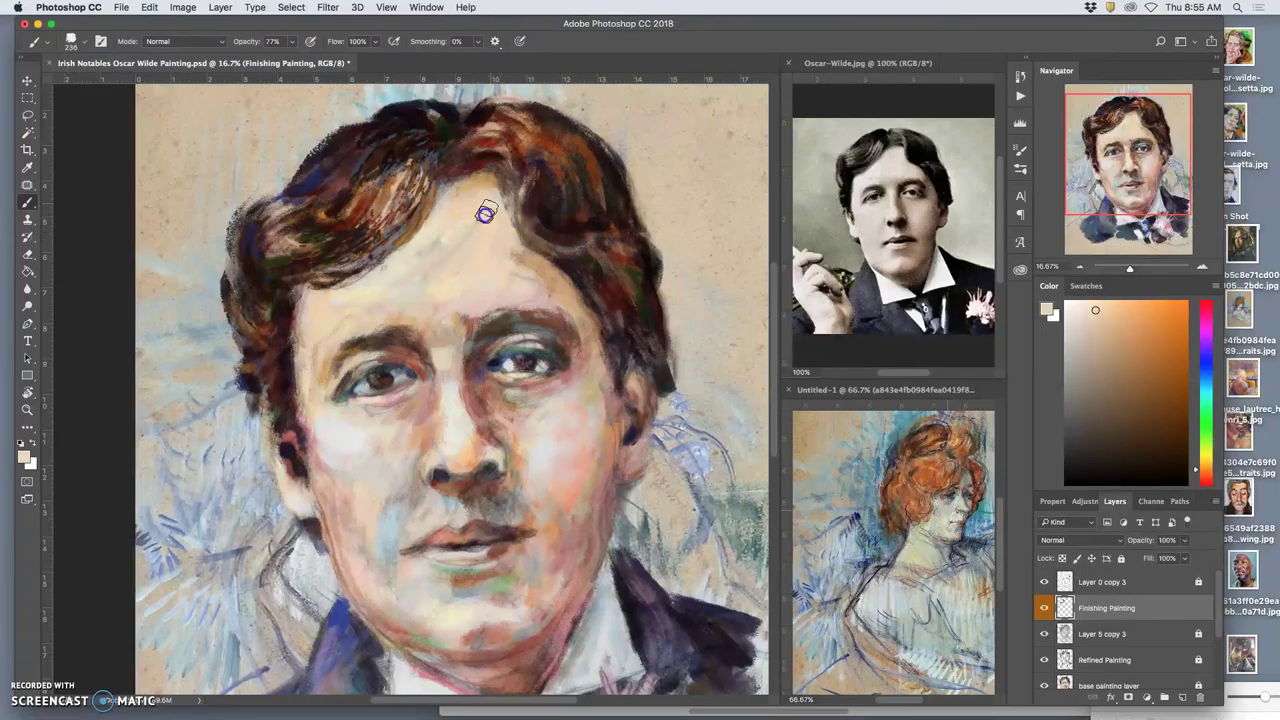
drag(461, 225, 481, 190)
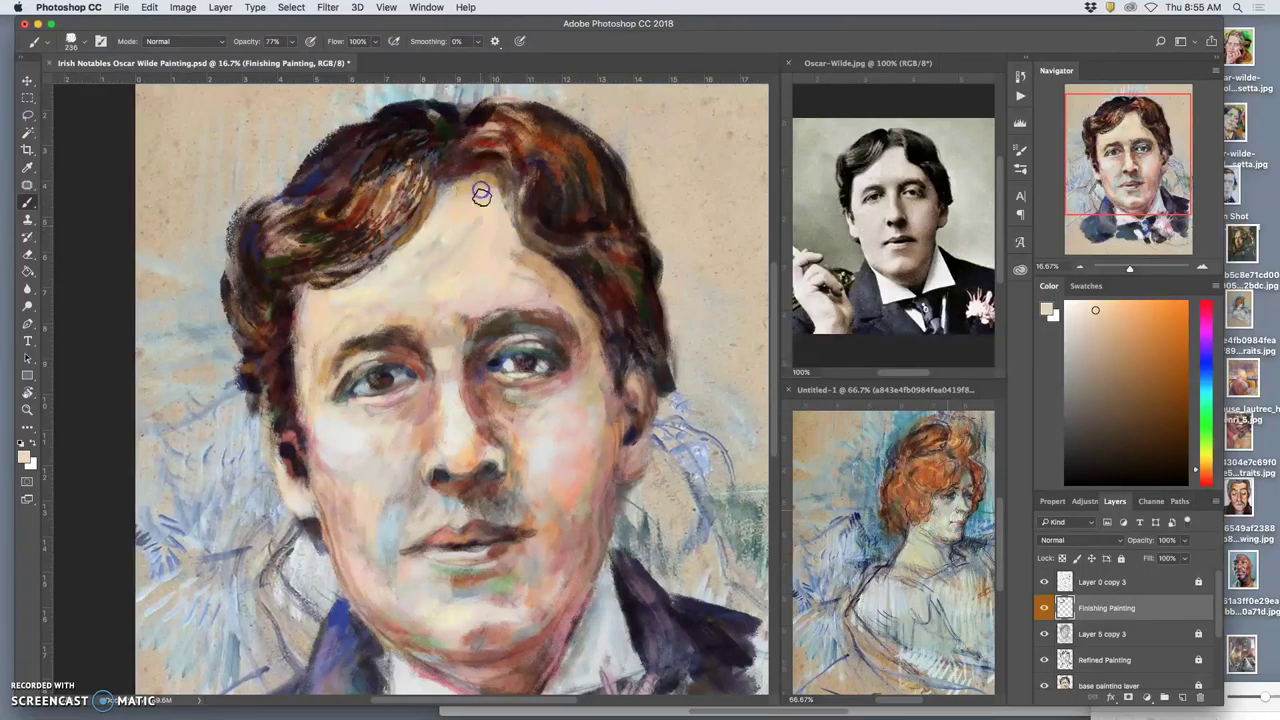
alt+click(445, 236)
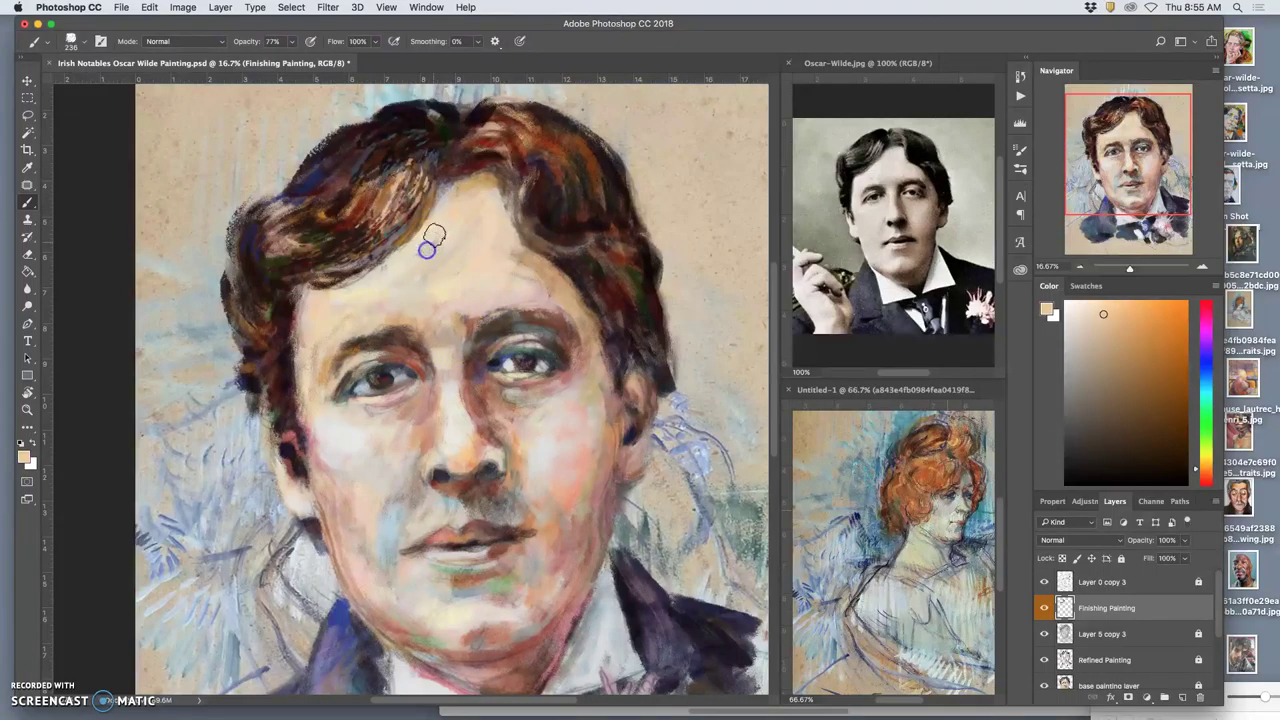
click(508, 195)
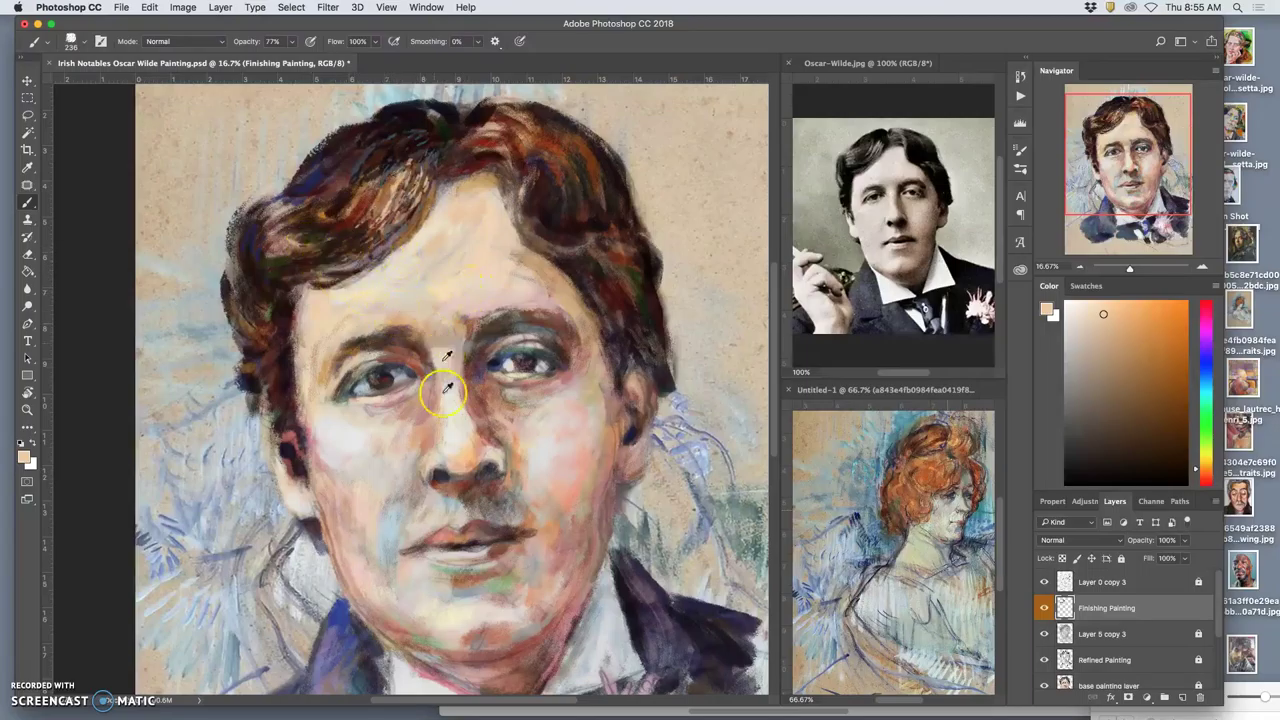
- Lighten the forehead above the left-hand eyebrow with pale and cream tones sampled from the face, undoing the last stroke
alt+click(430, 345)
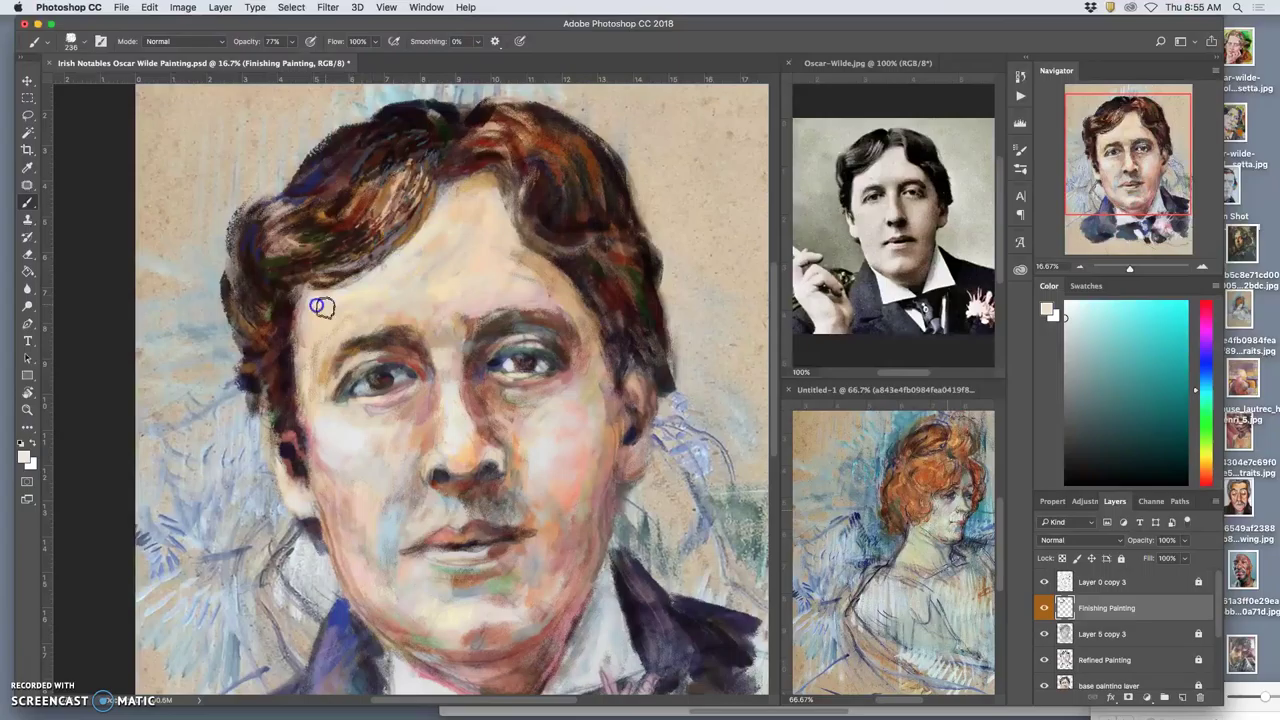
alt+click(342, 359)
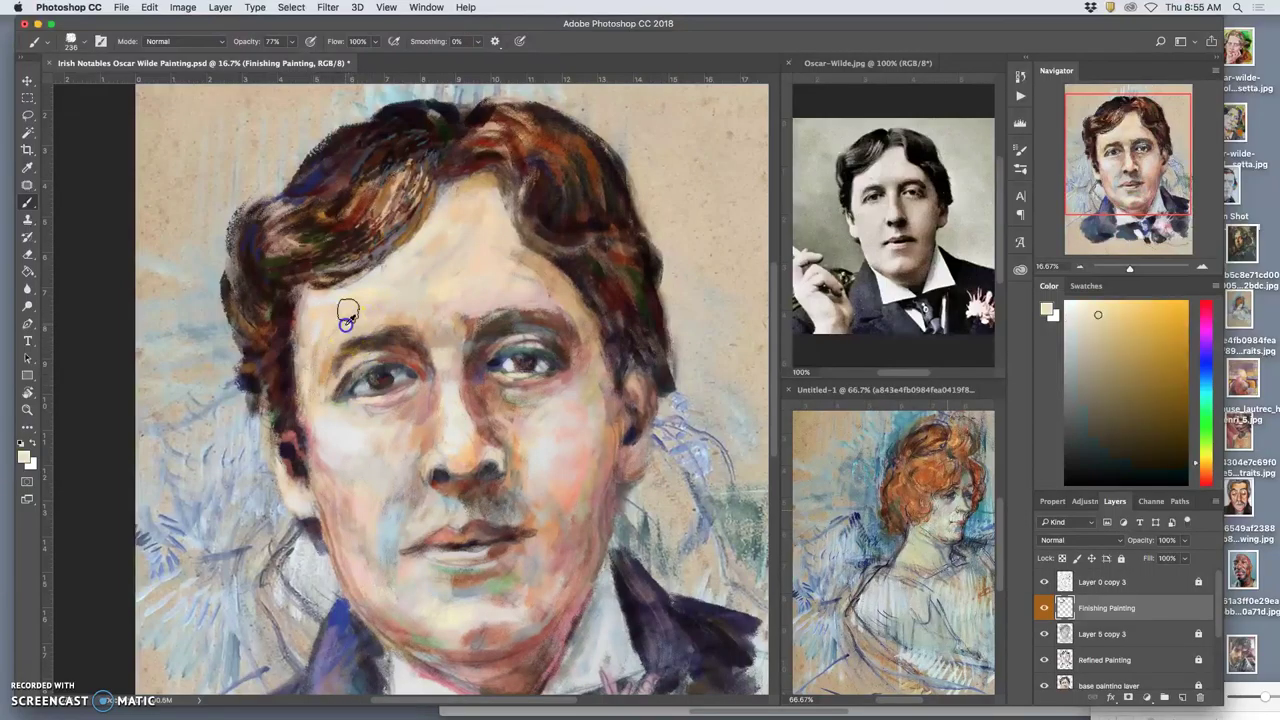
drag(322, 308, 376, 271)
mouse_move(335, 291)
mouse_down()
mouse_move(401, 258)
mouse_move(335, 298)
mouse_move(369, 281)
mouse_up()
key(super+z)
- Paint reddish-brown and peach tones sampled from the face over the inner end of the left-hand eyebrow and between the brows
alt+click(420, 368)
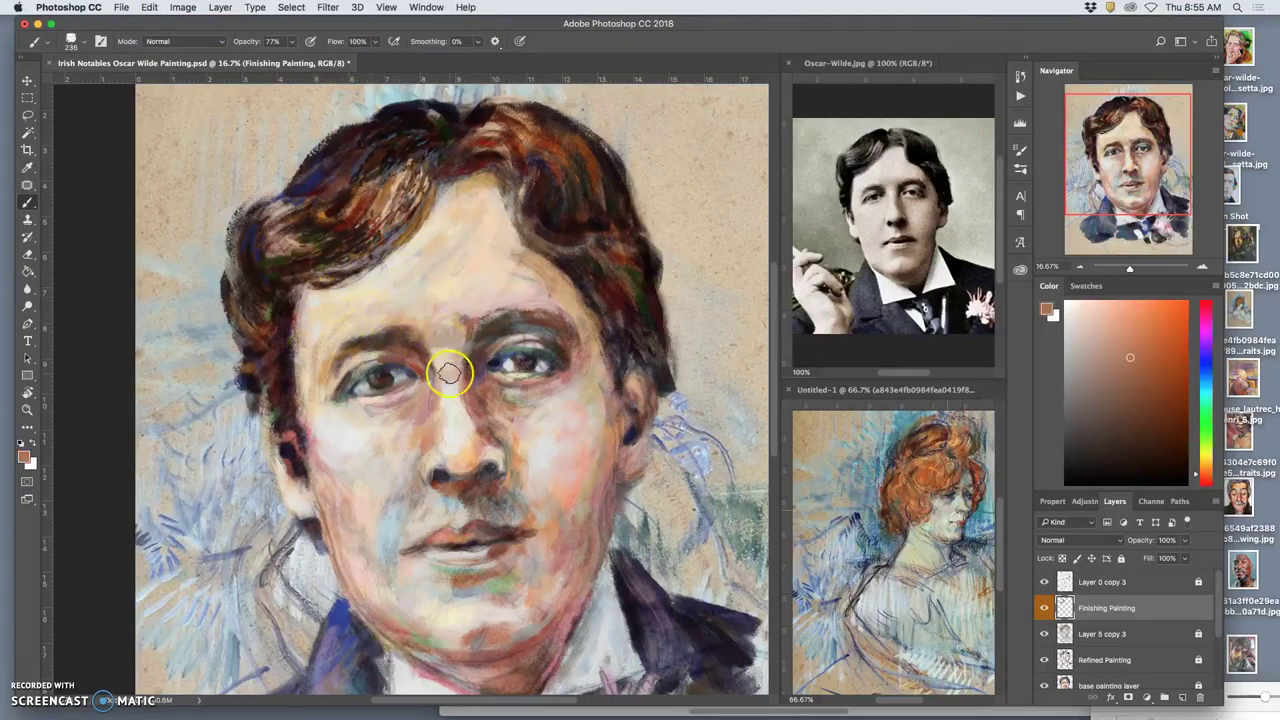
mouse_move(413, 350)
mouse_down()
mouse_move(427, 367)
mouse_move(418, 331)
mouse_up()
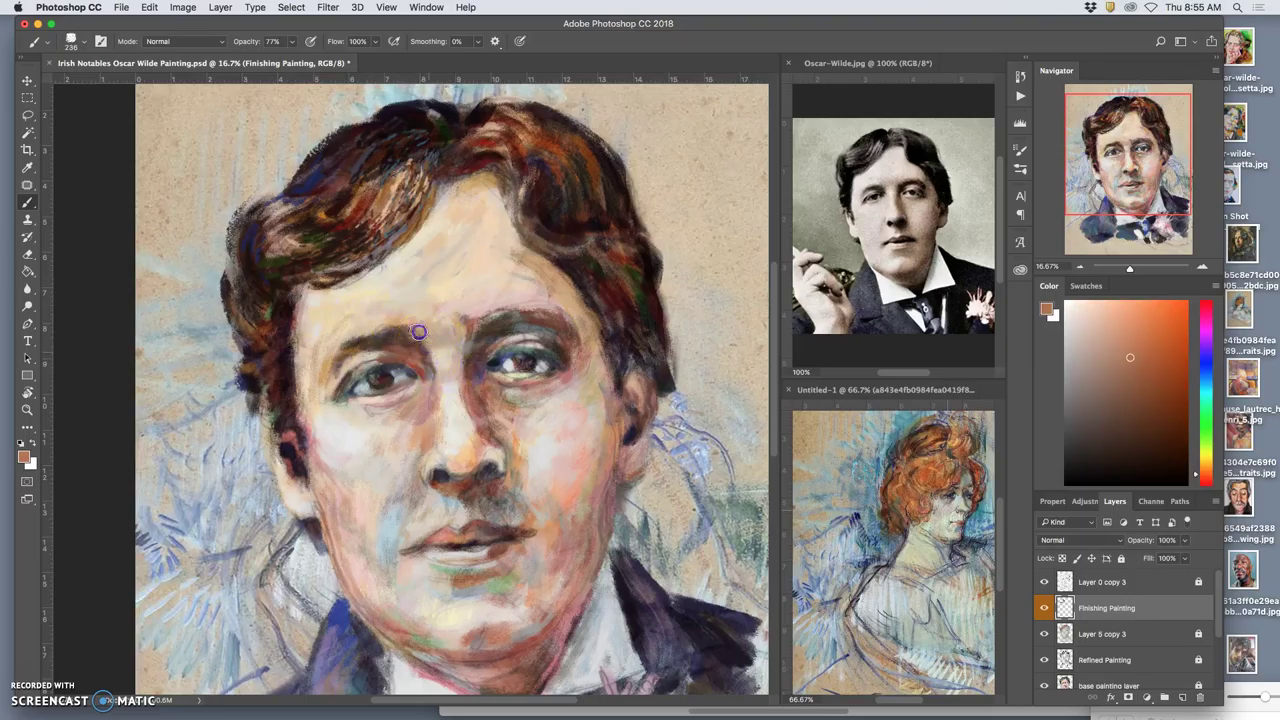
alt+click(425, 350)
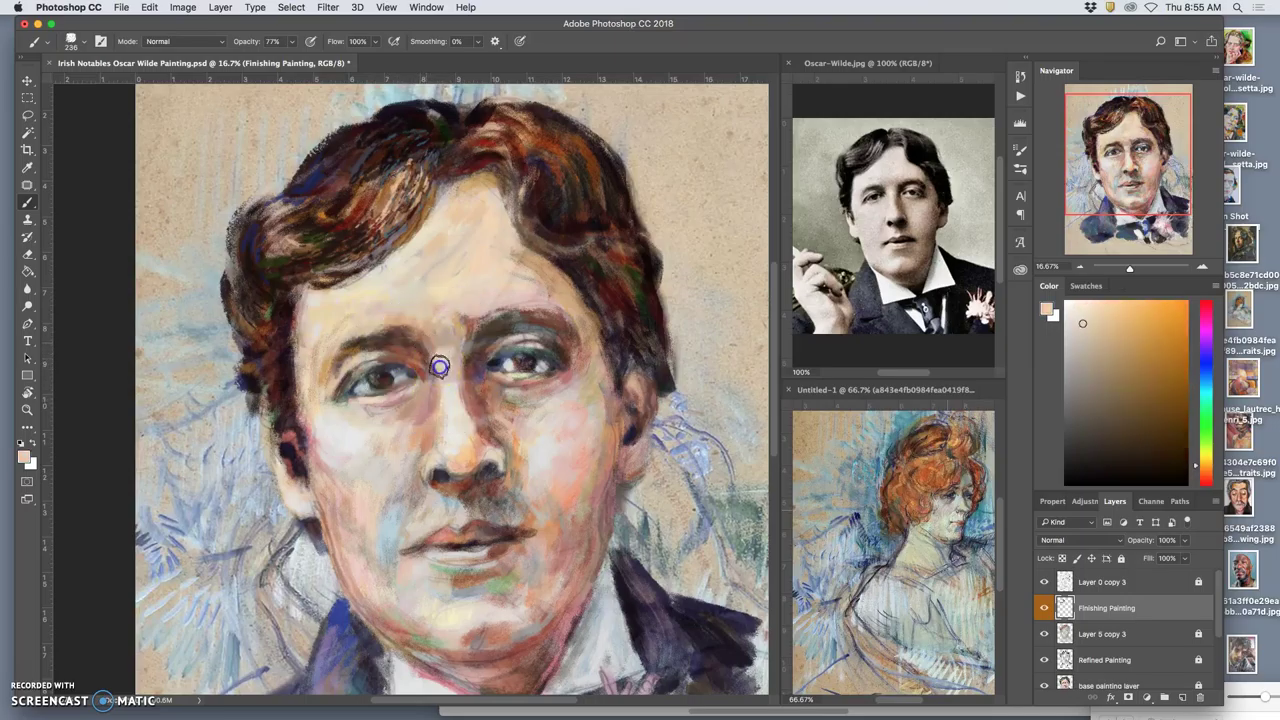
mouse_move(426, 334)
mouse_down()
mouse_move(449, 360)
mouse_move(457, 340)
mouse_up()
alt+click(443, 341)
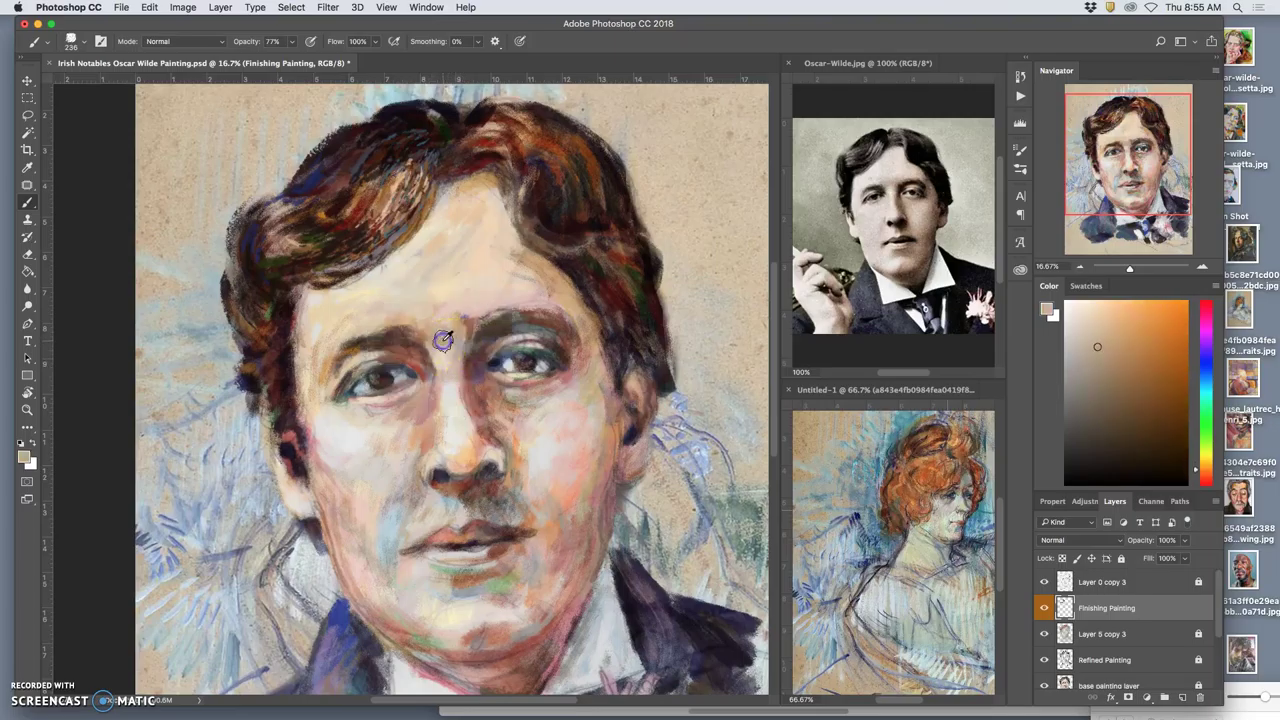
- Define both eyes and the skin beneath them with strokes in tones sampled from the hair, eyelid and cheek
alt+click(578, 170)
mouse_move(400, 362)
mouse_down()
mouse_move(377, 387)
mouse_move(367, 357)
mouse_move(398, 354)
mouse_move(383, 349)
mouse_move(421, 410)
mouse_move(399, 429)
mouse_move(419, 404)
mouse_up()
alt+click(366, 357)
mouse_move(526, 367)
mouse_down()
mouse_move(504, 345)
mouse_move(509, 360)
mouse_move(550, 339)
mouse_move(579, 385)
mouse_up()
alt+click(569, 398)
click(546, 366)
- Blend the shadow on the right-hand side of the nose into the cheek with pale pink and sampled orange strokes
drag(496, 415, 502, 447)
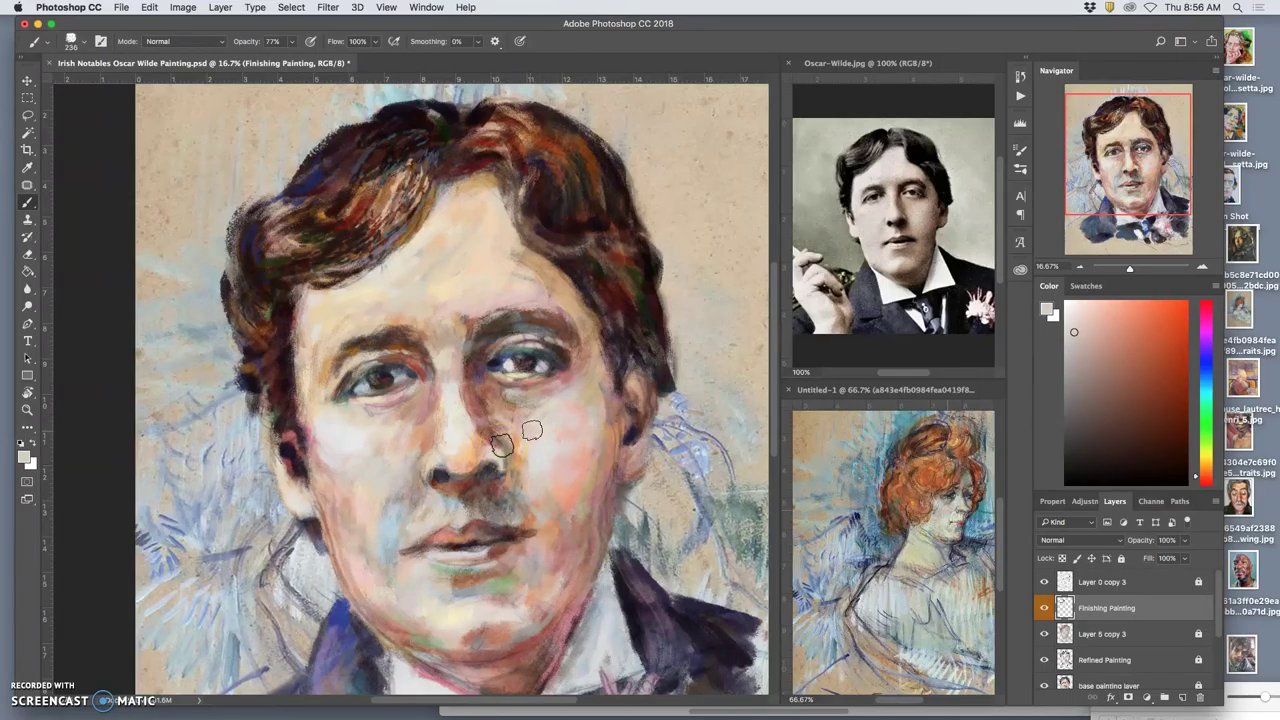
alt+click(501, 443)
mouse_move(502, 436)
mouse_down()
mouse_move(508, 418)
mouse_move(523, 430)
mouse_up()
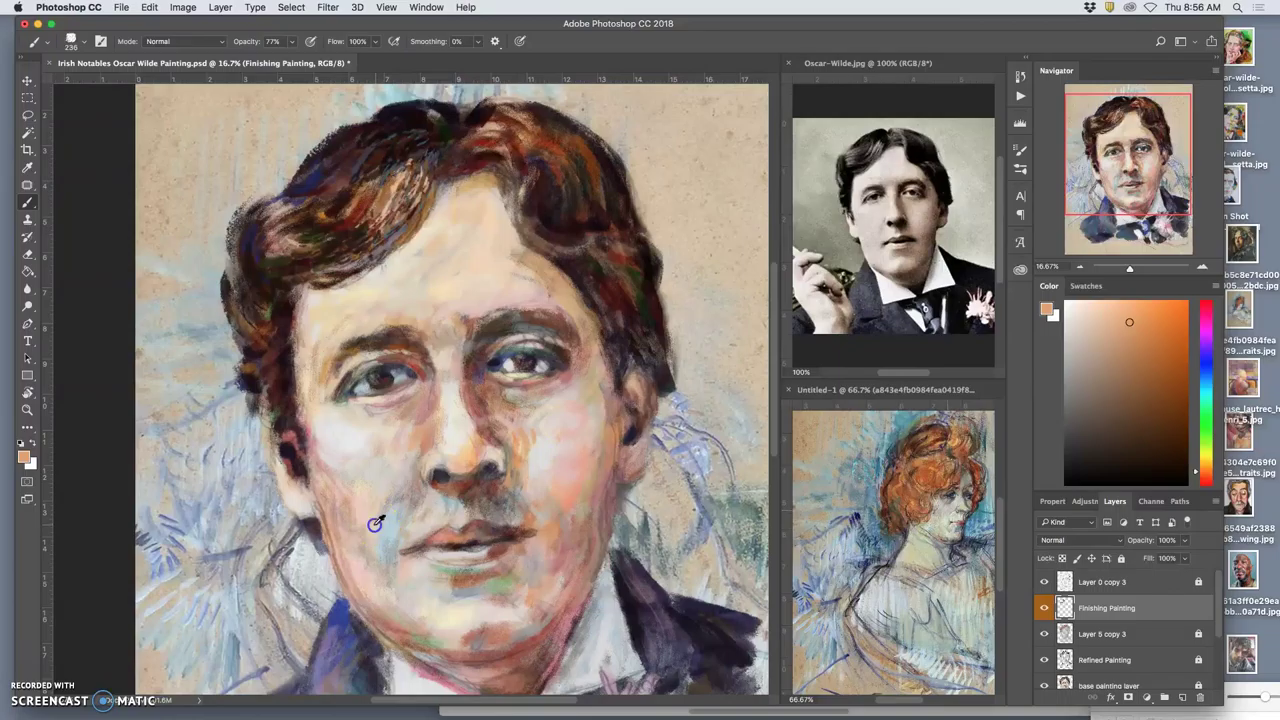
- Paint light blue-grey sampled from the lower cheek down the left-hand temple, and sample a pale skin tone there
alt+click(374, 505)
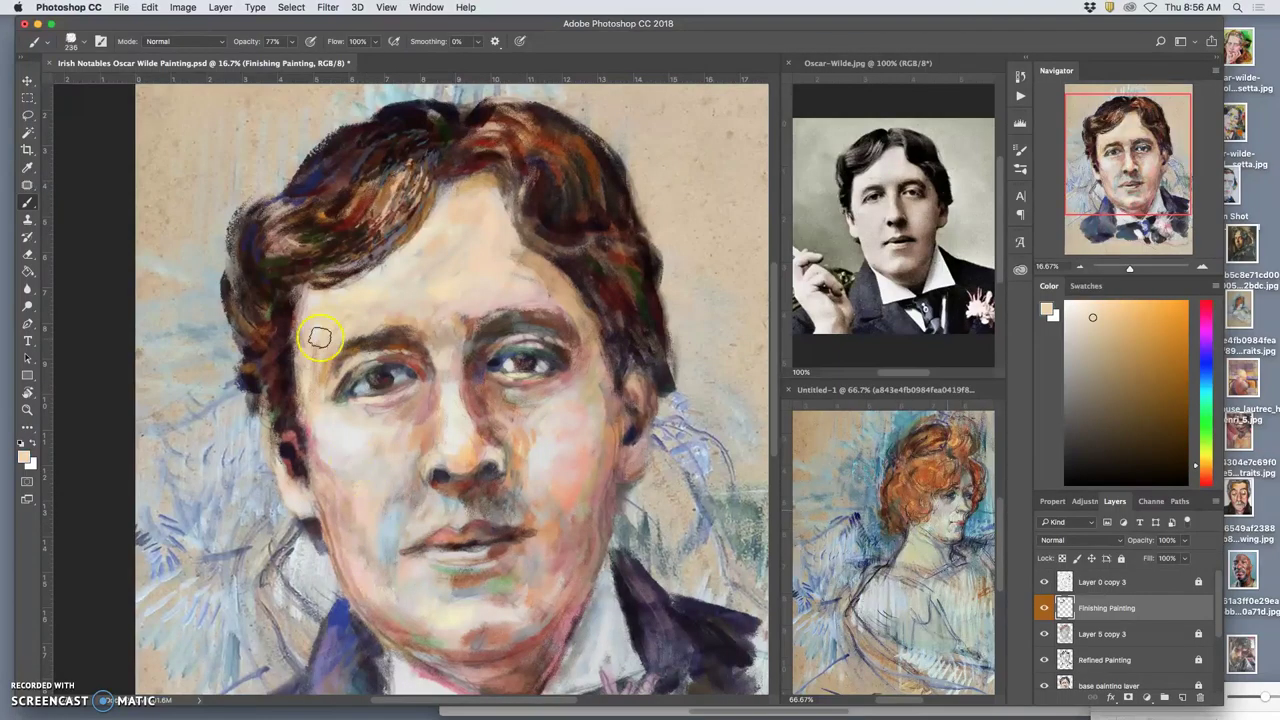
alt+click(389, 536)
drag(322, 317, 306, 397)
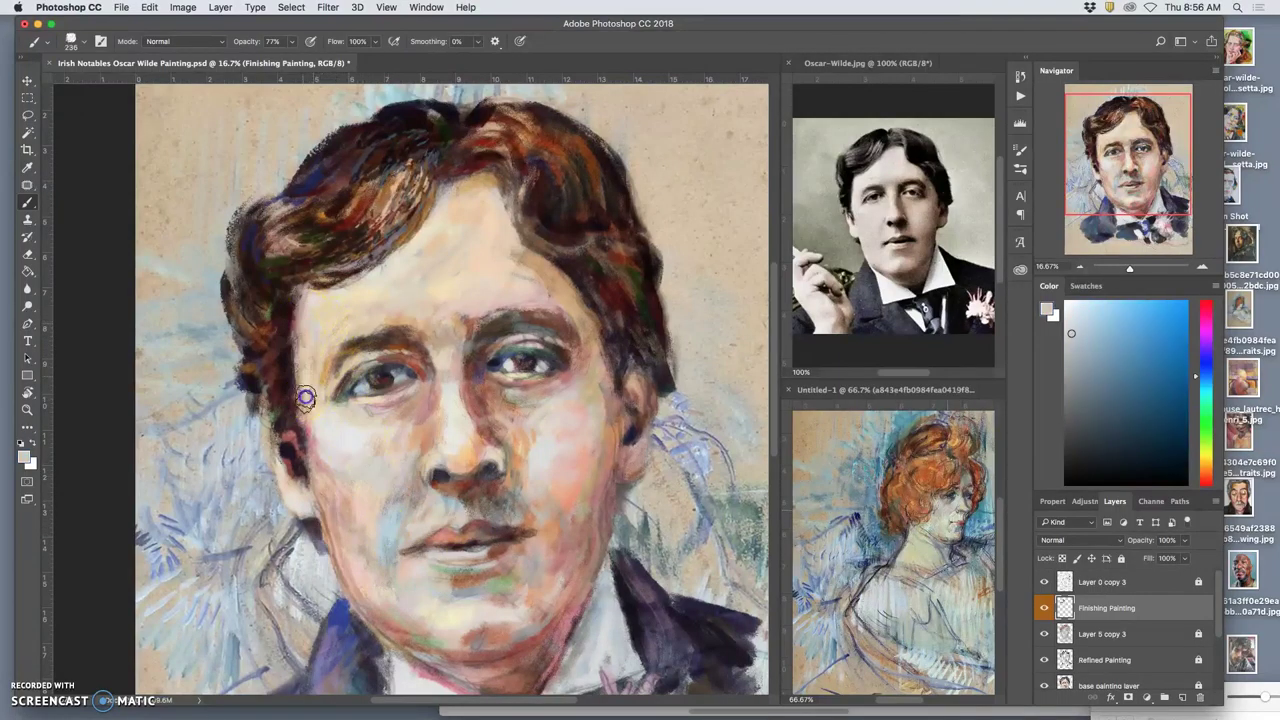
alt+click(316, 422)
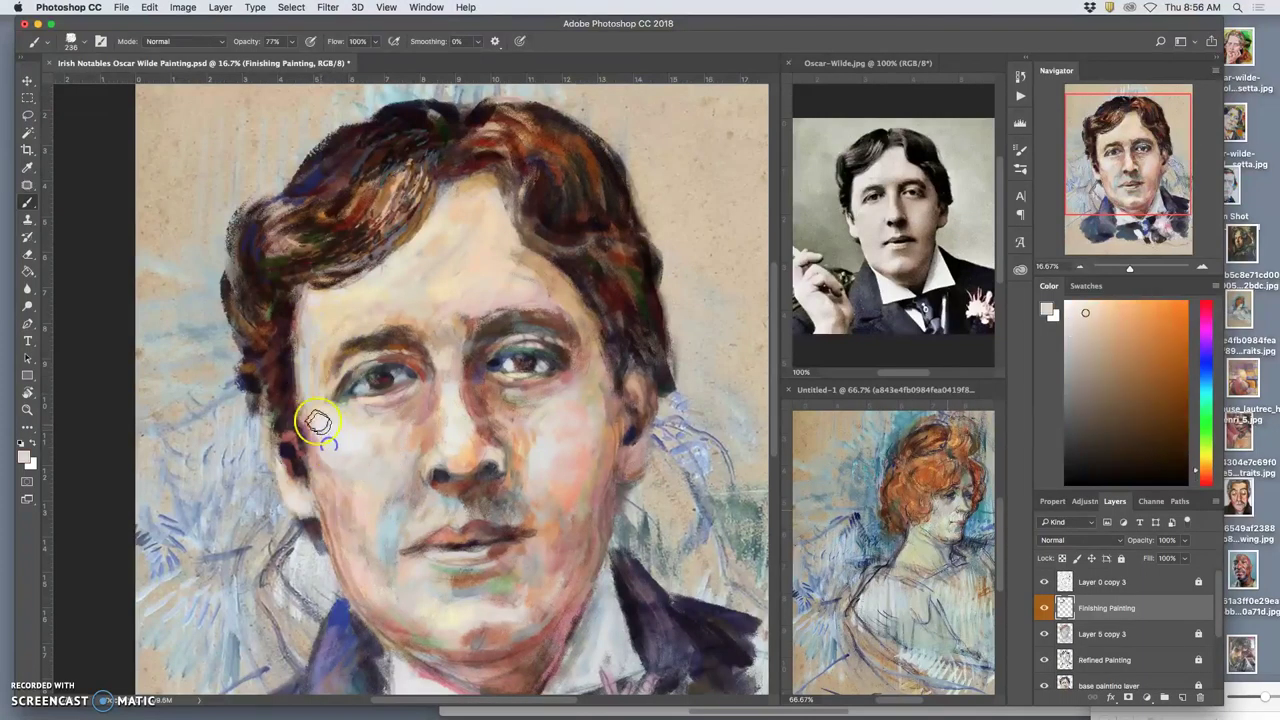
- Blend the left-hand temple and outer cheek beside the ear with lavender-grey and skin tones sampled from the painting
alt+click(388, 505)
alt+click(257, 429)
drag(316, 344, 320, 392)
click(298, 466)
click(327, 382)
click(331, 422)
alt+click(323, 455)
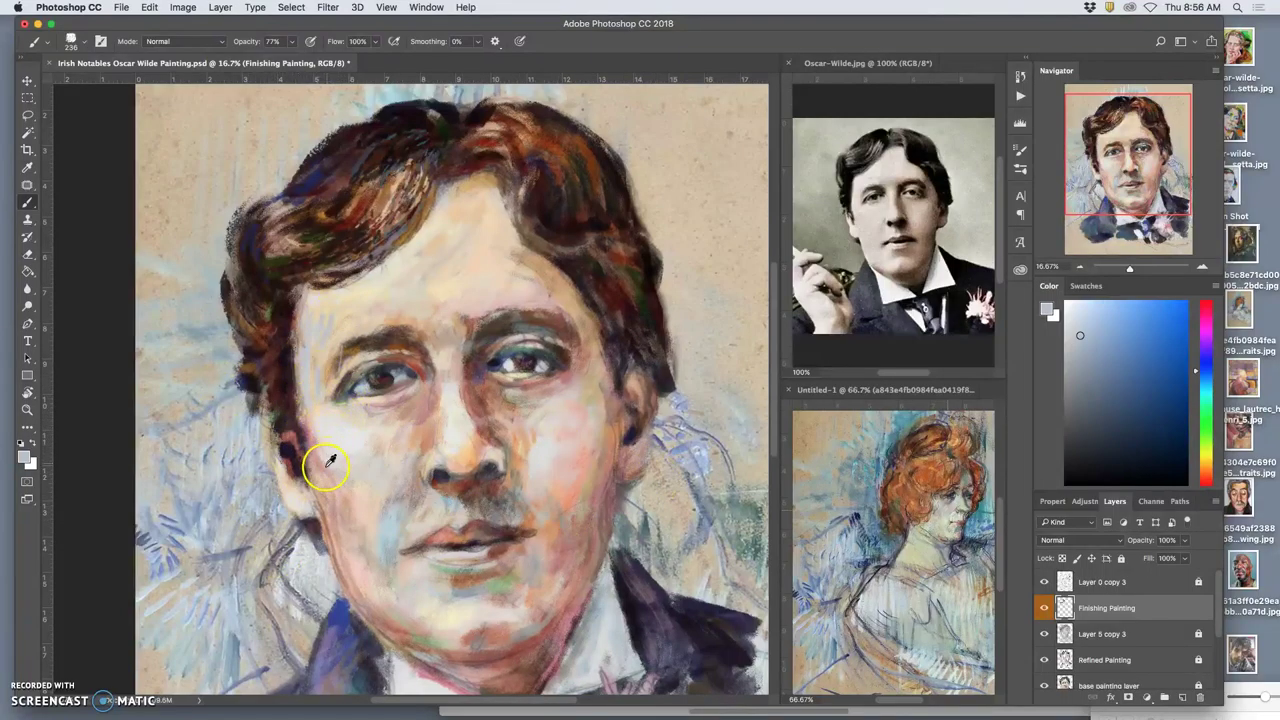
click(316, 432)
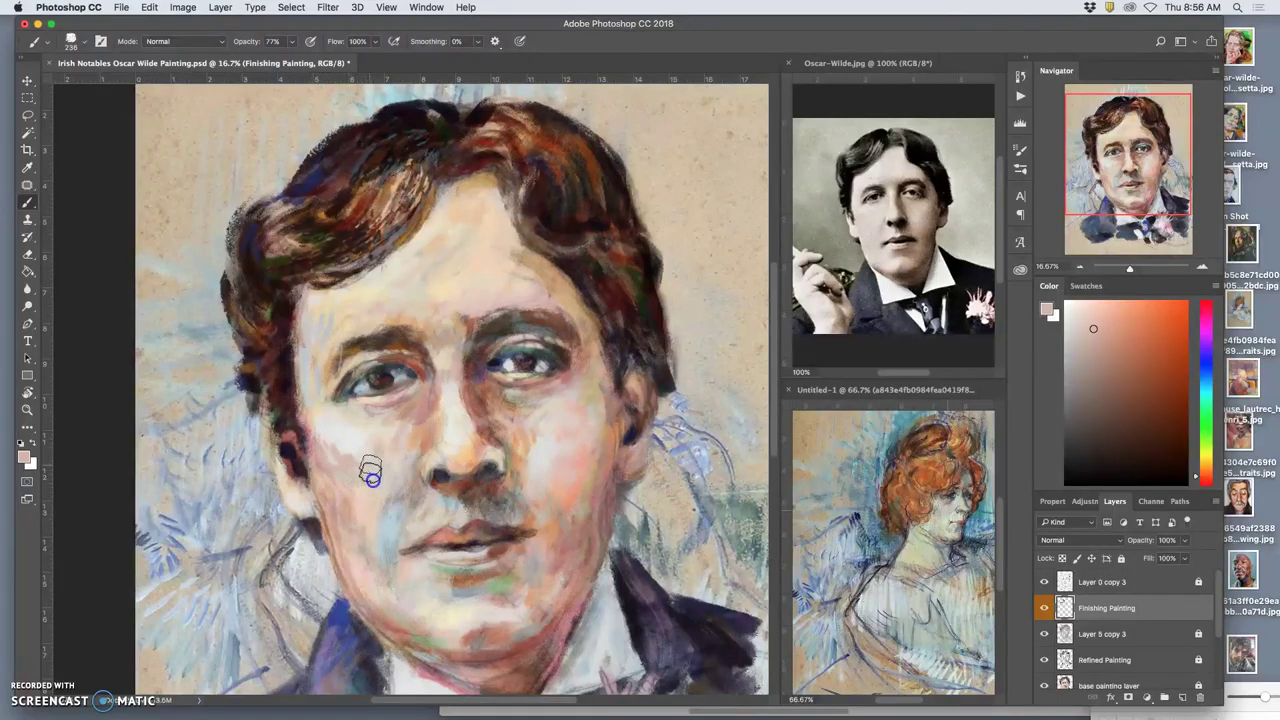
- Smooth the left-hand cheek with beige, pale pink and cream tones sampled from the face
alt+click(421, 434)
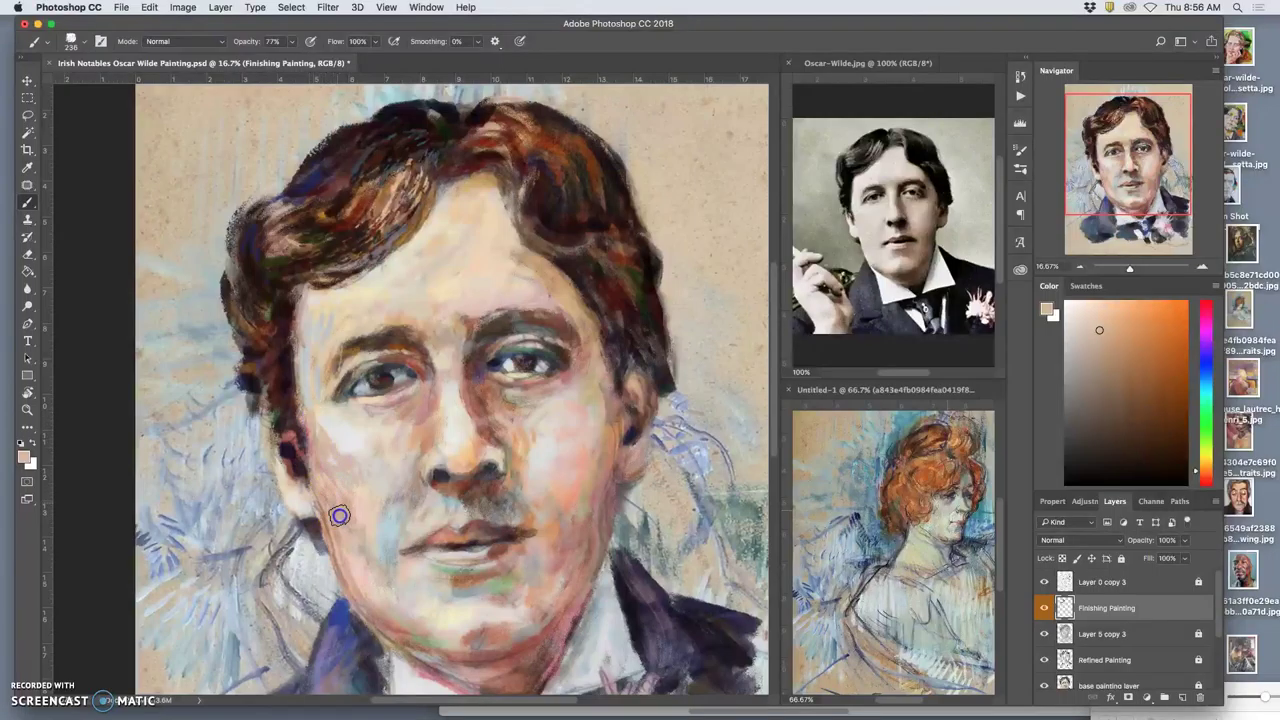
alt+click(557, 457)
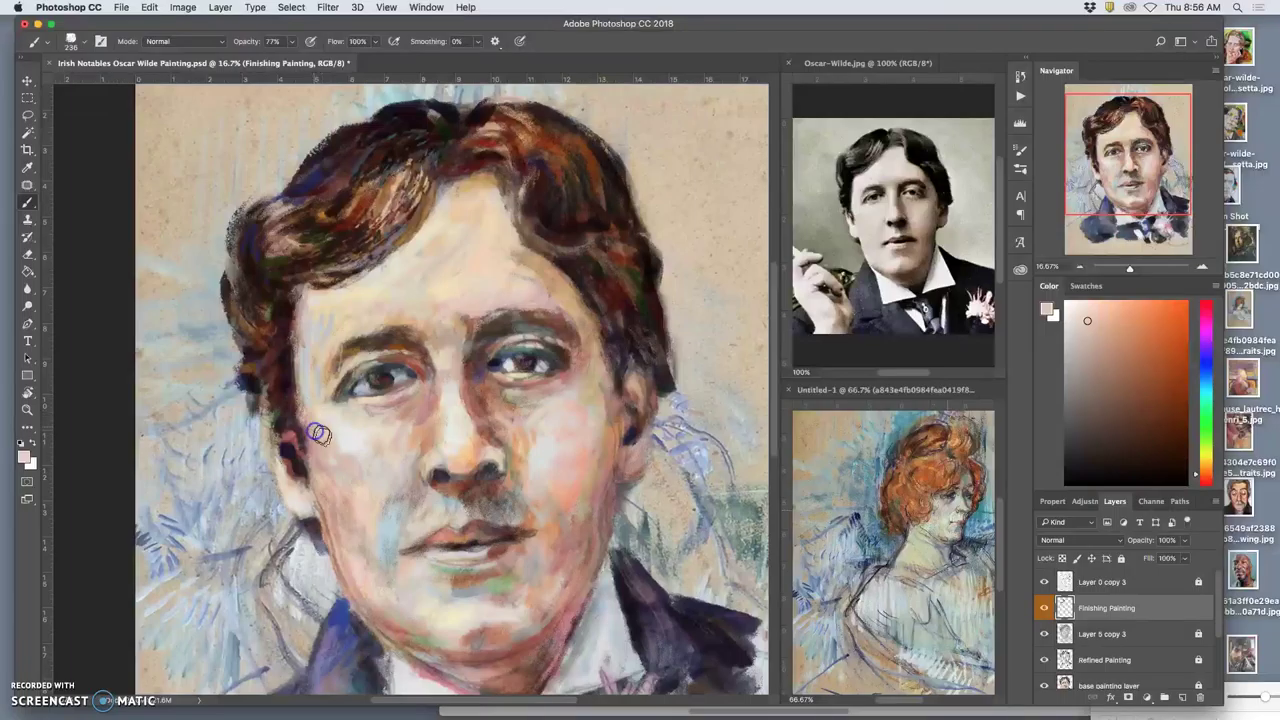
alt+click(392, 425)
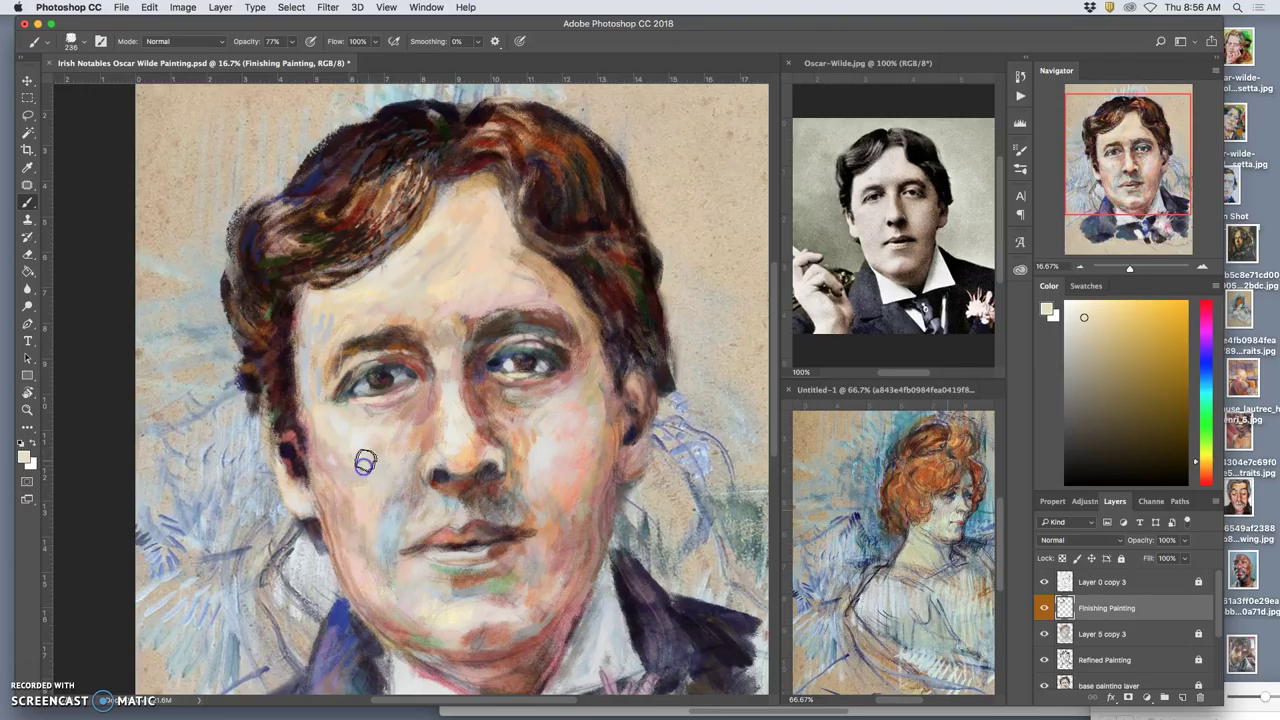
- Refine the left-hand eyebrow, temple and eye areas with short strokes, and sample a mid brown beside the left-hand eye
click(387, 345)
click(320, 330)
click(502, 354)
click(420, 345)
alt+click(357, 362)
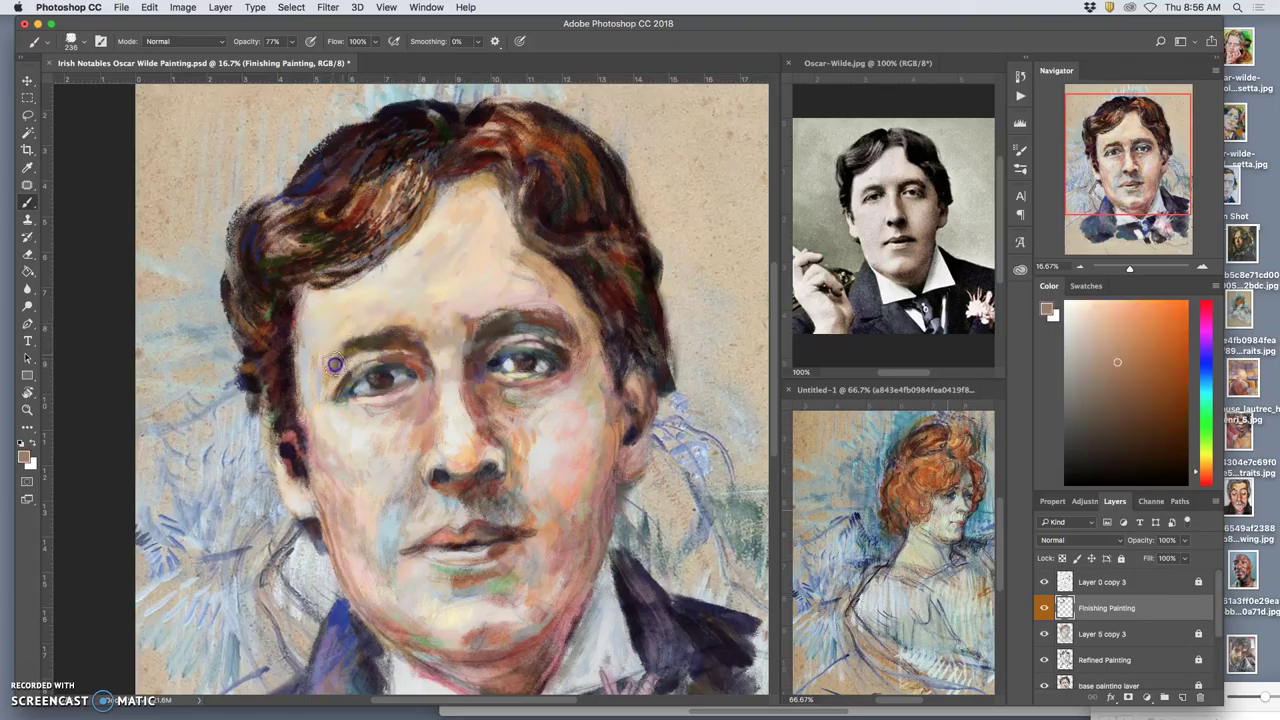
- Darken the right-hand eyebrow with short strokes in dark tones sampled from the left-hand eyebrow and the hair
alt+click(392, 339)
click(548, 318)
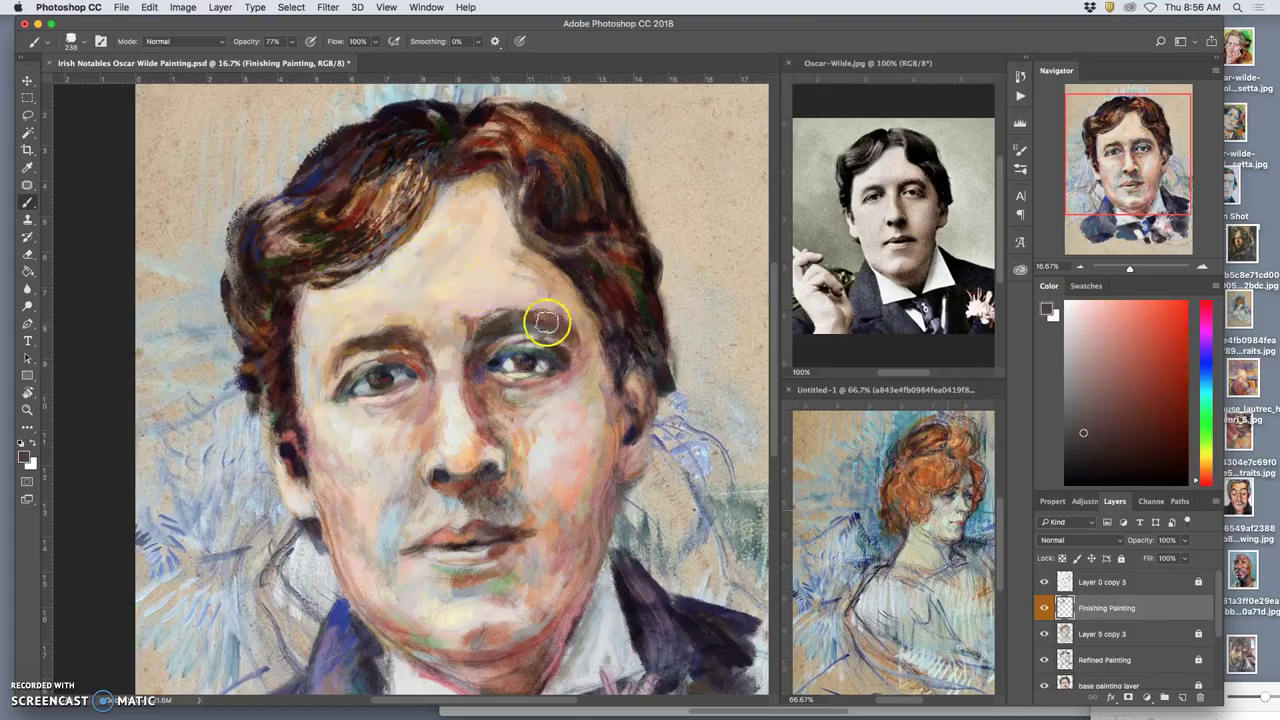
alt+click(603, 297)
click(532, 334)
click(548, 315)
click(568, 336)
drag(511, 319, 506, 328)
- Add dark green and dark red-brown strokes sampled from the hair to the right-hand side of the hair above the forehead
alt+click(621, 271)
click(530, 234)
click(545, 226)
click(534, 157)
click(535, 231)
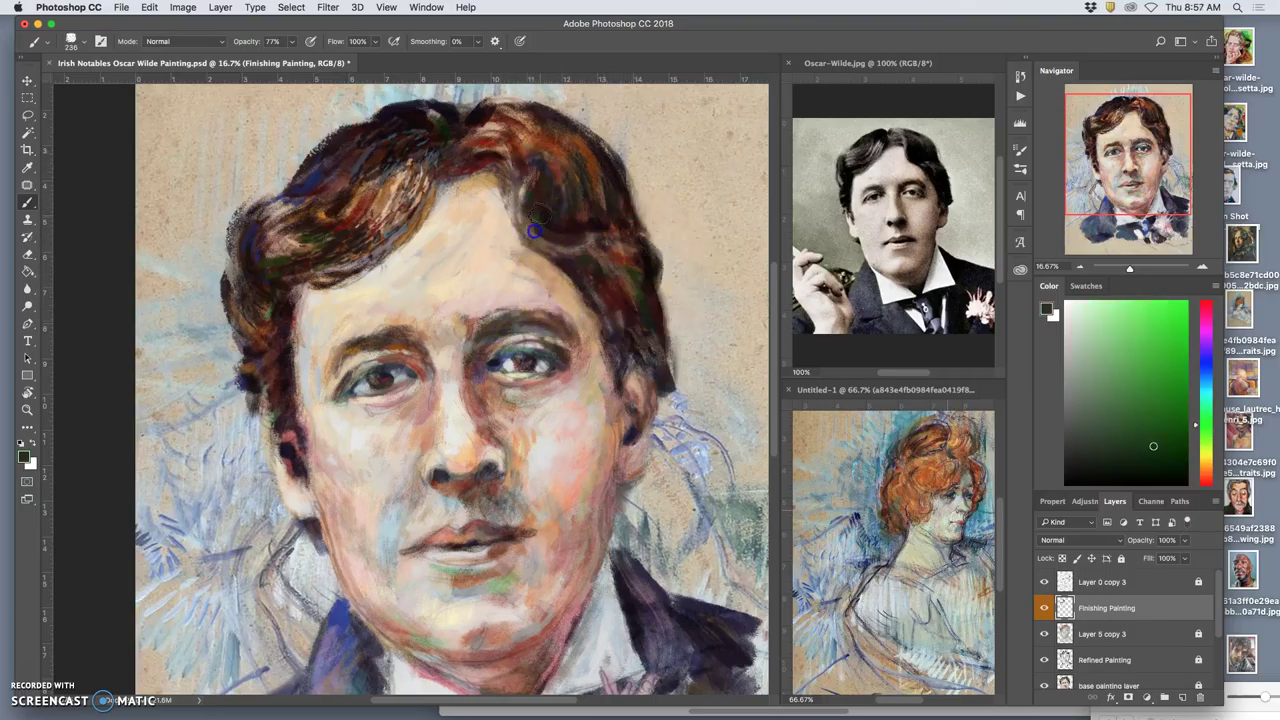
alt+click(423, 119)
drag(563, 218, 564, 226)
click(586, 208)
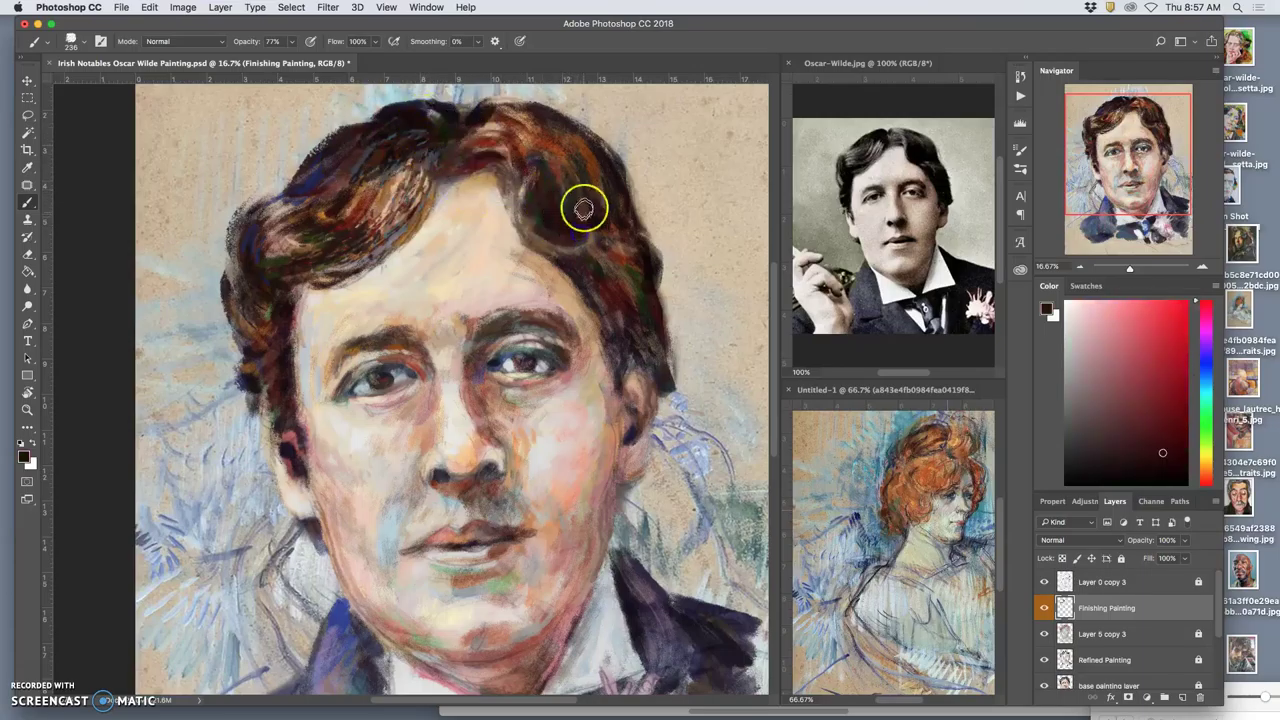
- Deepen the shadows in the right-hand hair waves with near-black sampled from the top of the hair
alt+click(454, 100)
click(553, 202)
click(584, 216)
click(580, 214)
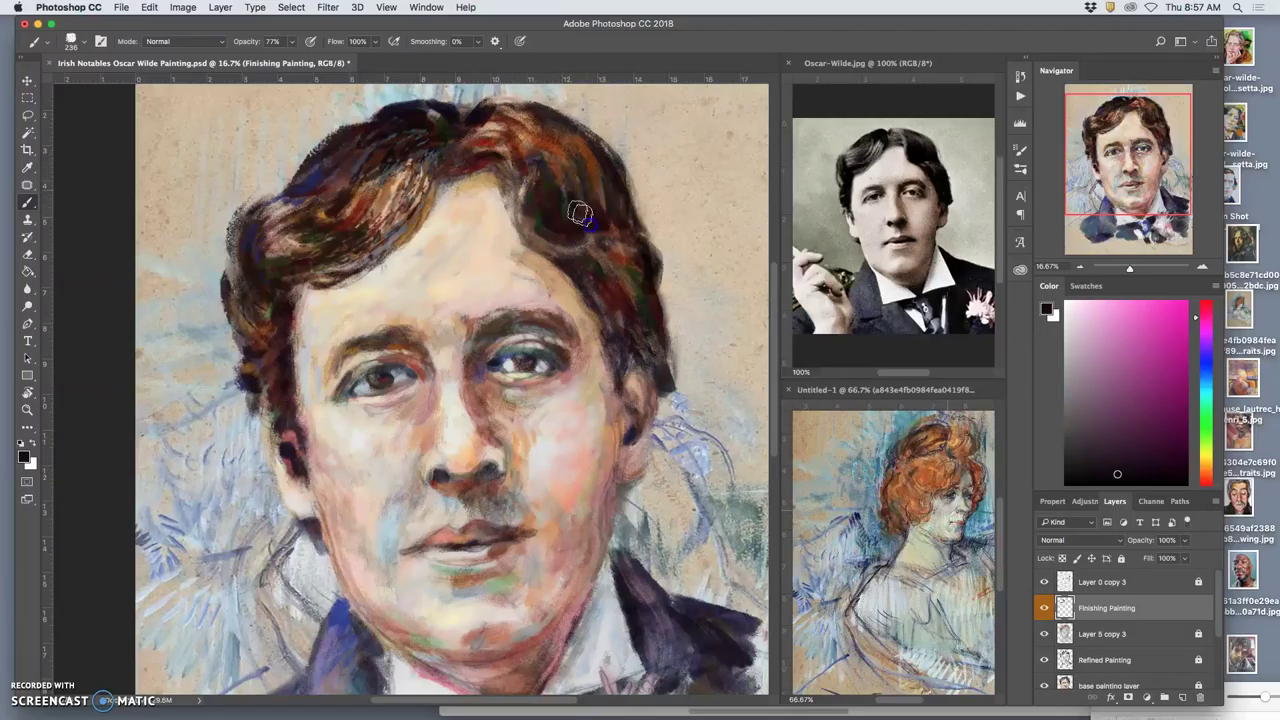
click(607, 216)
click(611, 204)
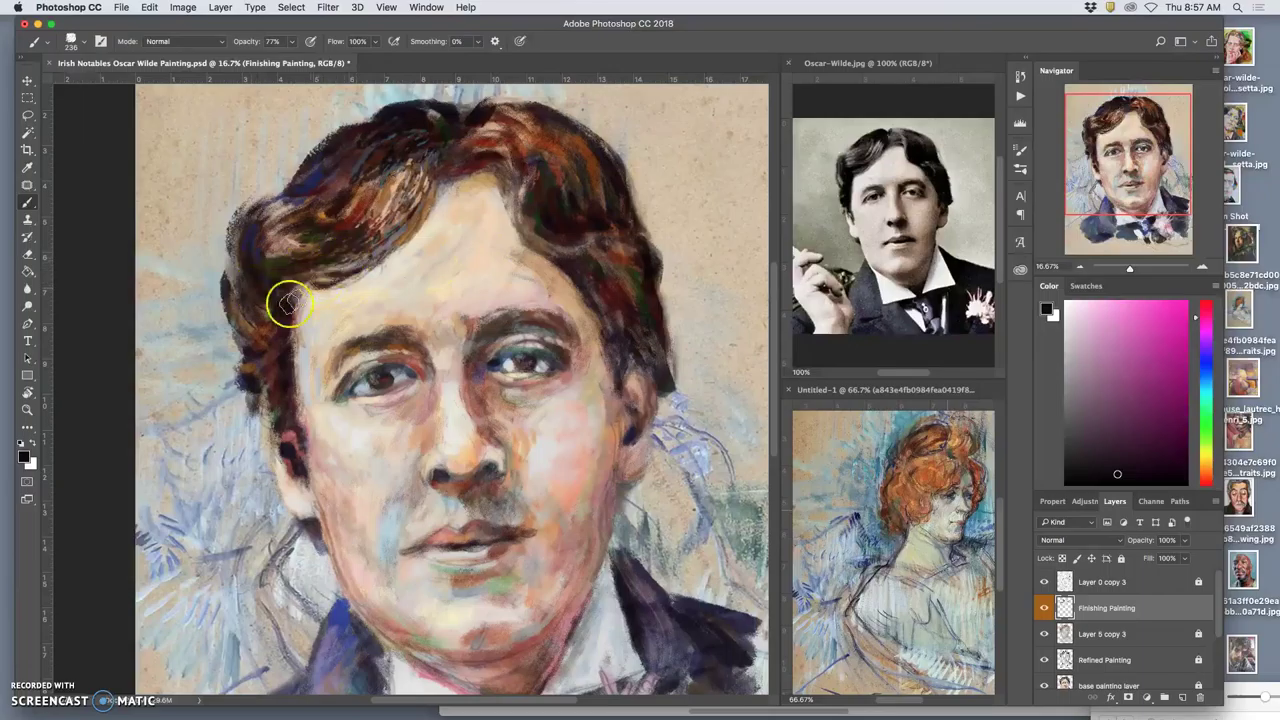
- Paint dark blue sampled from the outer left-hand hair into the right-hand waves and along the left-hand hairline
alt+click(249, 229)
click(549, 177)
click(305, 280)
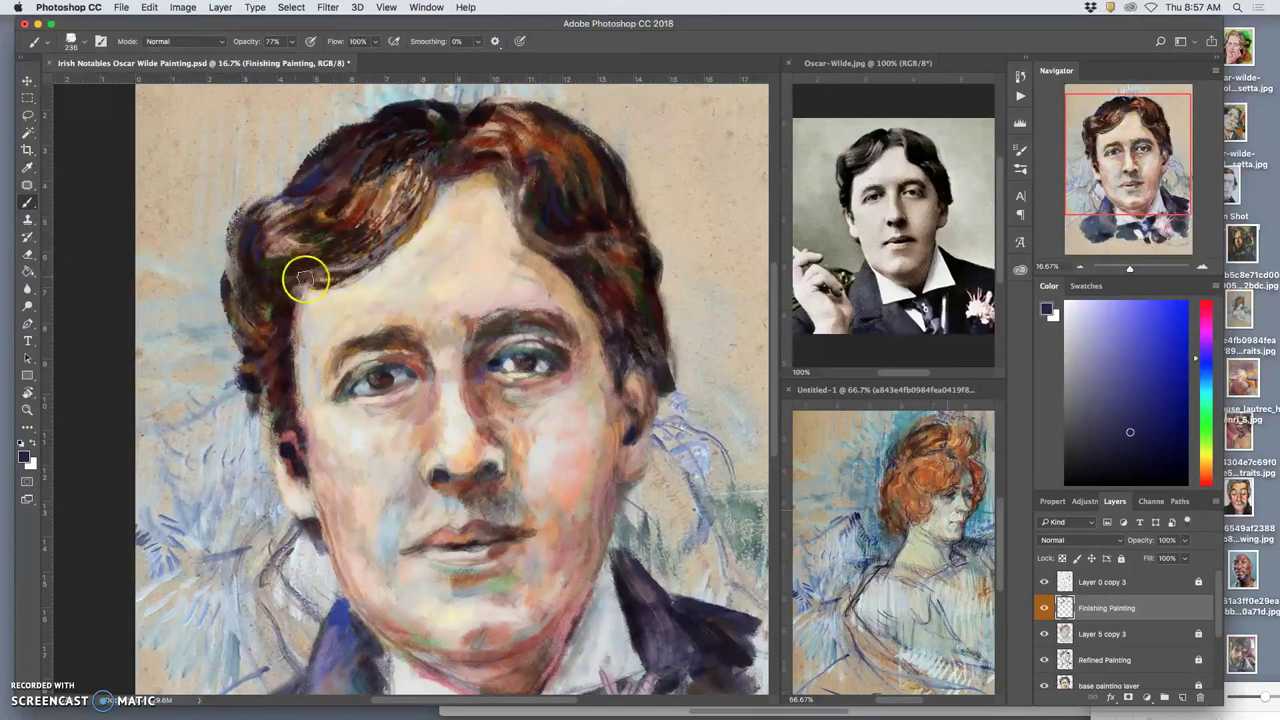
- Paint near-black purple sampled from the jacket through the hair above the right-hand ear and down the left-hand side of the hair
alt+click(638, 598)
drag(632, 420, 626, 316)
click(626, 318)
click(623, 290)
click(607, 289)
mouse_move(620, 390)
mouse_down()
mouse_move(618, 298)
mouse_move(605, 312)
mouse_move(613, 342)
mouse_move(628, 304)
mouse_move(647, 343)
mouse_up()
drag(639, 270, 609, 238)
click(626, 314)
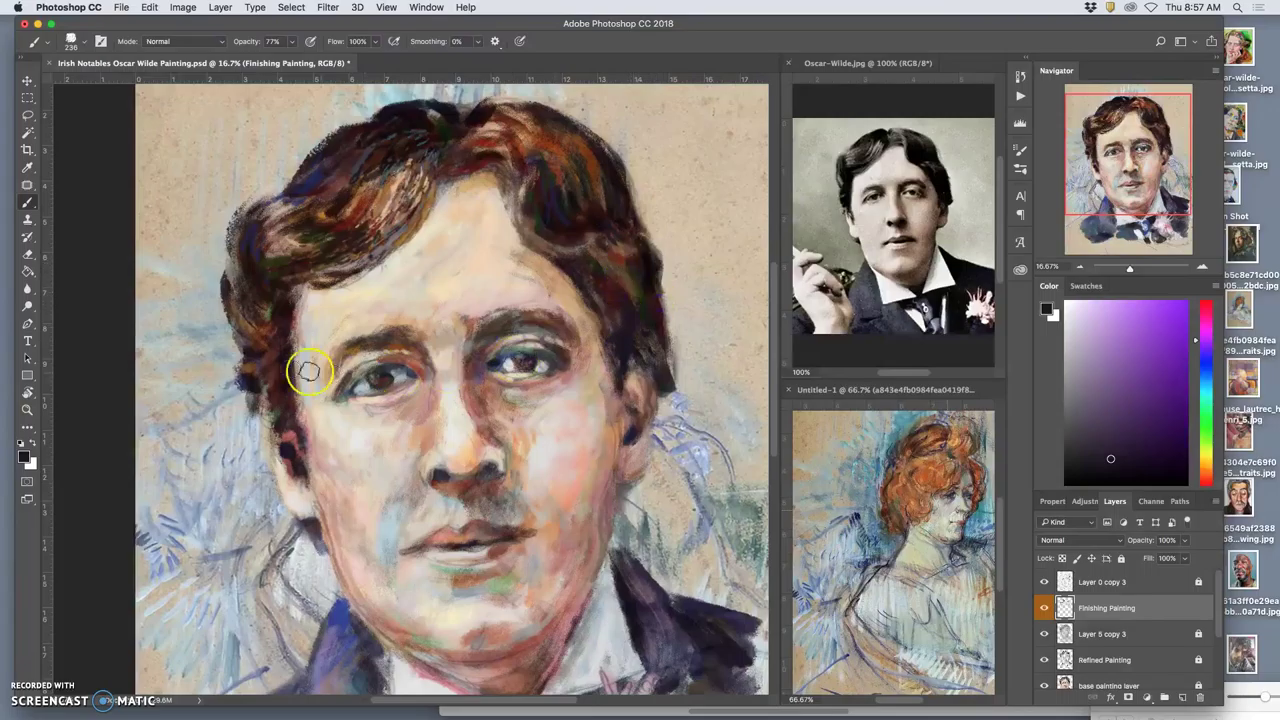
mouse_move(250, 333)
mouse_down()
mouse_move(275, 306)
mouse_move(292, 386)
mouse_up()
- Darken the left-hand jacket lapel beside the collar, and add light green strokes sampled from the chin to the clothing below the collar
mouse_move(504, 482)
mouse_down()
mouse_move(463, 480)
mouse_move(458, 510)
mouse_move(503, 389)
mouse_move(540, 379)
mouse_up()
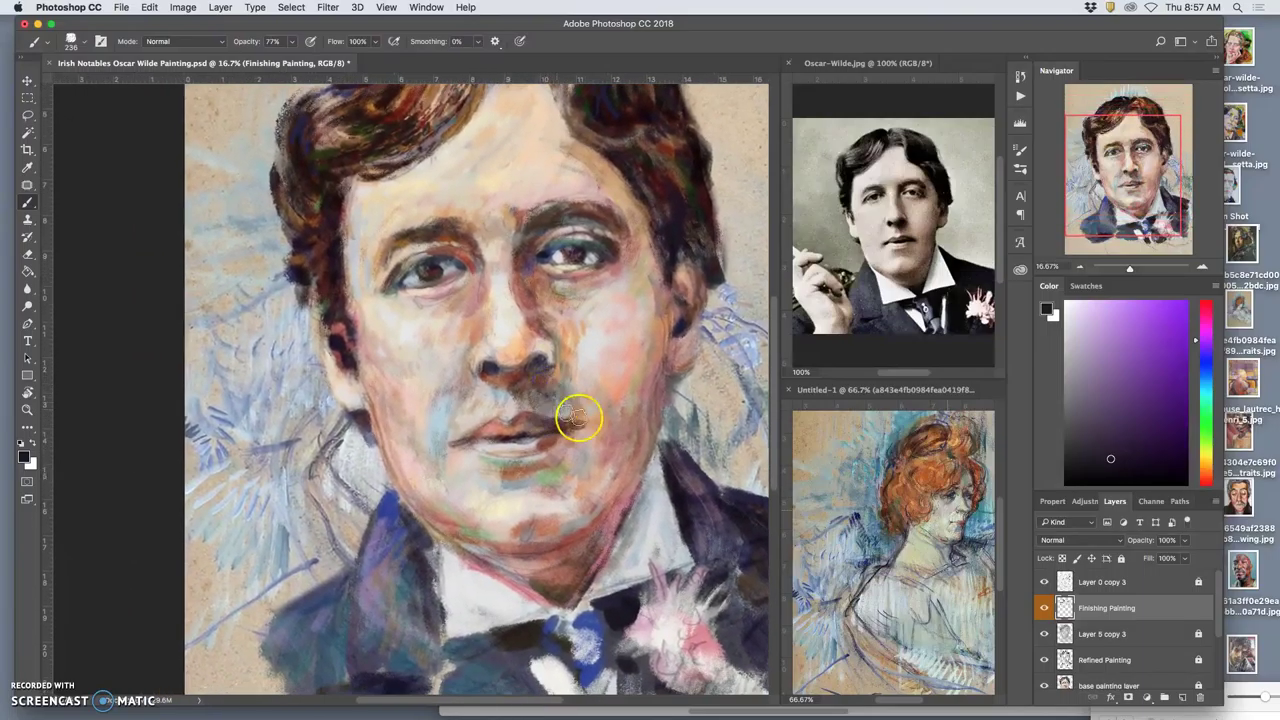
mouse_move(443, 592)
mouse_down()
mouse_move(419, 573)
mouse_move(423, 588)
mouse_move(432, 556)
mouse_move(433, 608)
mouse_move(413, 533)
mouse_up()
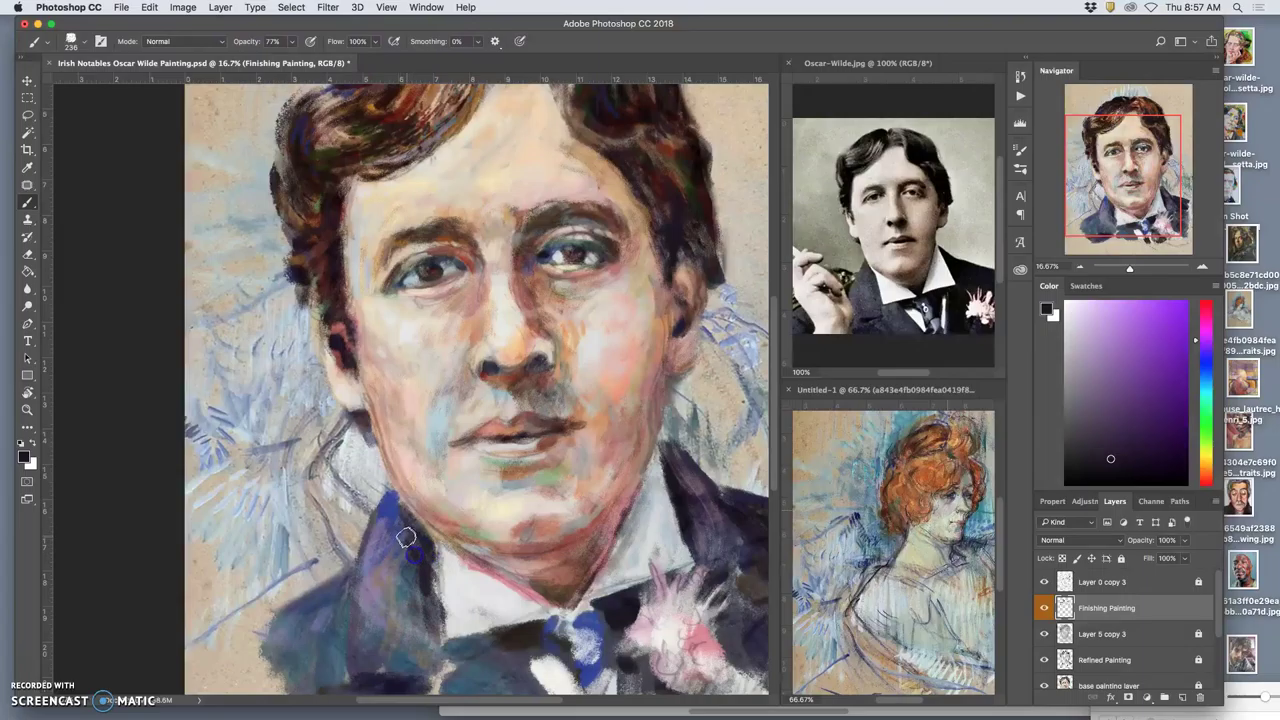
alt+click(398, 538)
alt+click(543, 466)
alt+click(500, 537)
click(471, 651)
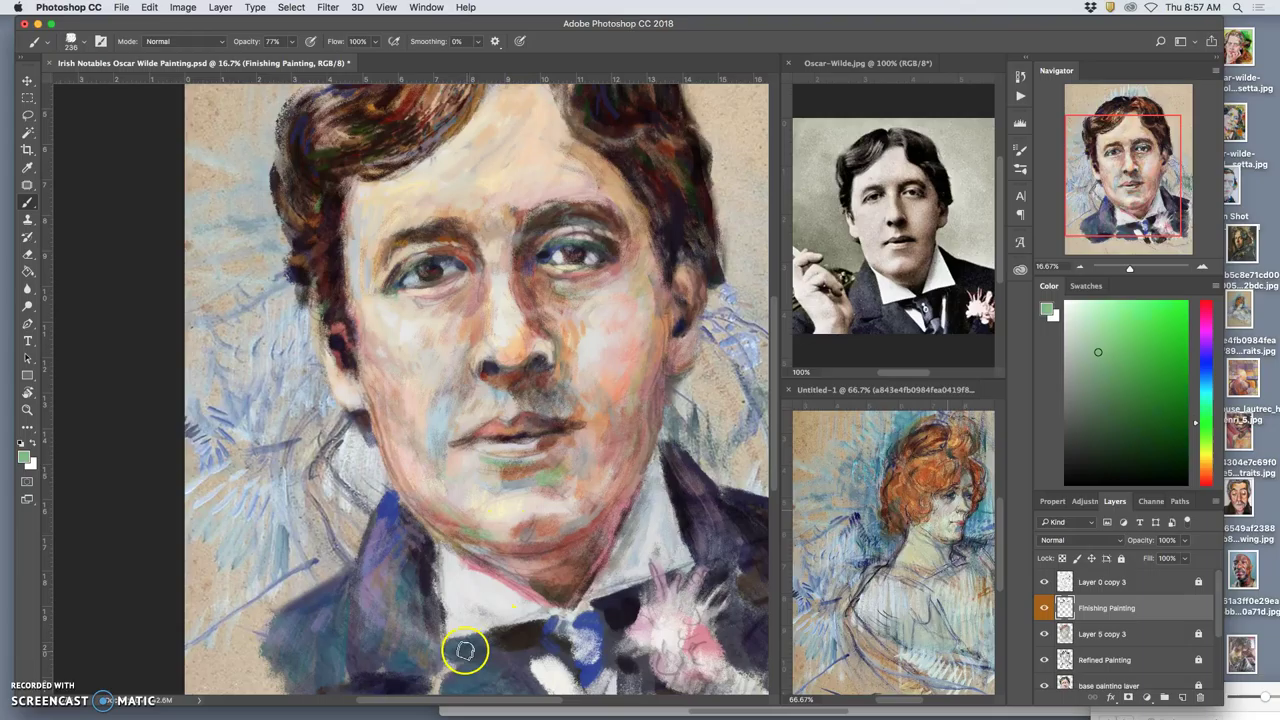
mouse_move(501, 633)
mouse_down()
mouse_move(503, 543)
mouse_move(490, 538)
mouse_up()
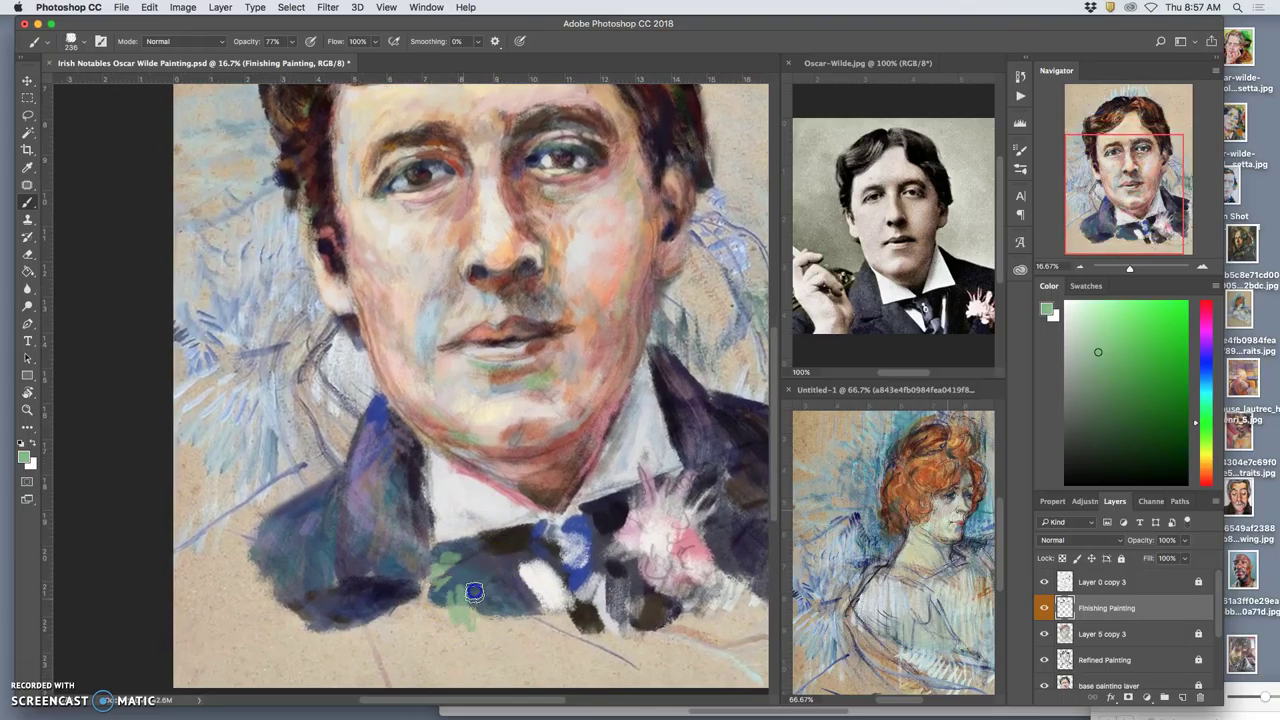
- Paint slate-blue and vivid blue strokes over the green area below the collar and along its lower edge
alt+click(501, 569)
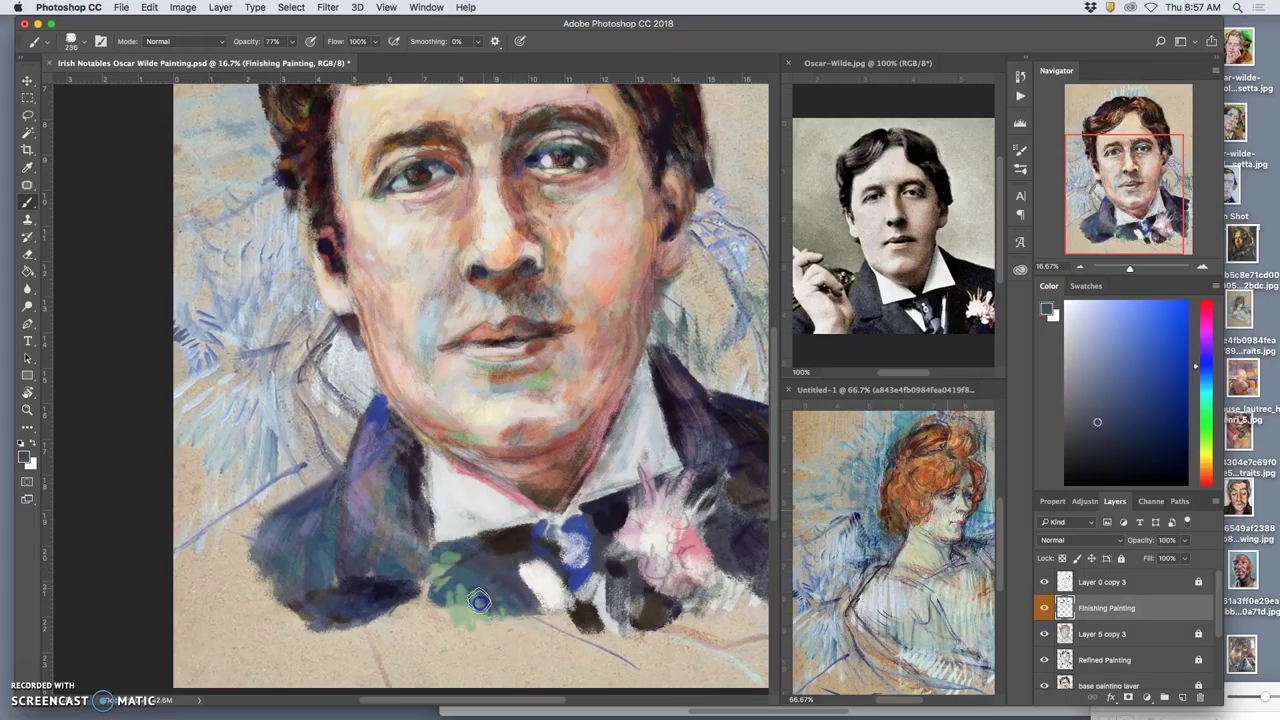
mouse_move(469, 605)
mouse_down()
mouse_move(423, 549)
mouse_move(373, 432)
mouse_up()
alt+click(468, 583)
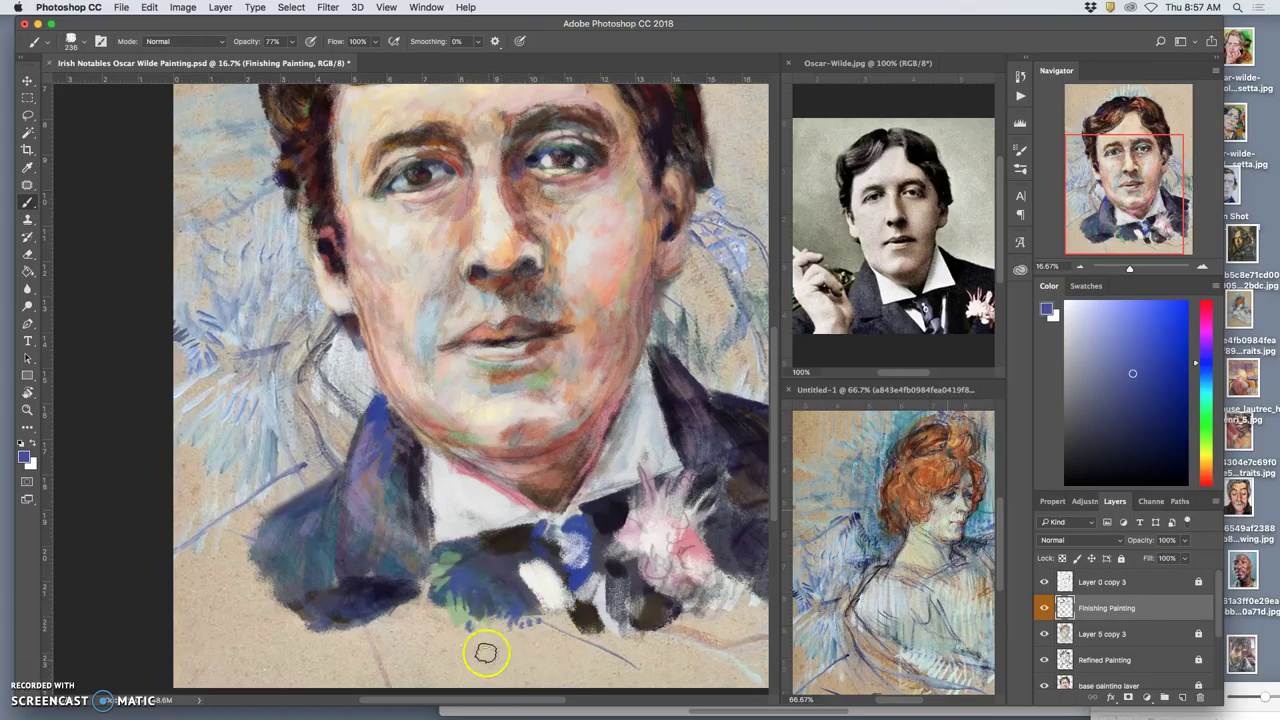
drag(525, 618, 521, 615)
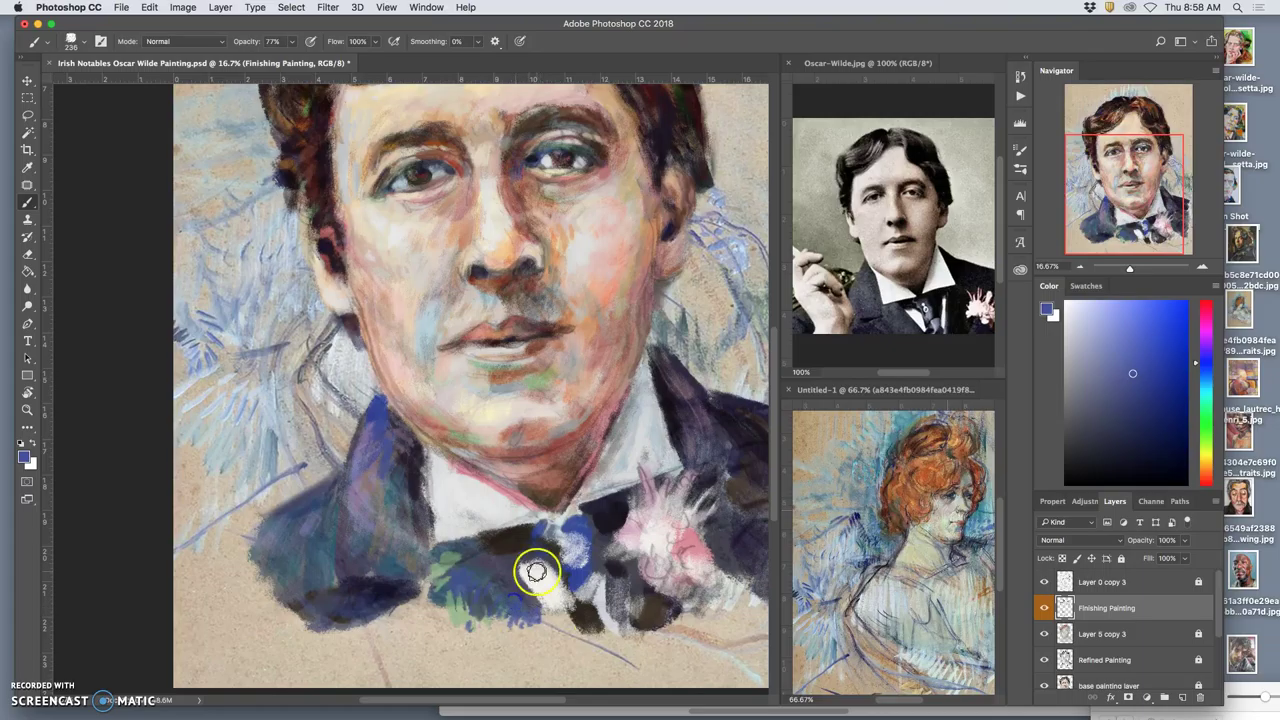
- Add grey-blue strokes sampled from the red-haired woman reference to the clothing below the collar and blend them with sampled dark slate
alt+click(945, 570)
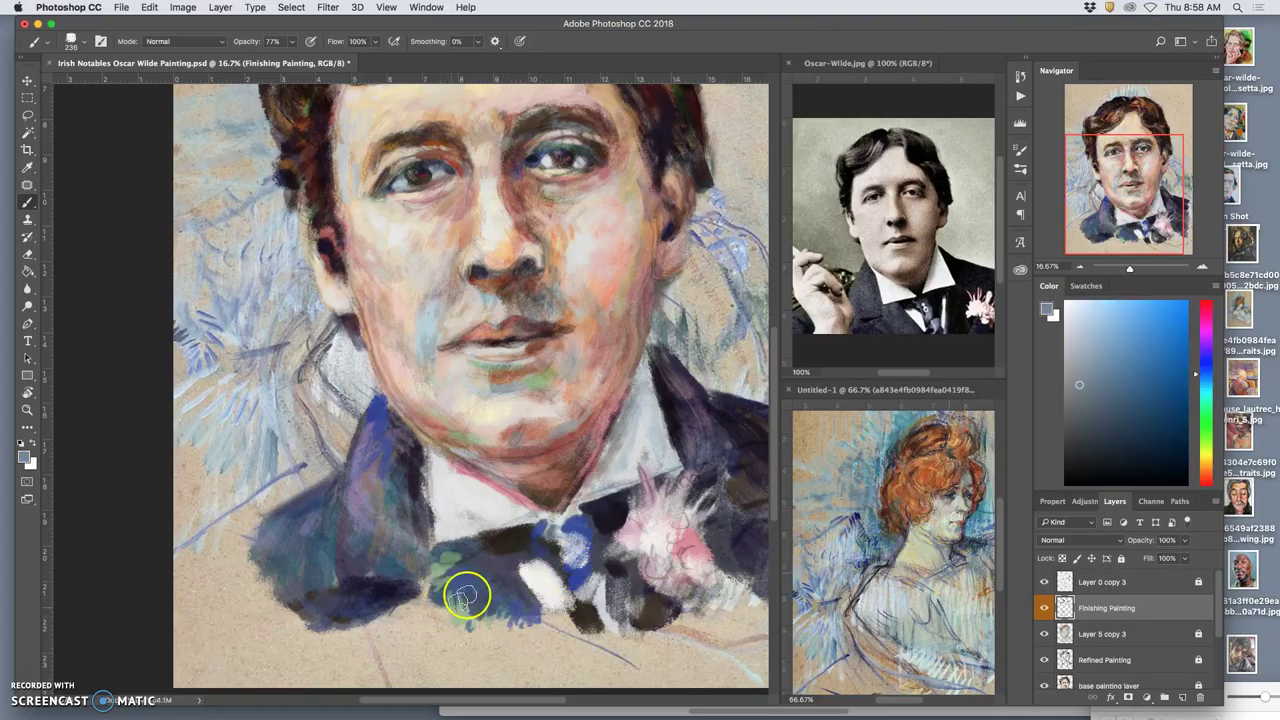
mouse_move(443, 593)
mouse_down()
mouse_move(480, 556)
mouse_move(451, 595)
mouse_move(481, 577)
mouse_move(519, 595)
mouse_move(502, 633)
mouse_up()
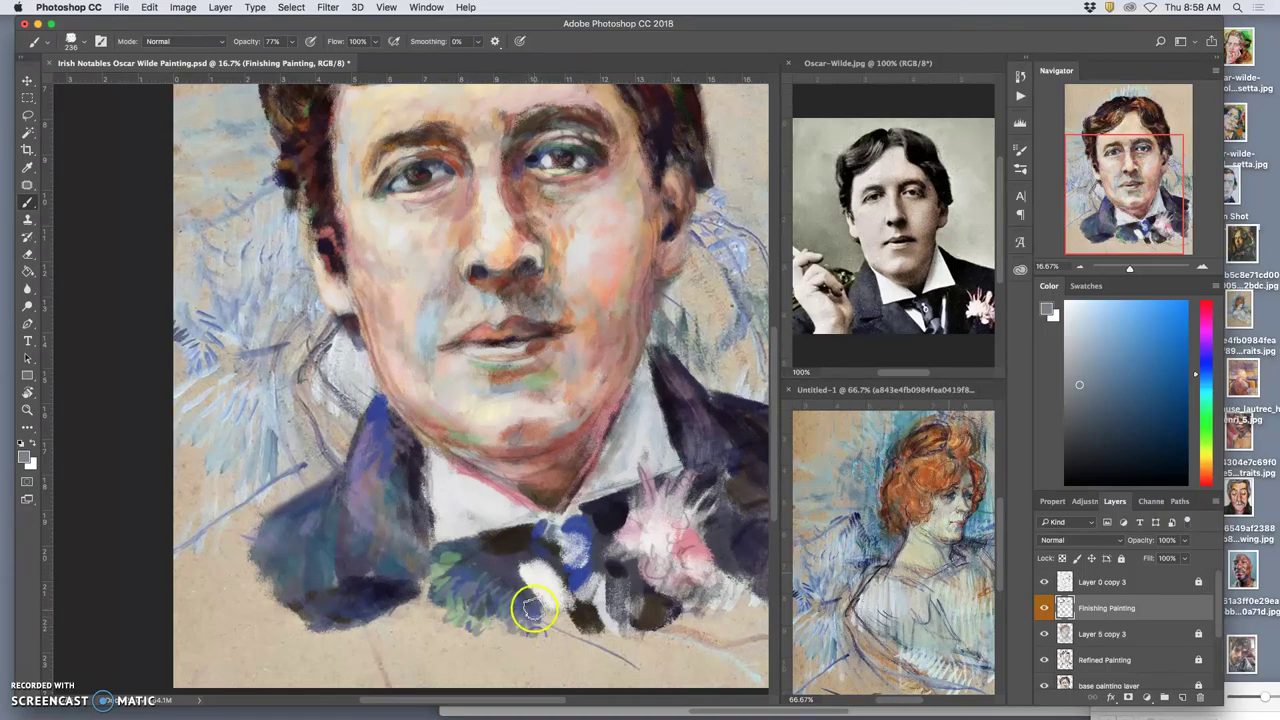
alt+click(493, 565)
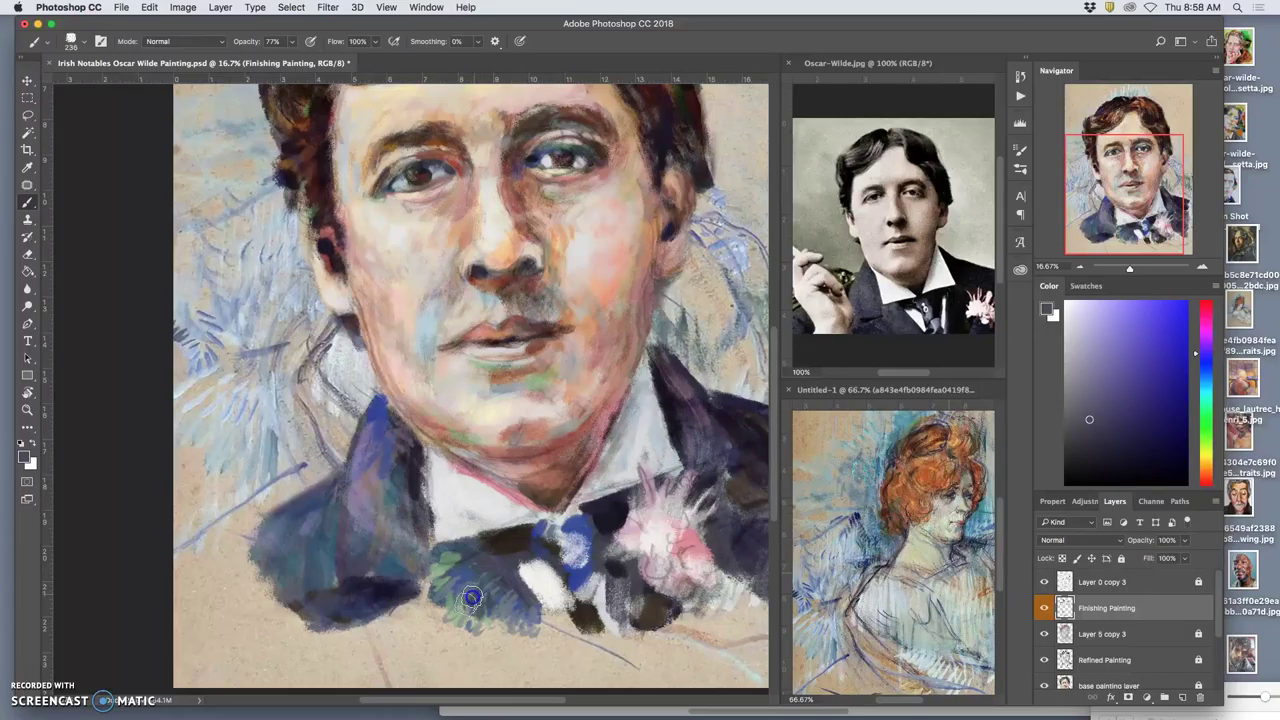
mouse_move(505, 619)
mouse_down()
mouse_move(566, 507)
mouse_move(475, 488)
mouse_move(508, 601)
mouse_up()
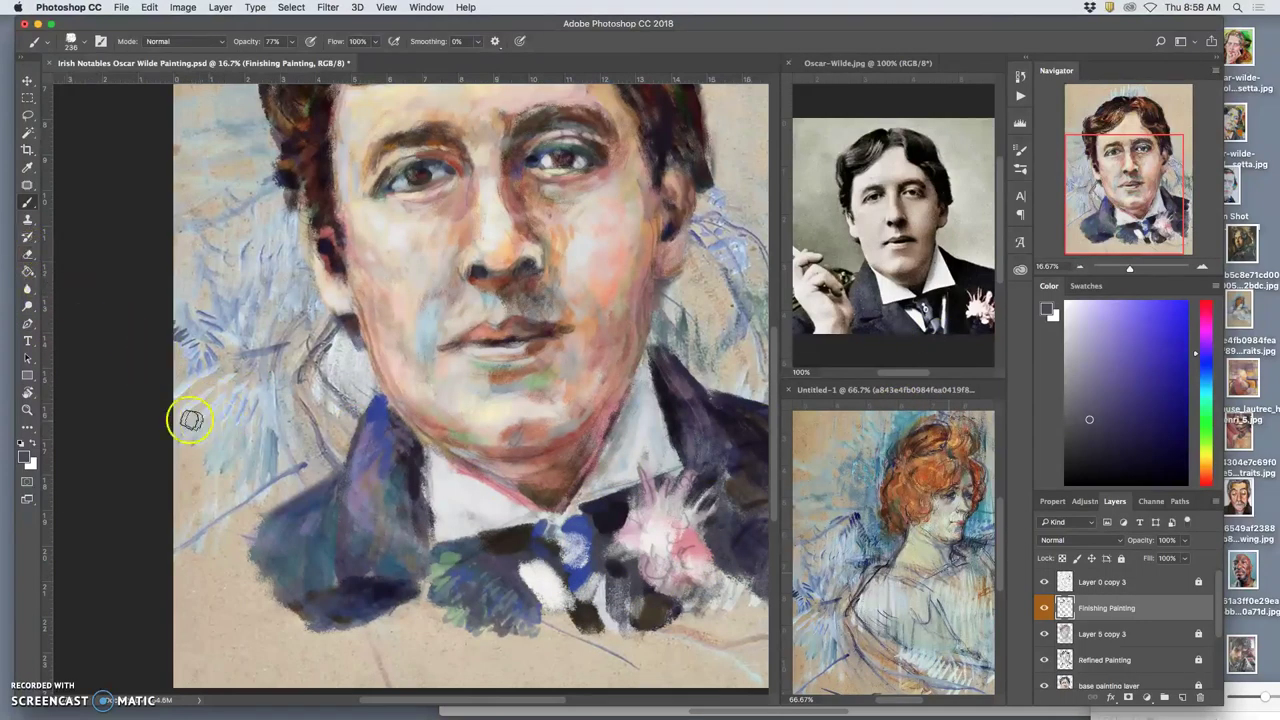
- Add dark slate strokes to the jacket beside the collar and near-black brown sampled from the clothing directly beneath the collar
mouse_move(343, 531)
mouse_down()
mouse_move(320, 529)
mouse_move(434, 527)
mouse_up()
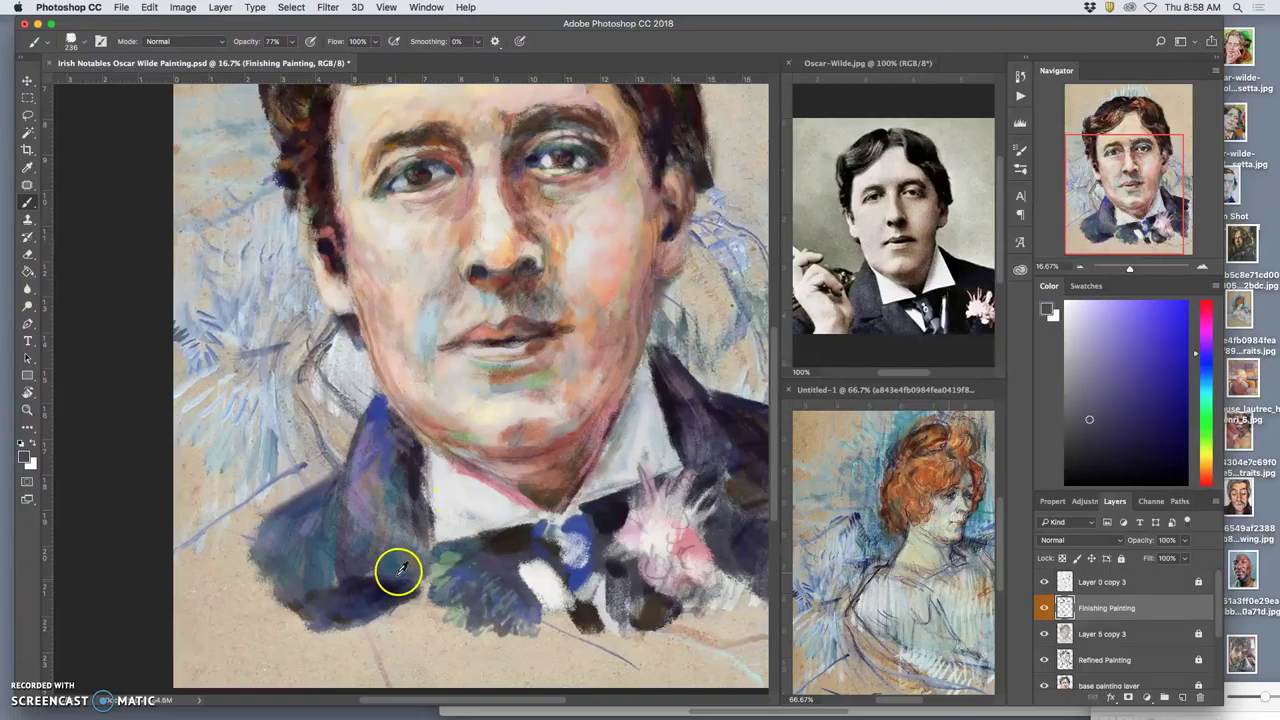
alt+click(480, 541)
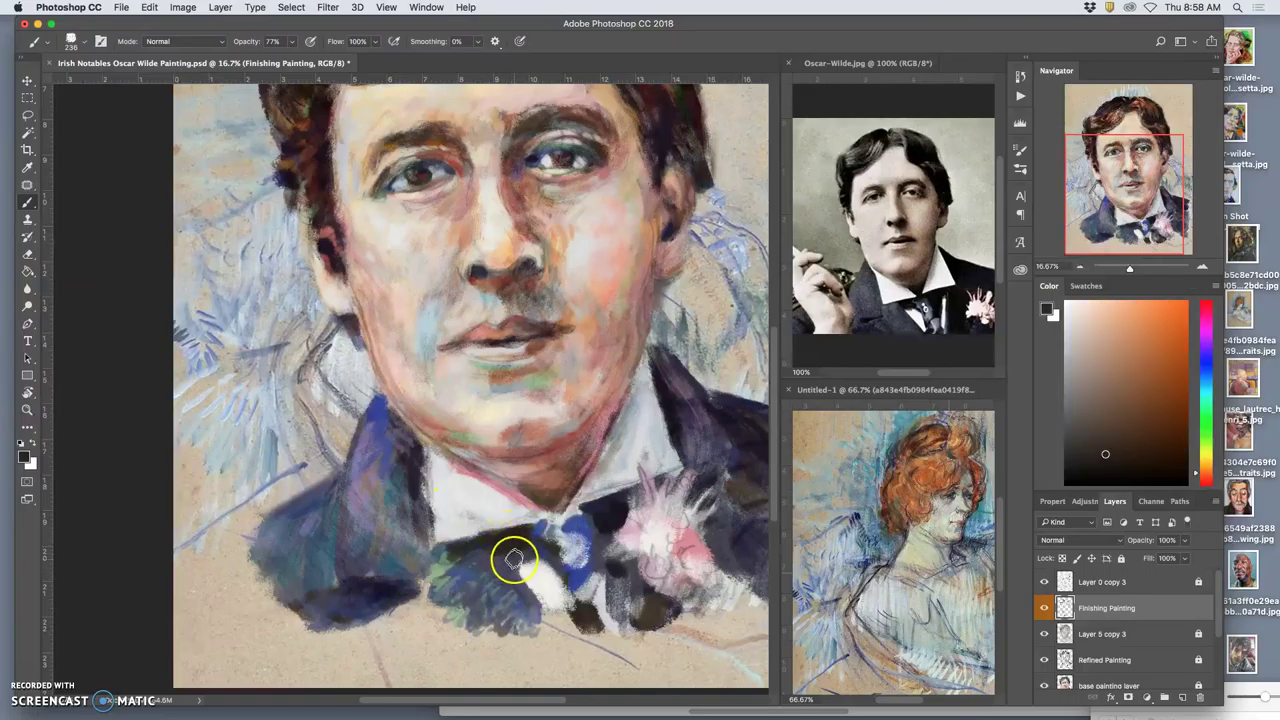
- Paint pink strokes sampled from the jaw edge through the left-hand hair, across the crown and along the right-hand waves
alt+click(594, 438)
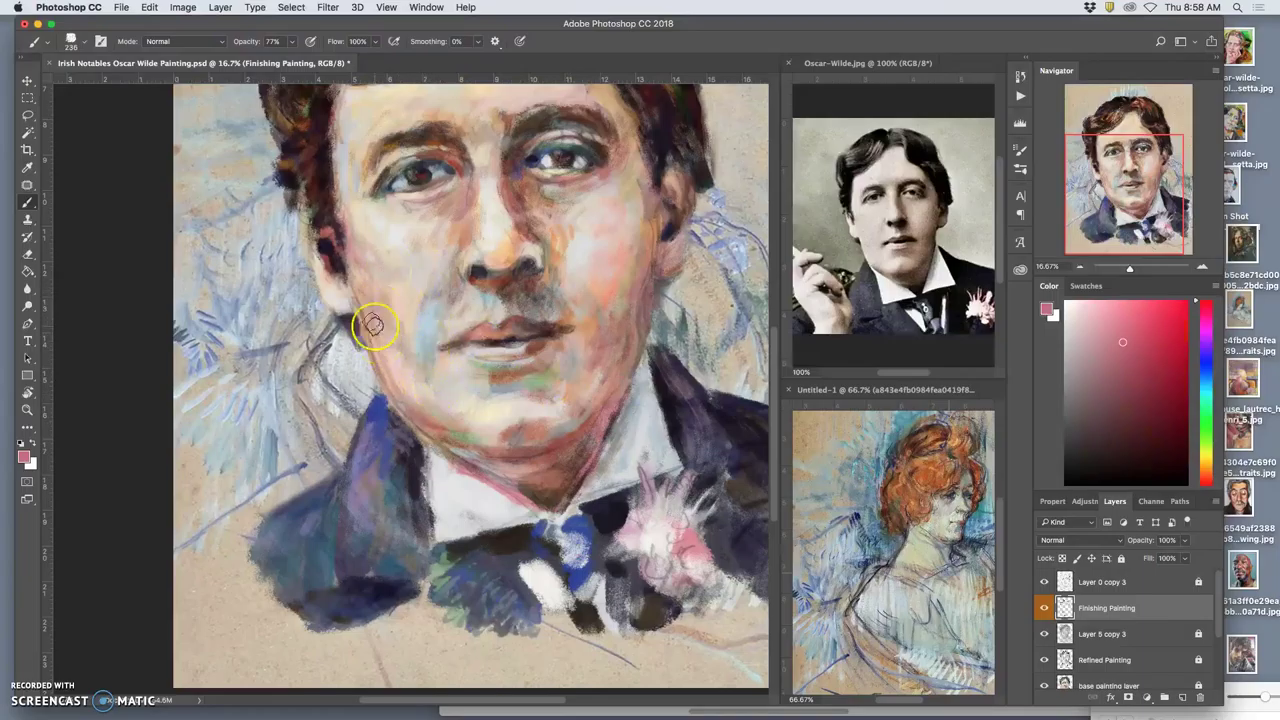
drag(315, 183, 316, 207)
drag(453, 239, 440, 375)
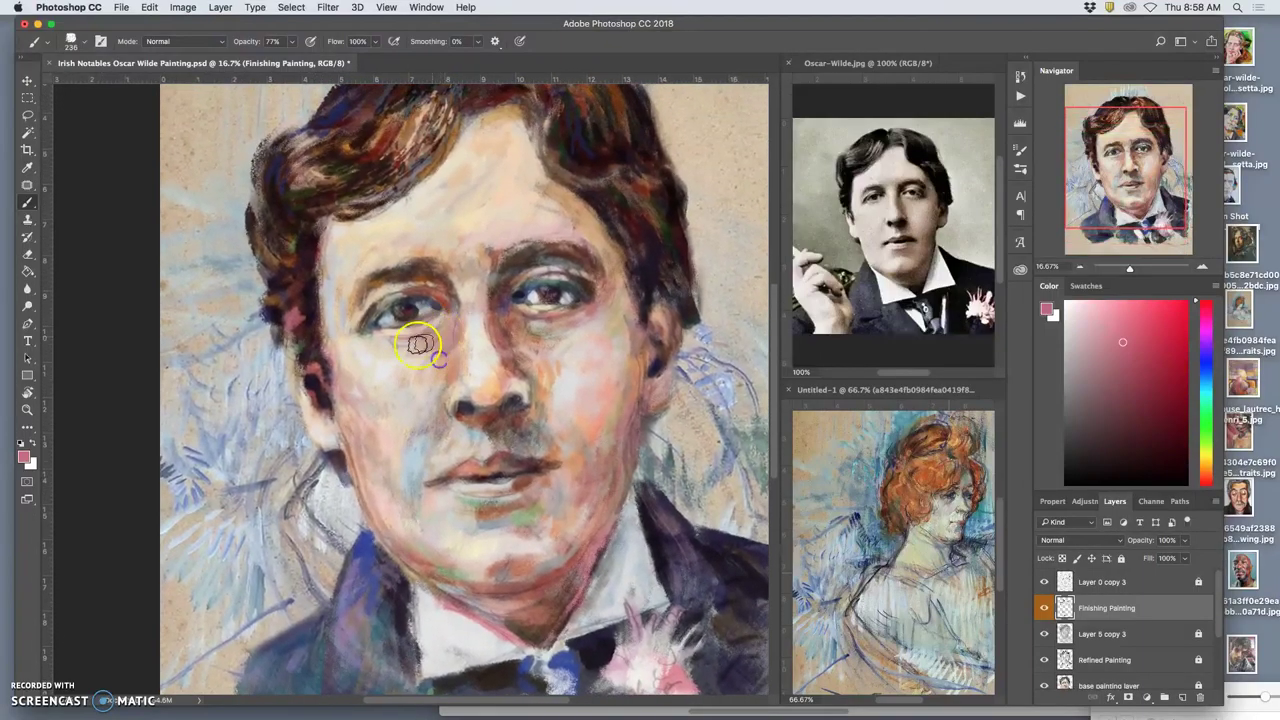
mouse_move(312, 181)
mouse_down()
mouse_move(354, 173)
mouse_move(318, 170)
mouse_move(353, 176)
mouse_move(339, 188)
mouse_move(389, 185)
mouse_move(338, 210)
mouse_move(364, 203)
mouse_move(430, 140)
mouse_move(370, 184)
mouse_move(405, 145)
mouse_move(517, 113)
mouse_up()
mouse_move(600, 205)
mouse_down()
mouse_move(669, 258)
mouse_move(656, 263)
mouse_move(624, 183)
mouse_move(651, 155)
mouse_up()
drag(652, 250, 651, 198)
drag(631, 225, 654, 325)
mouse_move(583, 186)
mouse_down()
mouse_move(570, 219)
mouse_move(574, 158)
mouse_move(583, 186)
mouse_move(559, 187)
mouse_move(567, 269)
mouse_move(576, 182)
mouse_move(600, 162)
mouse_move(624, 183)
mouse_move(604, 153)
mouse_move(668, 211)
mouse_move(672, 238)
mouse_move(605, 342)
mouse_move(543, 232)
mouse_move(662, 188)
mouse_move(639, 181)
mouse_move(645, 210)
mouse_move(613, 174)
mouse_move(639, 232)
mouse_move(652, 186)
mouse_up()
click(604, 314)
drag(398, 196, 382, 248)
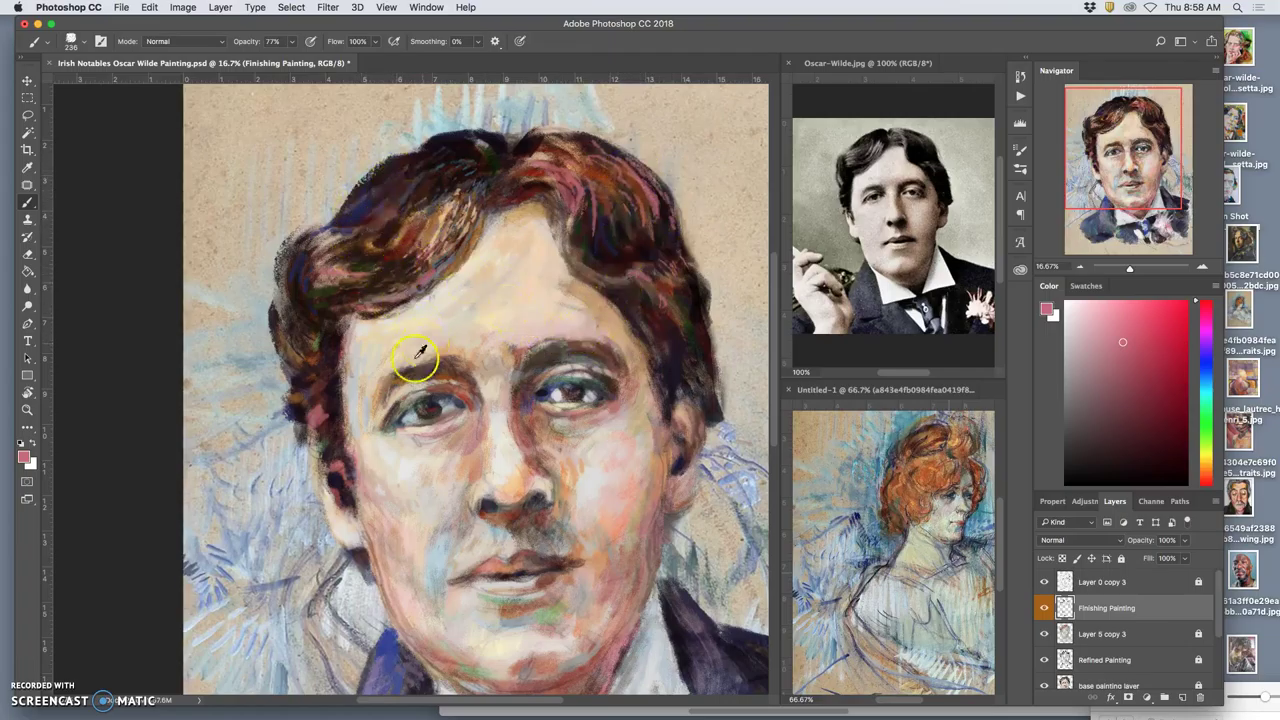
- Add fine pale peach highlights sampled from the face to the right-hand side of the hair and crown
alt+click(367, 376)
mouse_move(645, 178)
mouse_down()
mouse_move(629, 166)
mouse_move(611, 189)
mouse_move(581, 160)
mouse_move(625, 176)
mouse_up()
mouse_move(560, 146)
mouse_down()
mouse_move(639, 175)
mouse_move(593, 135)
mouse_move(658, 205)
mouse_move(615, 168)
mouse_move(642, 210)
mouse_move(566, 157)
mouse_up()
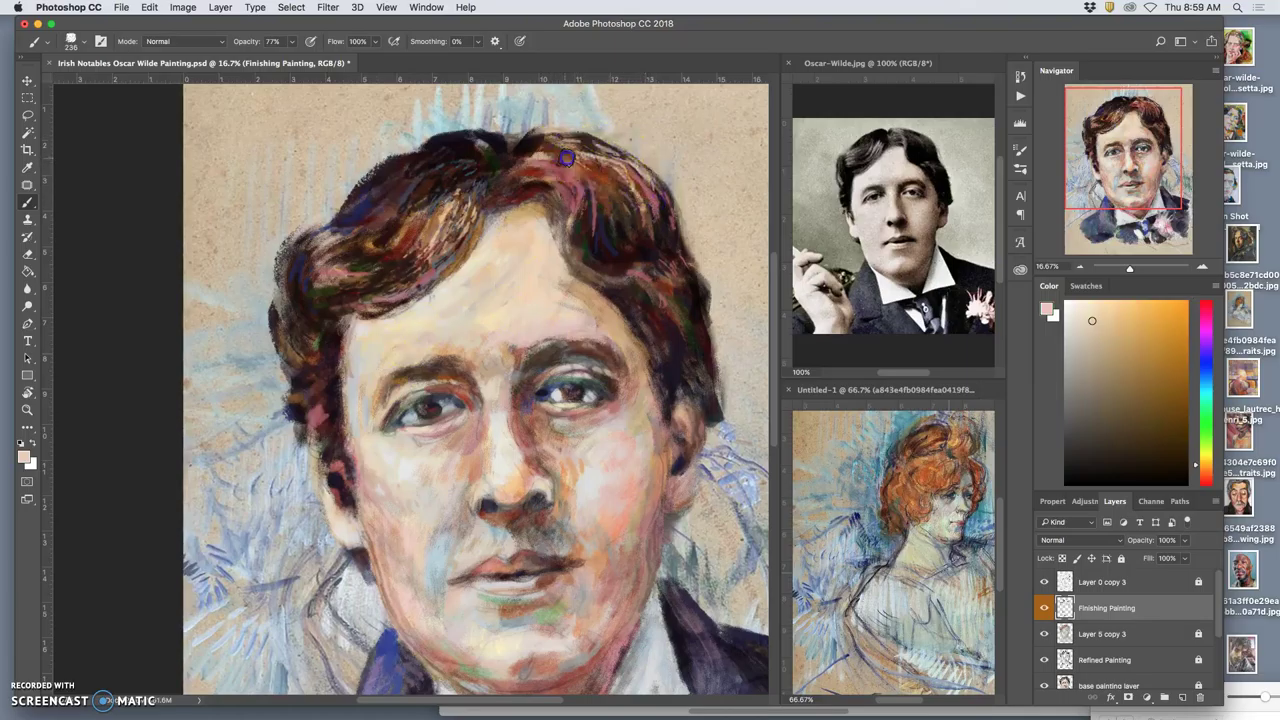
- Brush light orange sampled from the red-haired woman reference along the left-hand hair, from the crown to beside the temple
alt+click(957, 441)
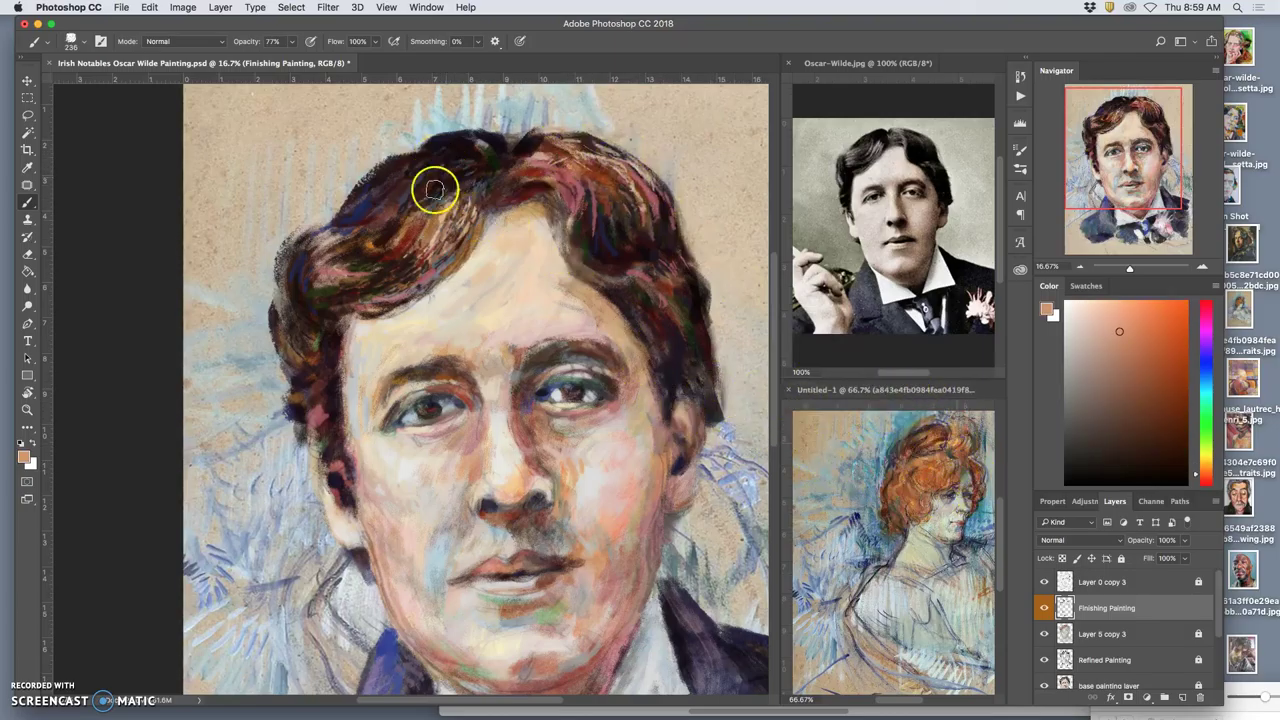
mouse_move(414, 184)
mouse_down()
mouse_move(365, 228)
mouse_move(370, 203)
mouse_move(300, 277)
mouse_move(309, 347)
mouse_up()
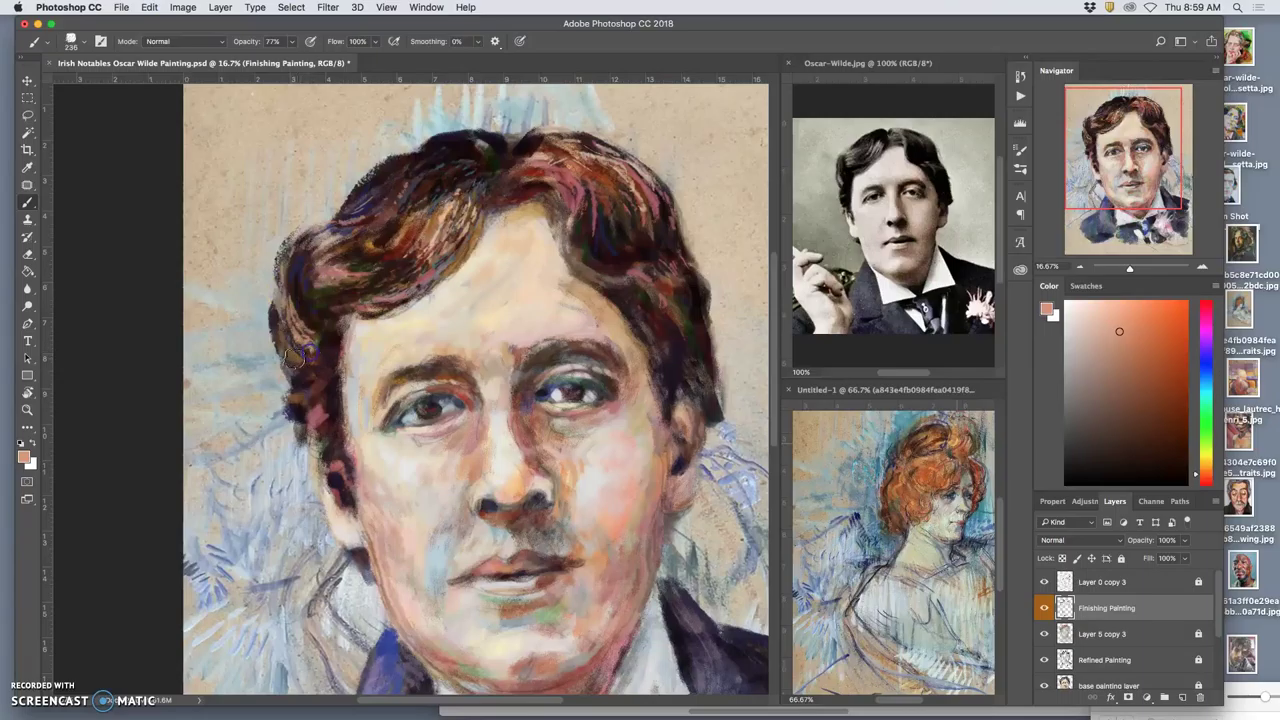
drag(308, 363, 315, 399)
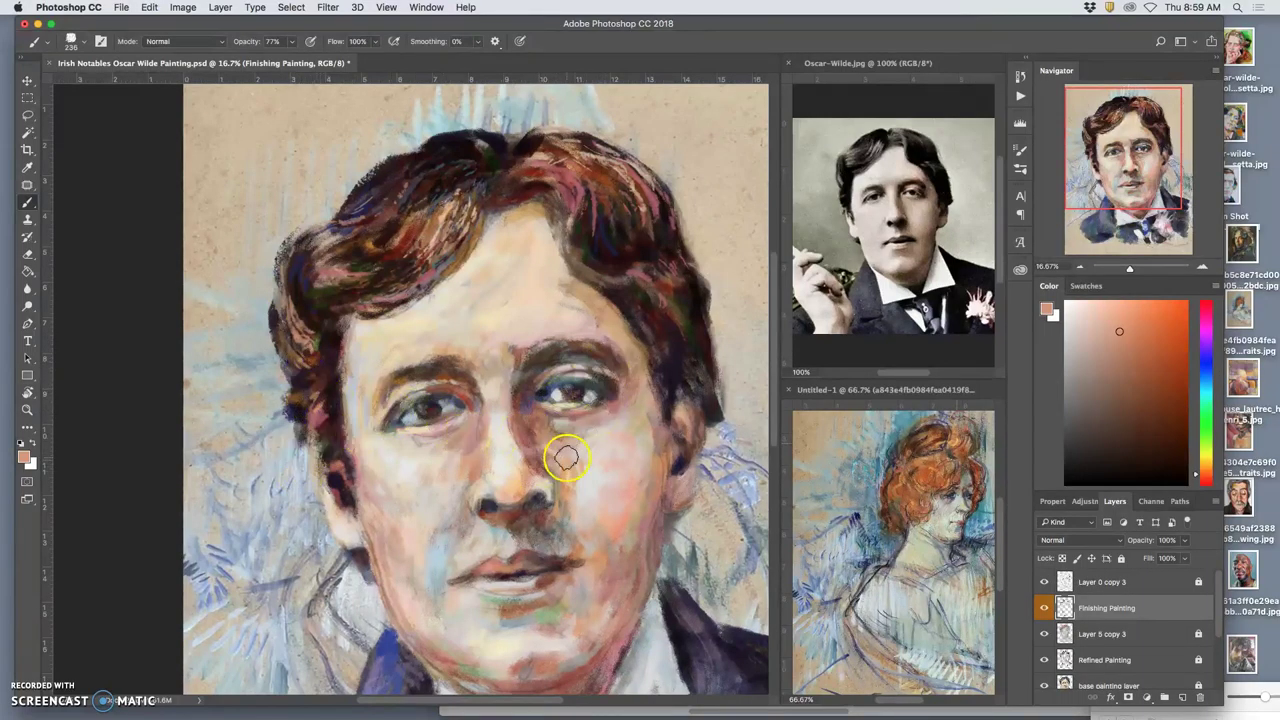
- Add light orange strokes around the eyes and down the left-hand temple of the face
click(558, 385)
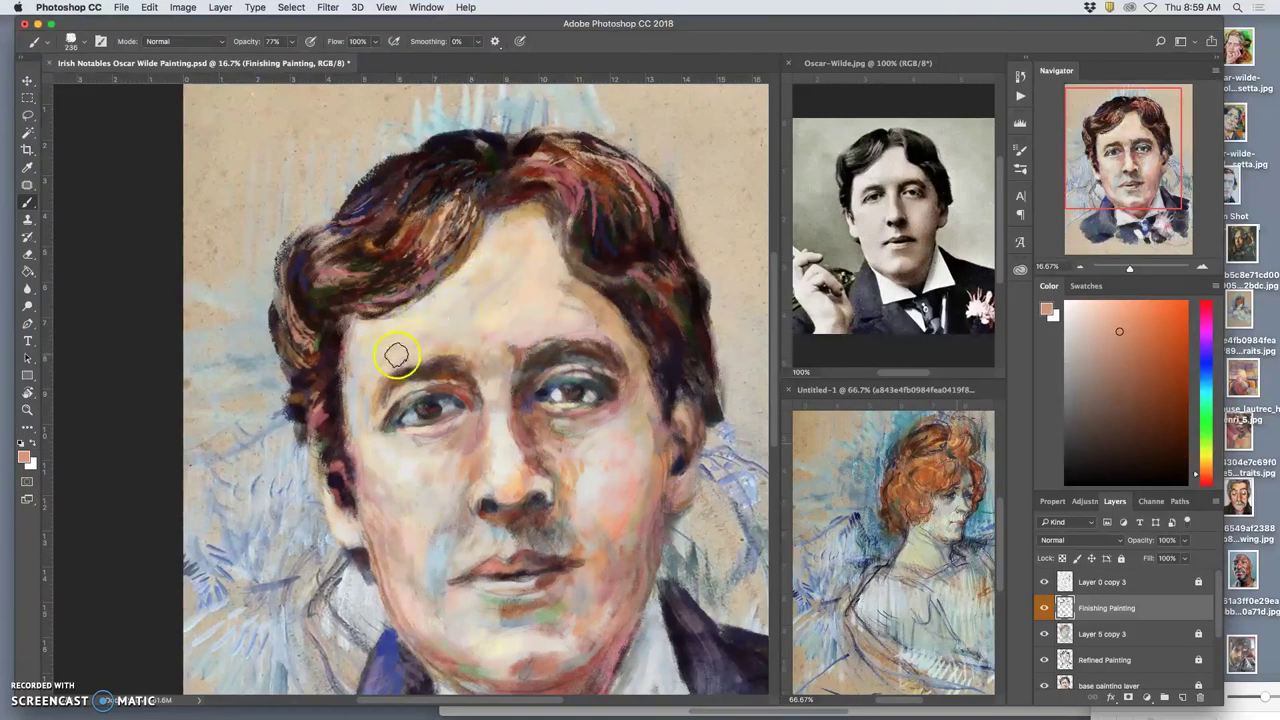
drag(366, 354, 354, 418)
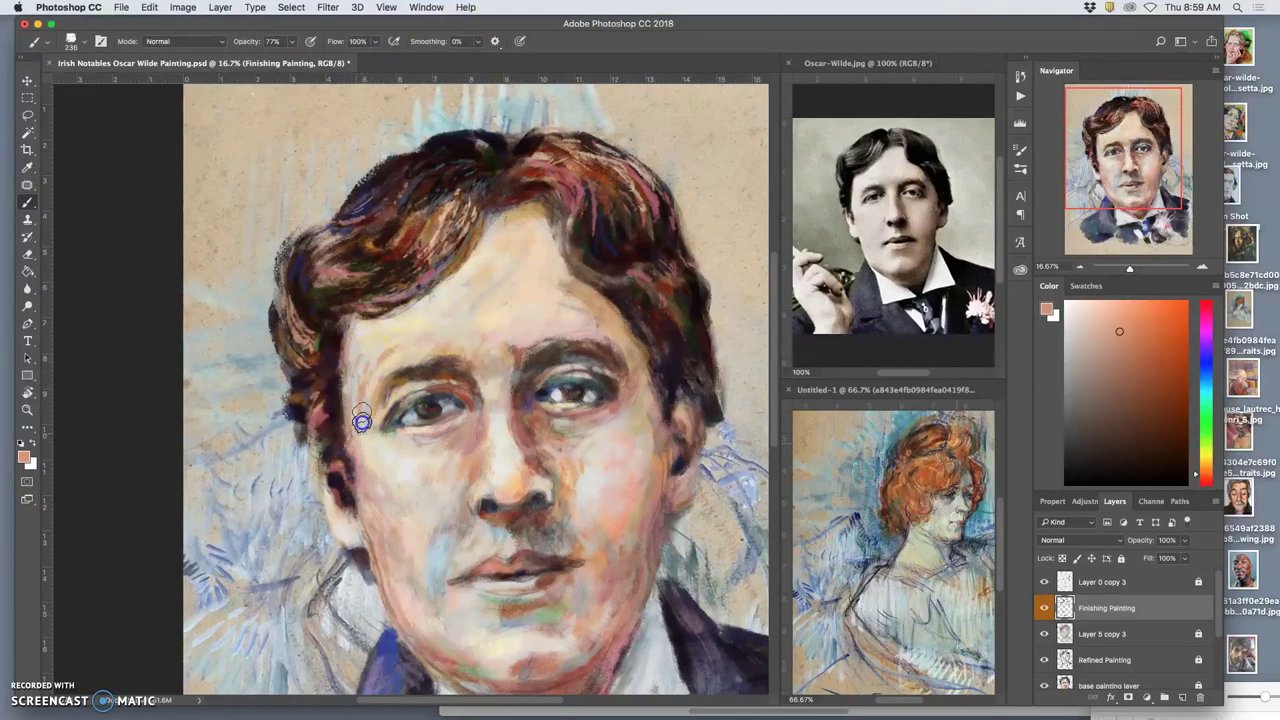
drag(453, 478, 454, 393)
mouse_move(405, 313)
mouse_down()
mouse_move(403, 297)
mouse_move(383, 333)
mouse_up()
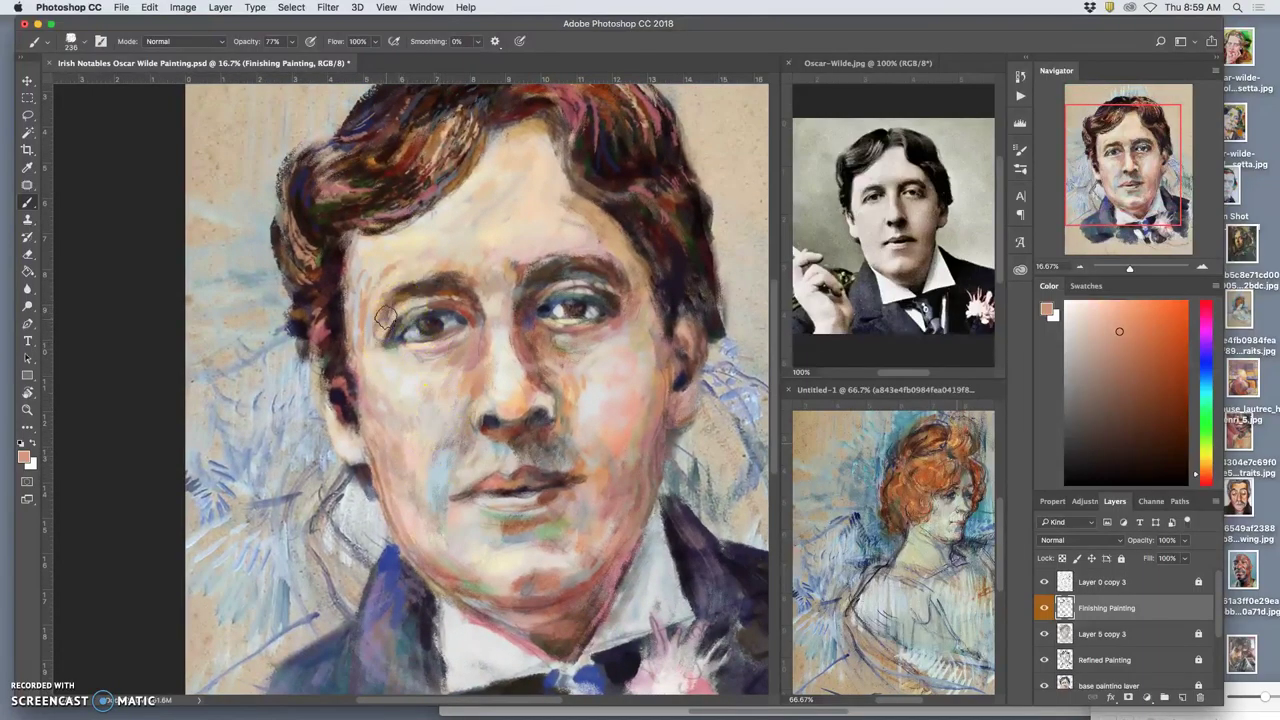
- Refine both cheeks with cream sampled from the forehead and greyish pink and peach sampled from the right-hand cheek
alt+click(479, 230)
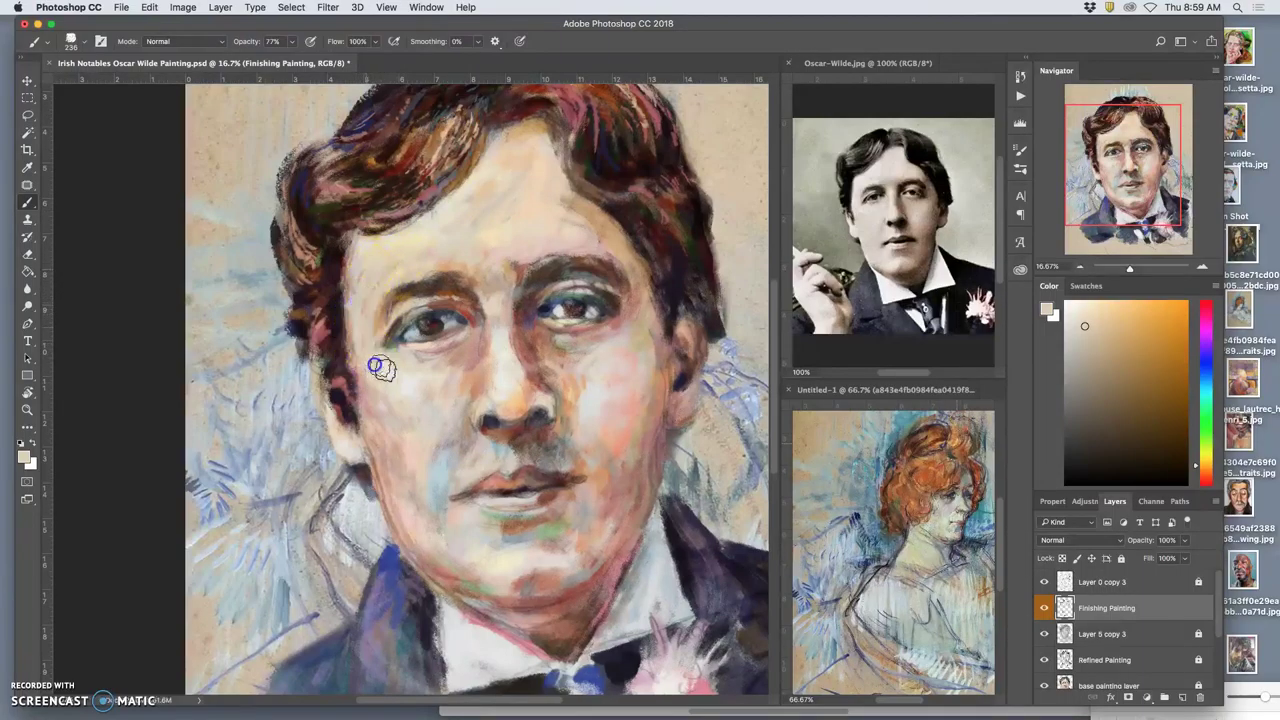
alt+click(624, 404)
alt+click(652, 350)
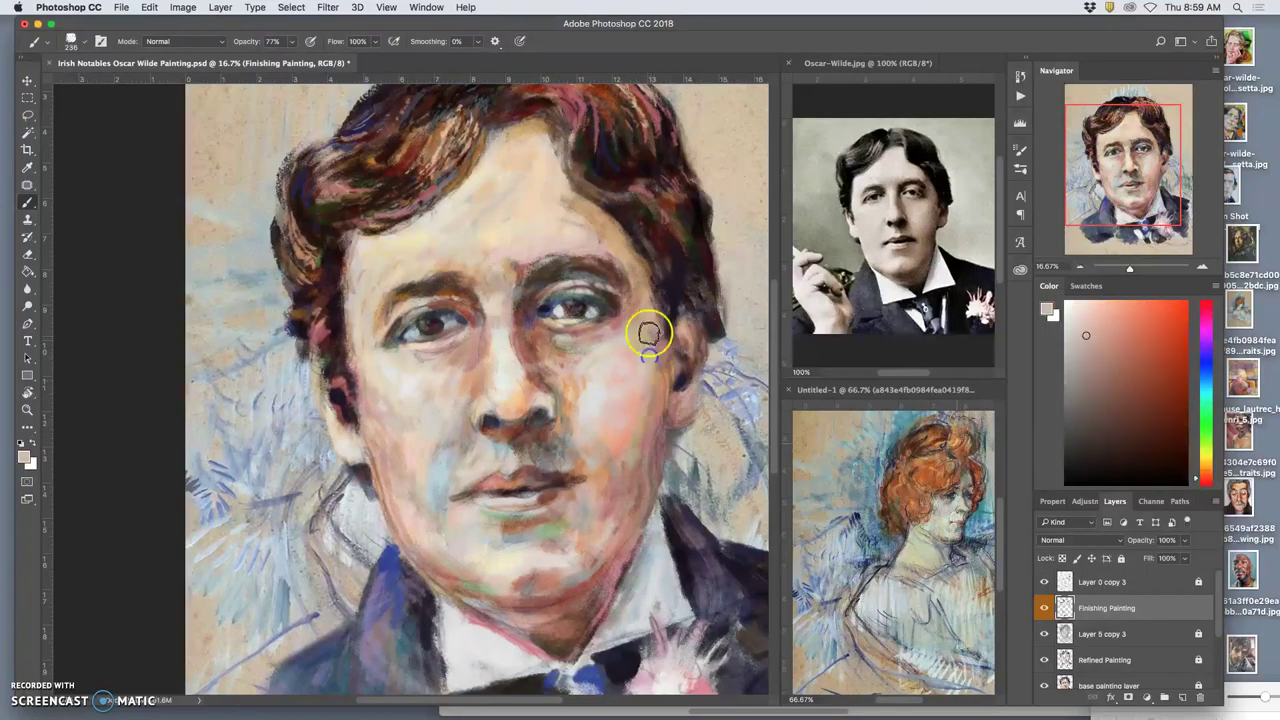
alt+click(606, 421)
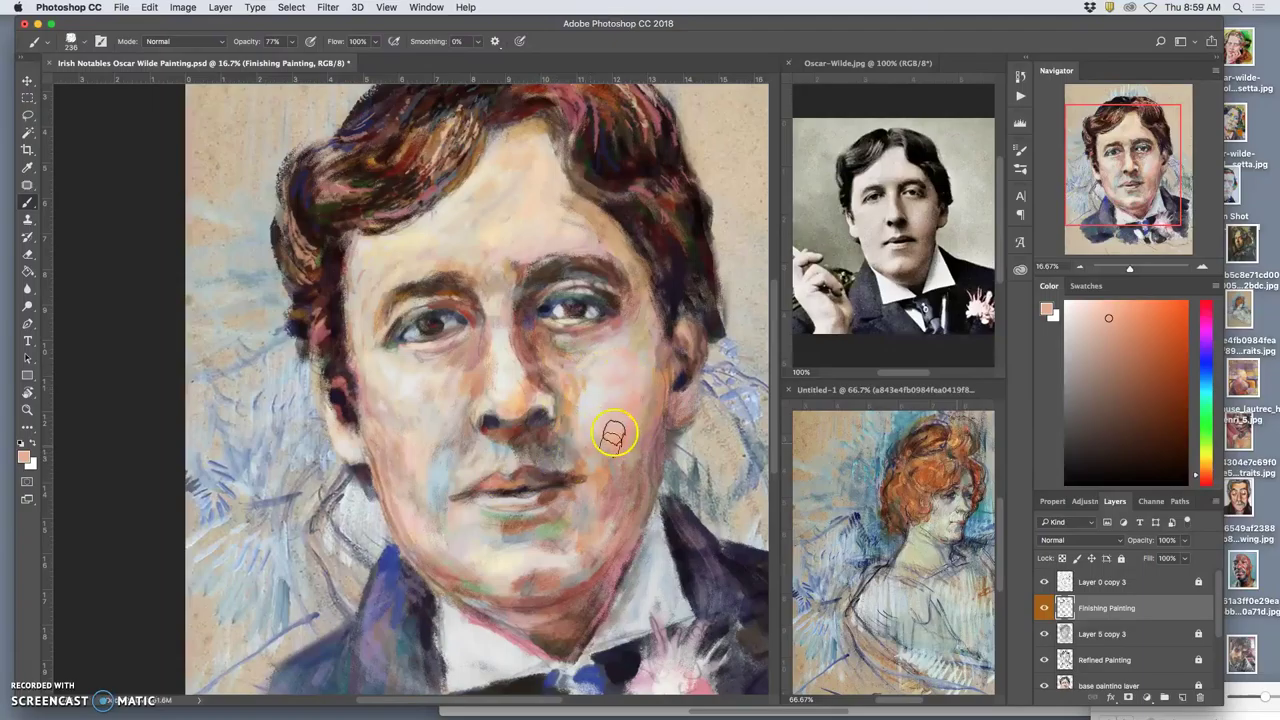
click(380, 425)
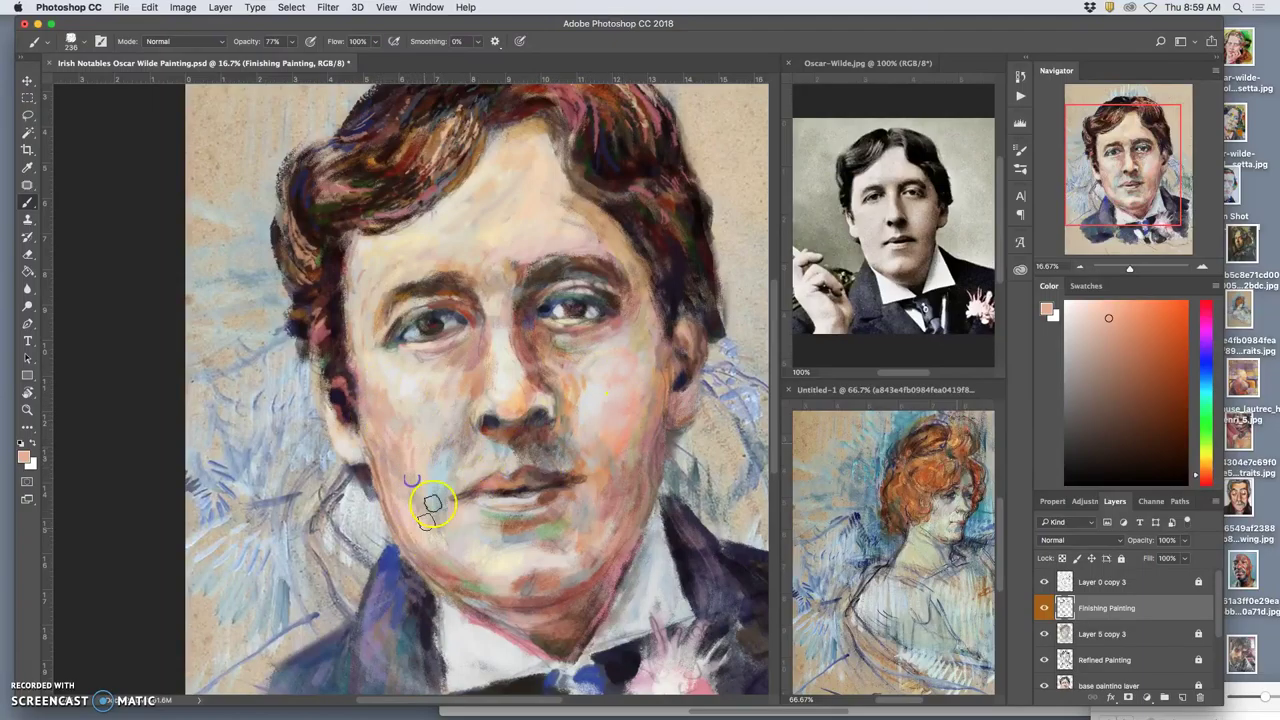
- Stroke olive sampled from the chin onto the left-hand cheek and blend it with beige and cream sampled nearby
alt+click(566, 524)
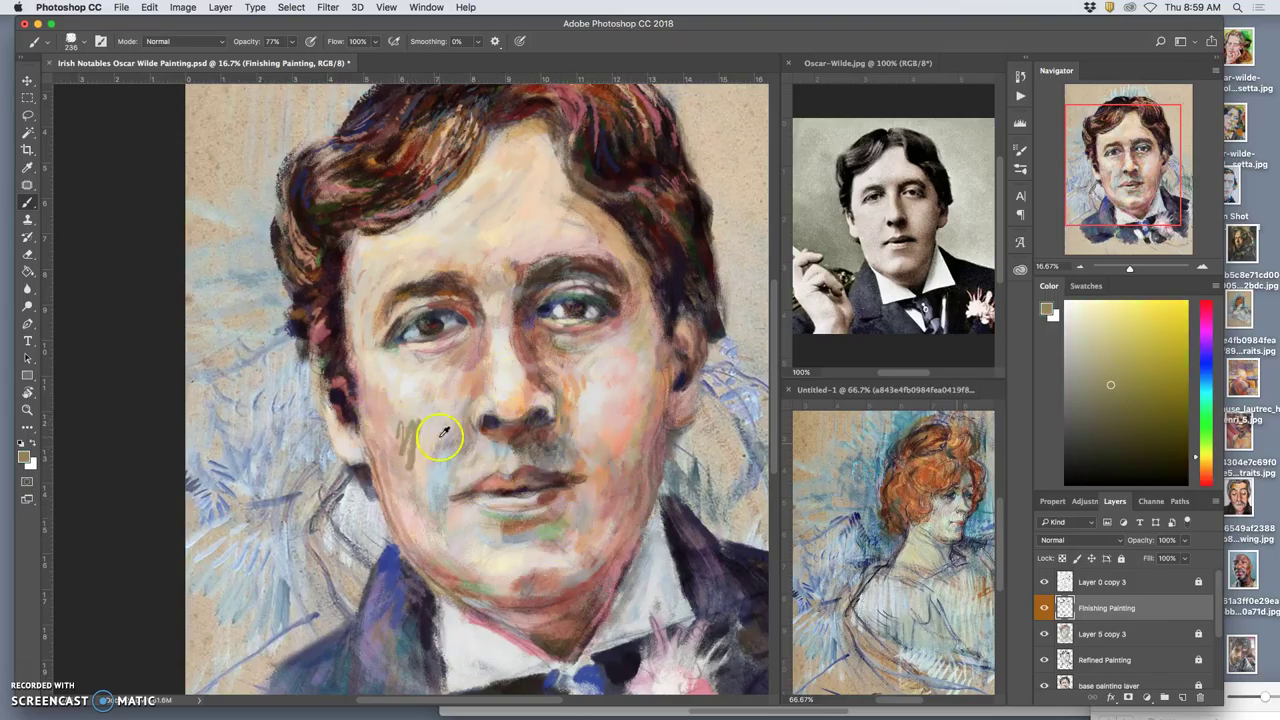
alt+click(441, 435)
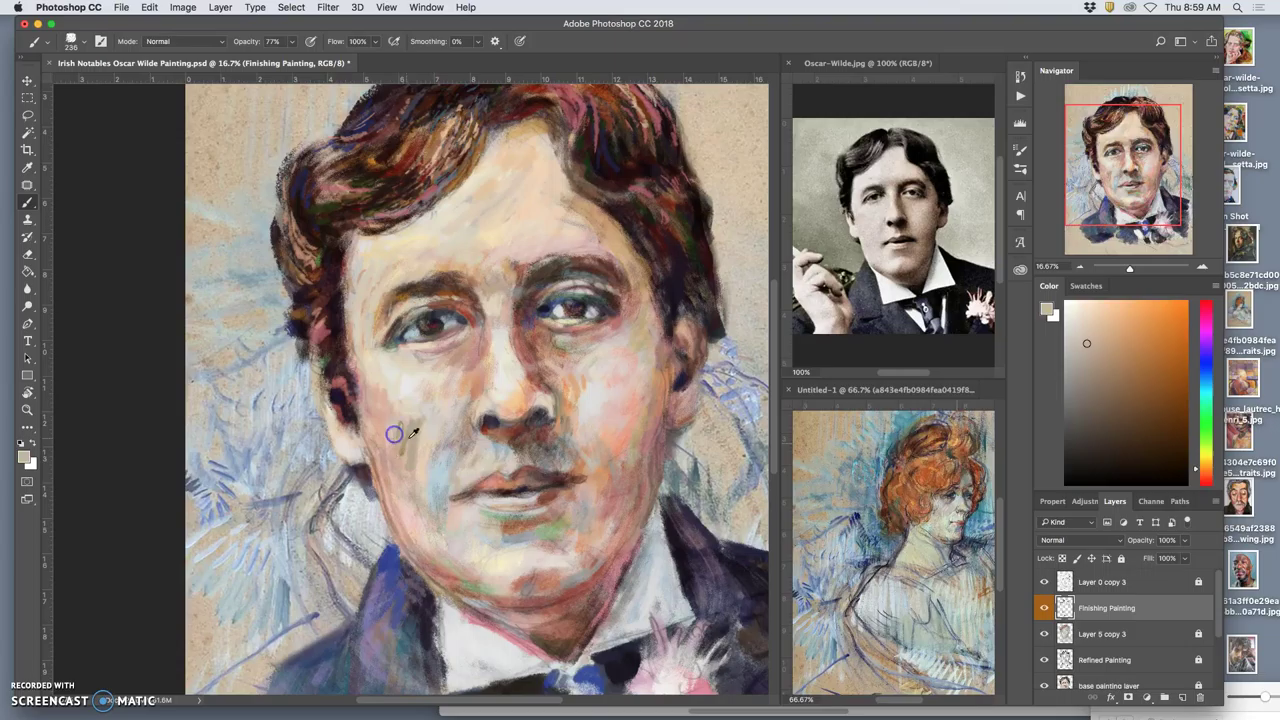
alt+click(399, 424)
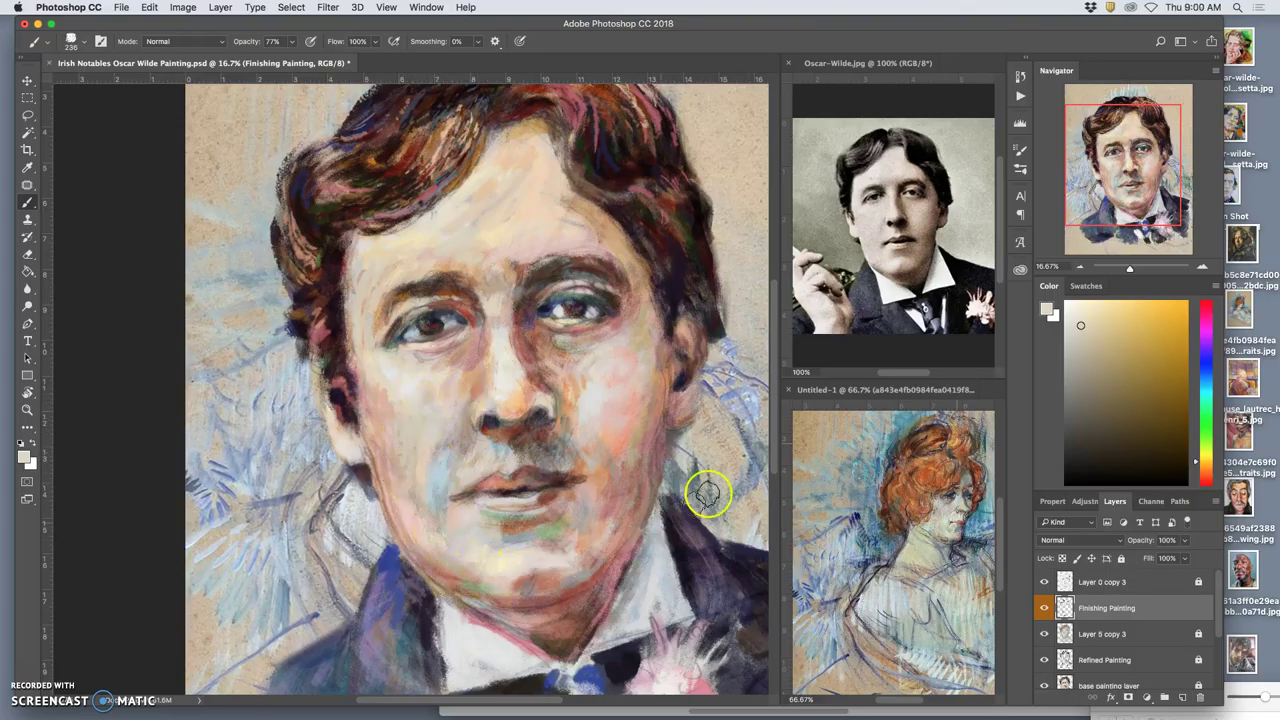
- Compare the portrait with and without the Finishing Painting layer, both close up and with the whole canvas in view
click(1047, 609)
click(1047, 609)
click(1048, 609)
click(1048, 609)
click(1045, 608)
click(1045, 608)
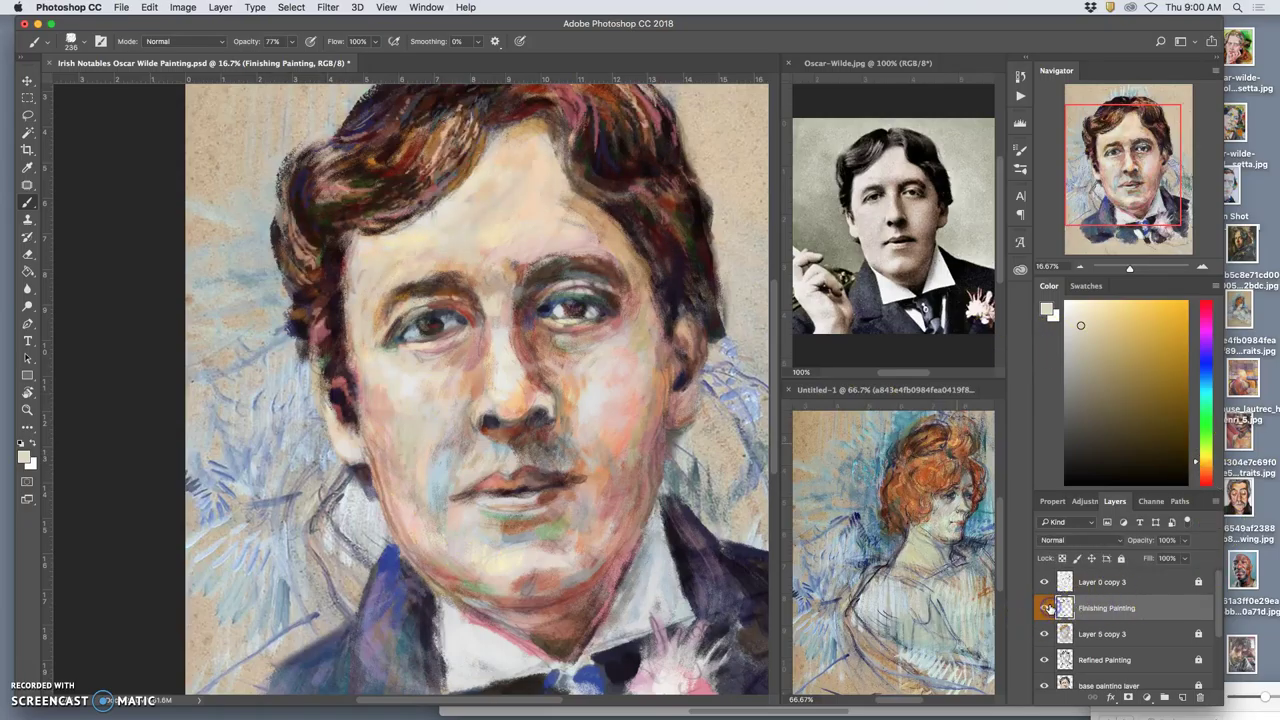
key(super+minus)
click(1045, 609)
click(1045, 608)
click(1045, 608)
click(1045, 608)
click(1045, 608)
click(1045, 608)
click(1045, 608)
click(1045, 608)
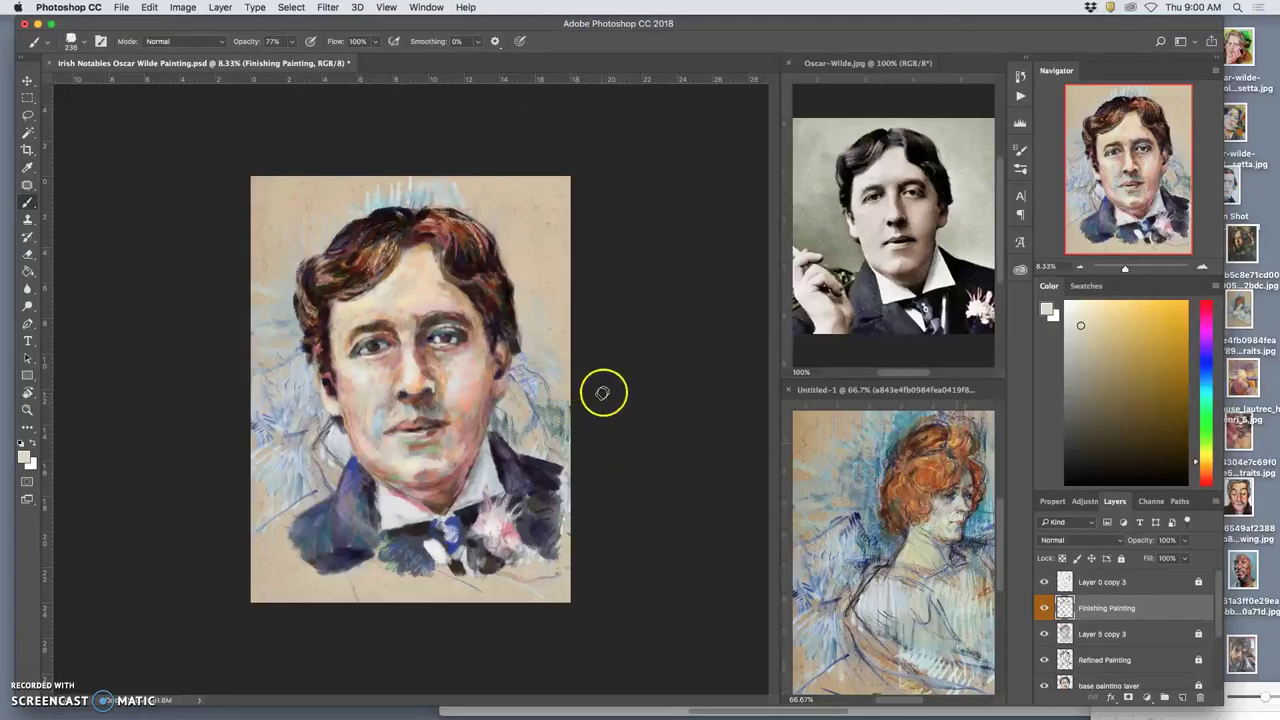
- Try a reduced opacity on the Finishing Painting layer and return it to 100%
key(super+equal)
click(1184, 541)
drag(1182, 555, 1180, 557)
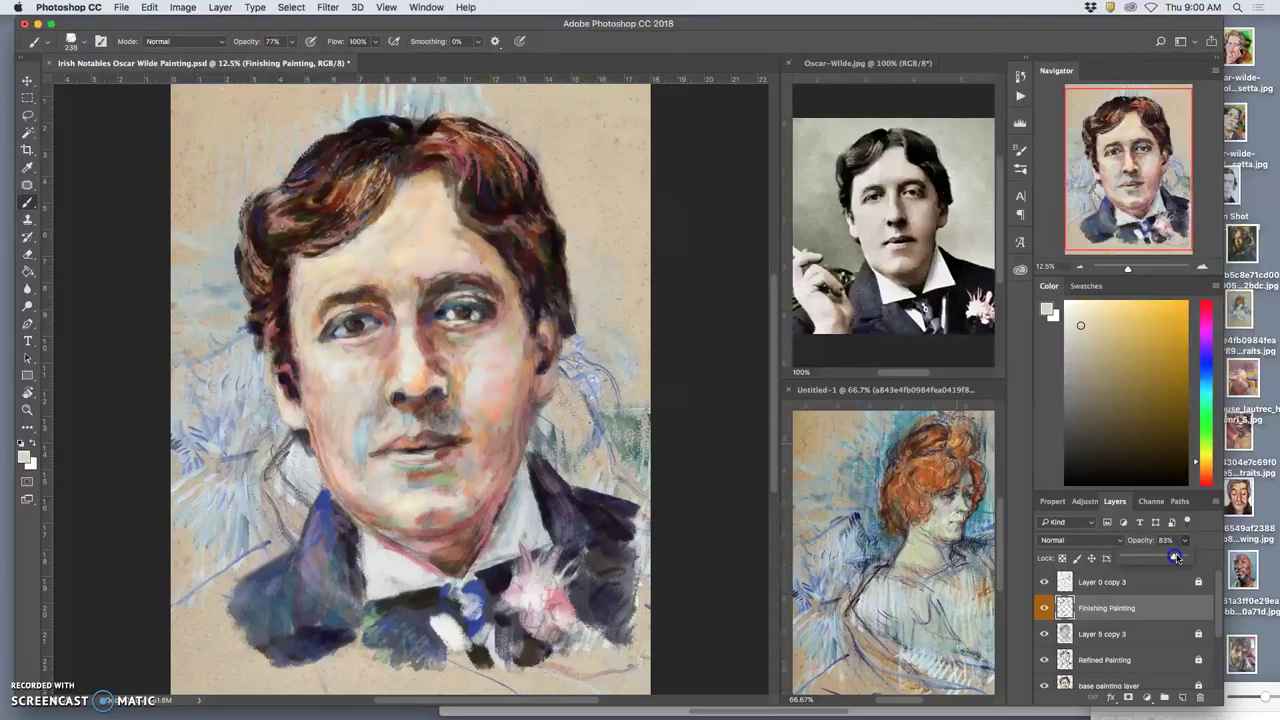
click(1202, 554)
click(1187, 541)
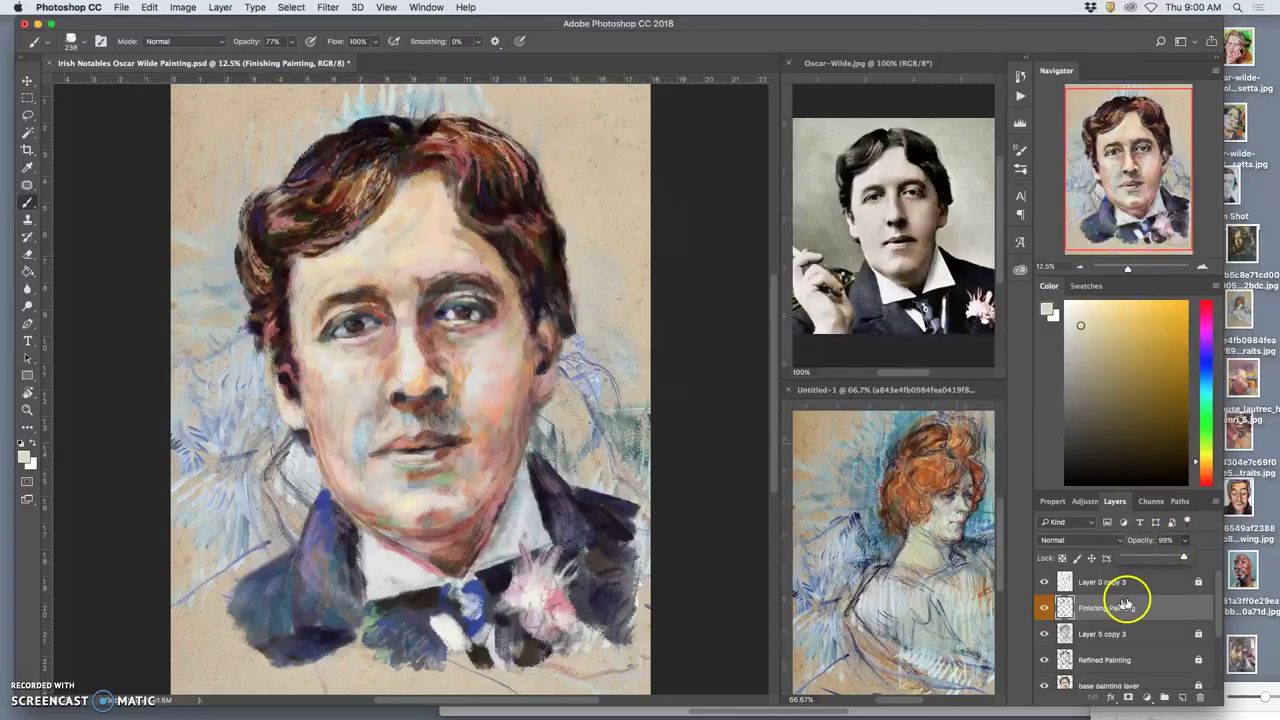
click(1189, 557)
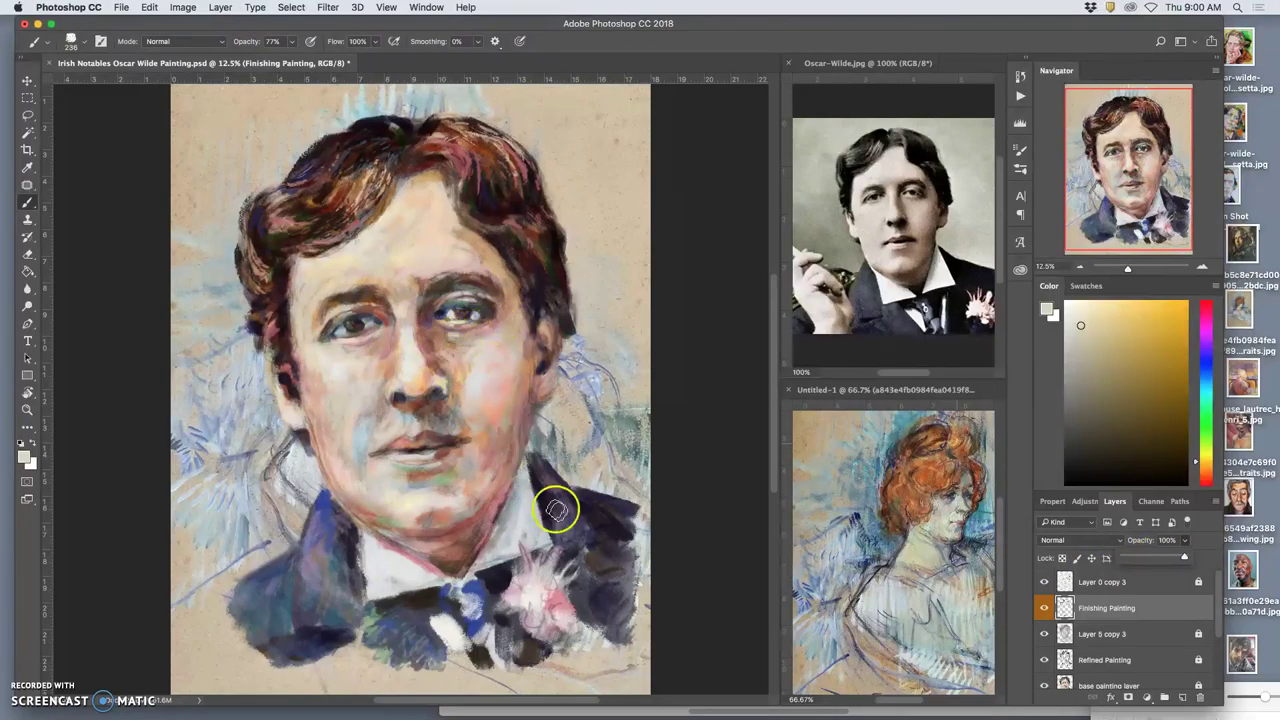
- Paint teal strokes sampled from the red-haired woman reference through the right-hand hair, above and beside the ear
alt+click(971, 520)
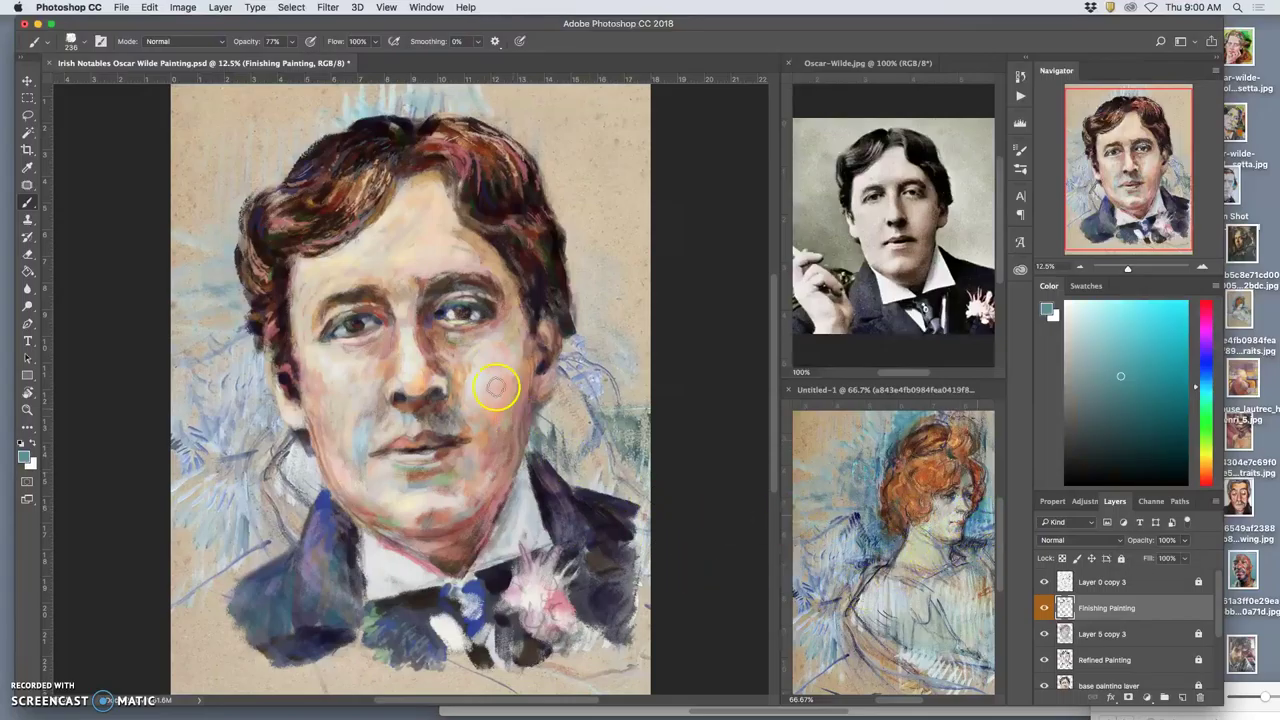
mouse_move(481, 317)
mouse_down()
mouse_move(544, 352)
mouse_move(523, 415)
mouse_move(532, 345)
mouse_move(528, 363)
mouse_move(568, 307)
mouse_move(545, 317)
mouse_up()
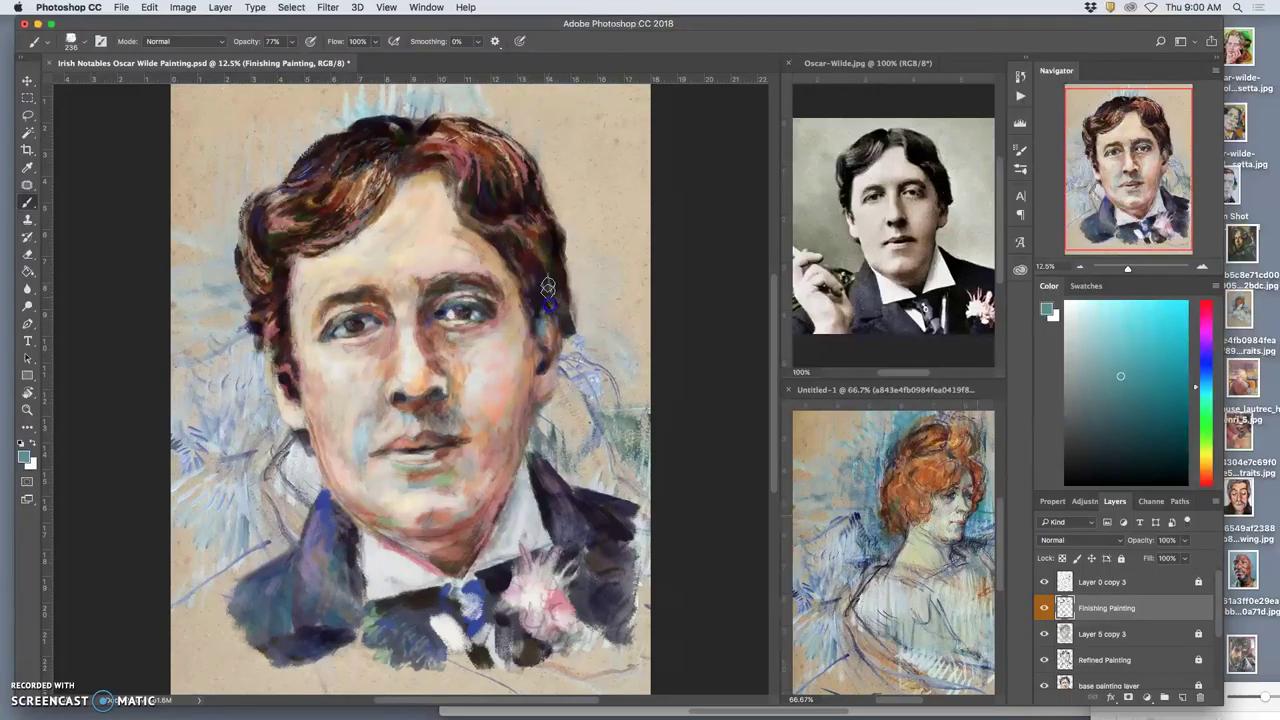
drag(531, 230, 537, 227)
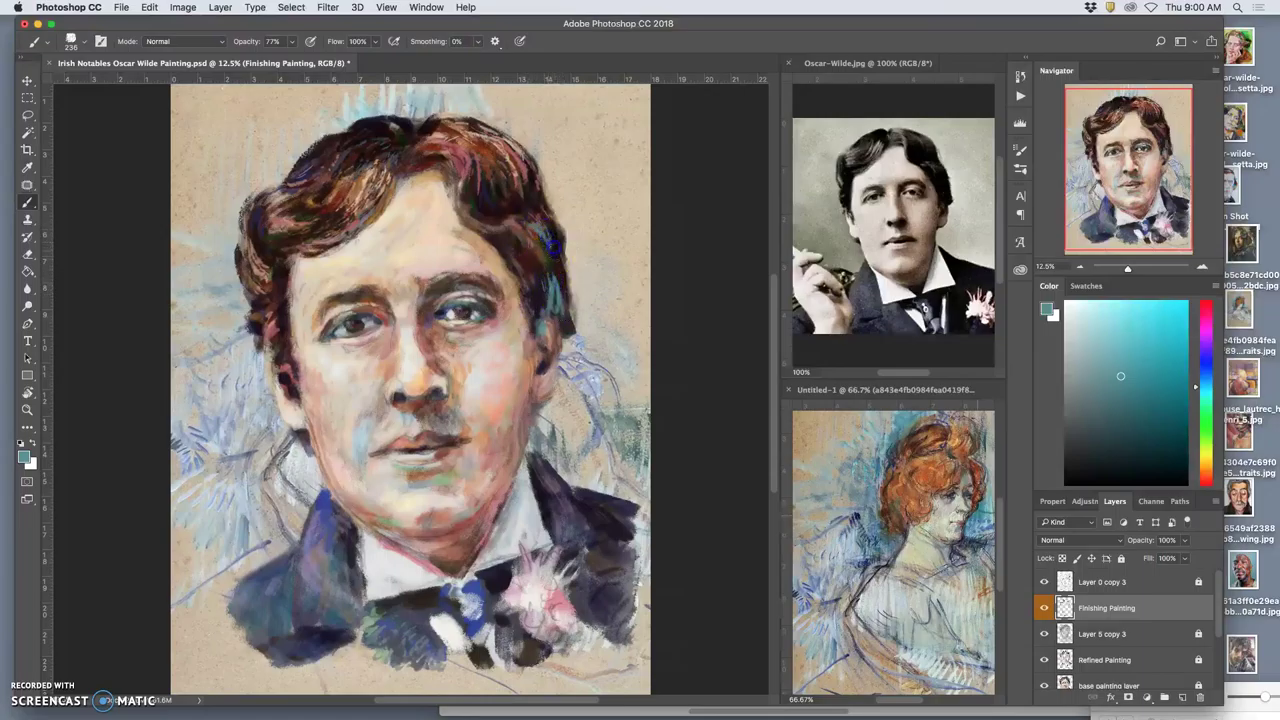
- Tone down the teal strokes in the right-hand hair with a dark colour sampled from the jacket
alt+click(590, 509)
mouse_move(520, 294)
mouse_down()
mouse_move(543, 273)
mouse_move(549, 289)
mouse_up()
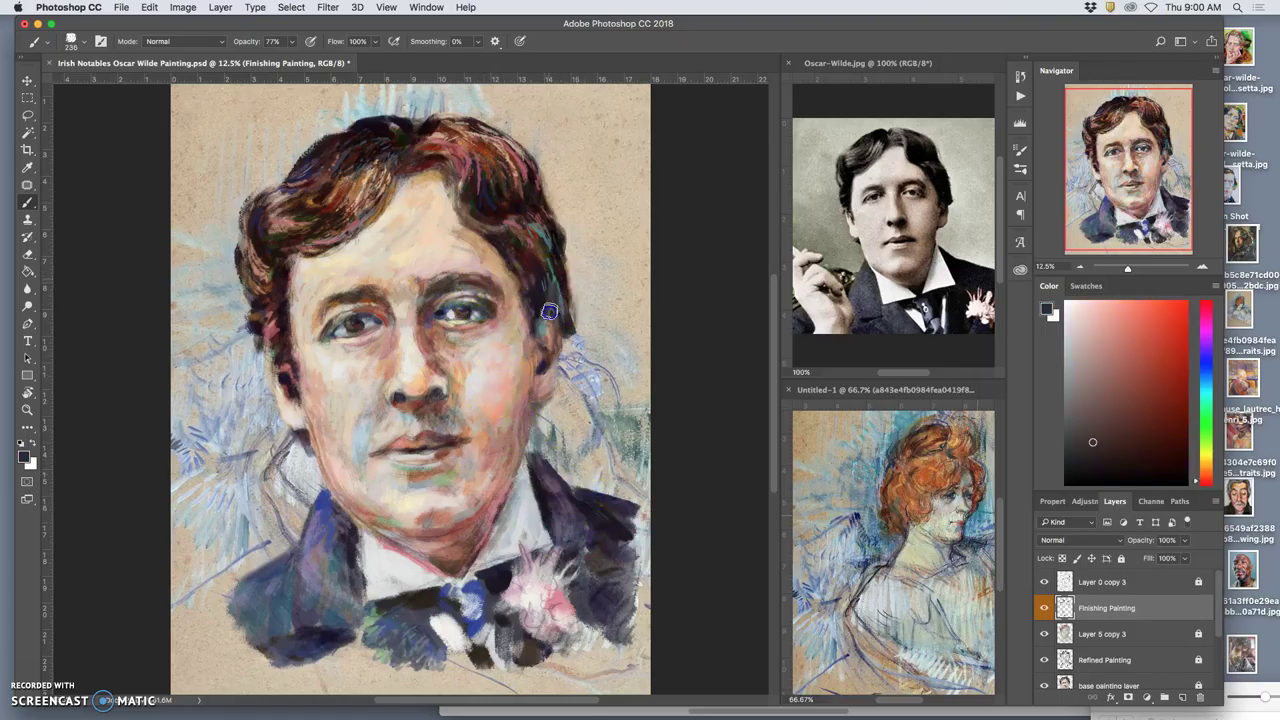
drag(548, 263, 545, 249)
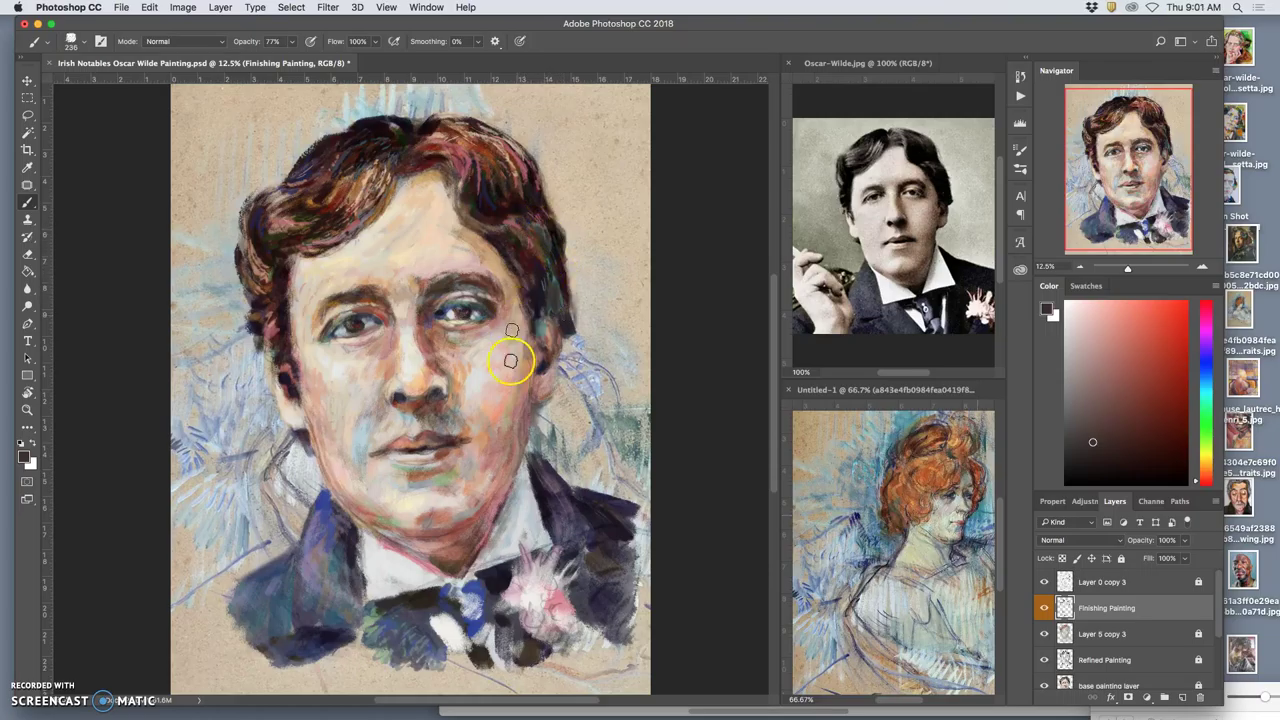
- Layer light green, blue, dark green and muted pink strokes, sampled from the portrait, into the outer right-hand hair
alt+click(368, 616)
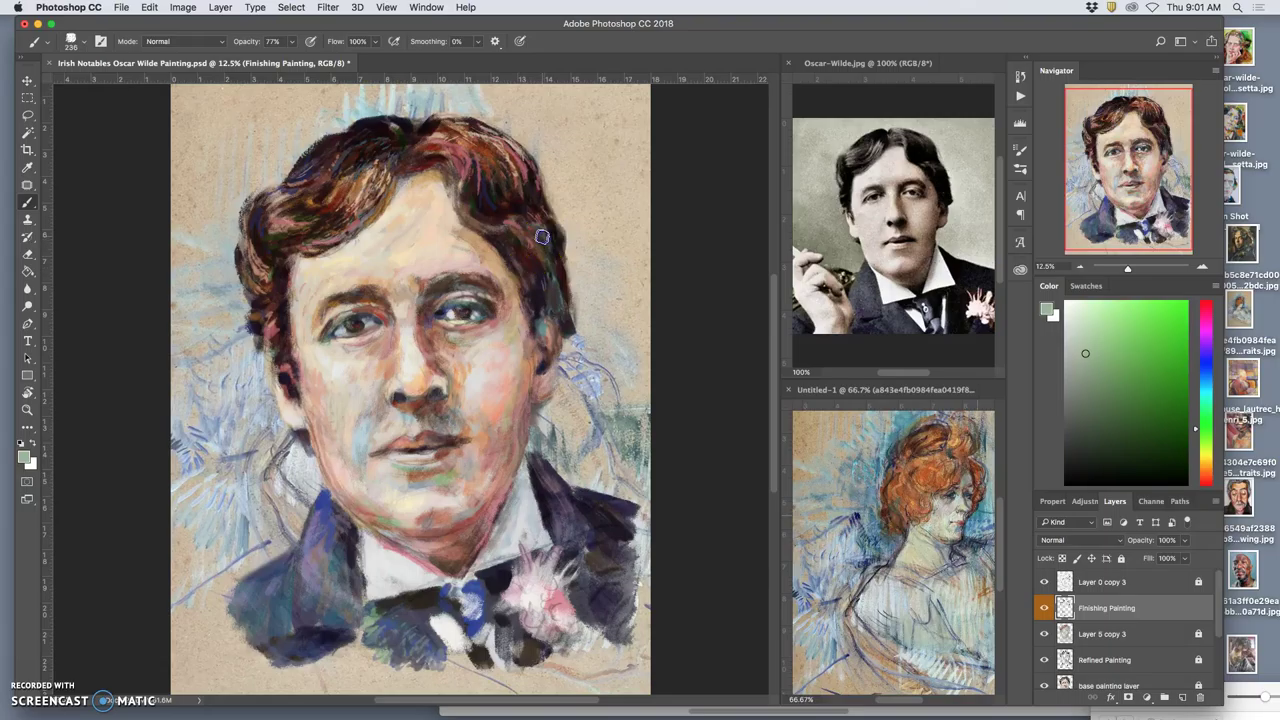
alt+click(474, 590)
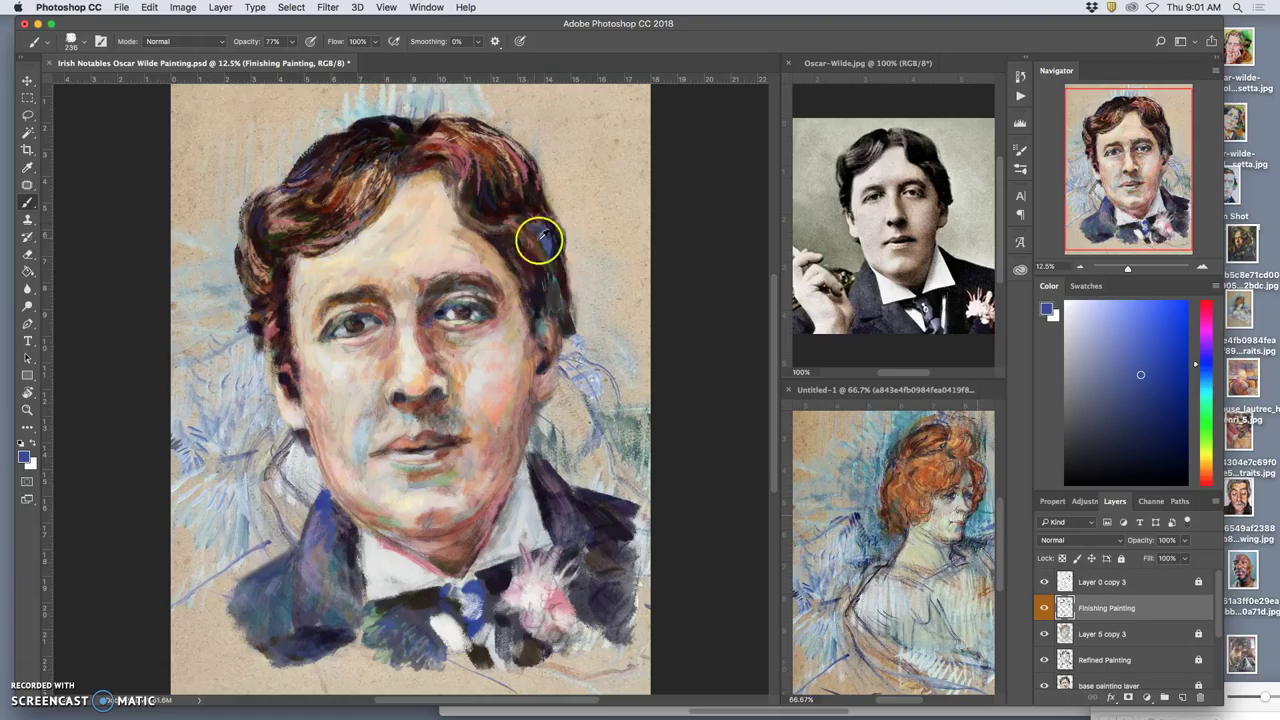
alt+click(548, 264)
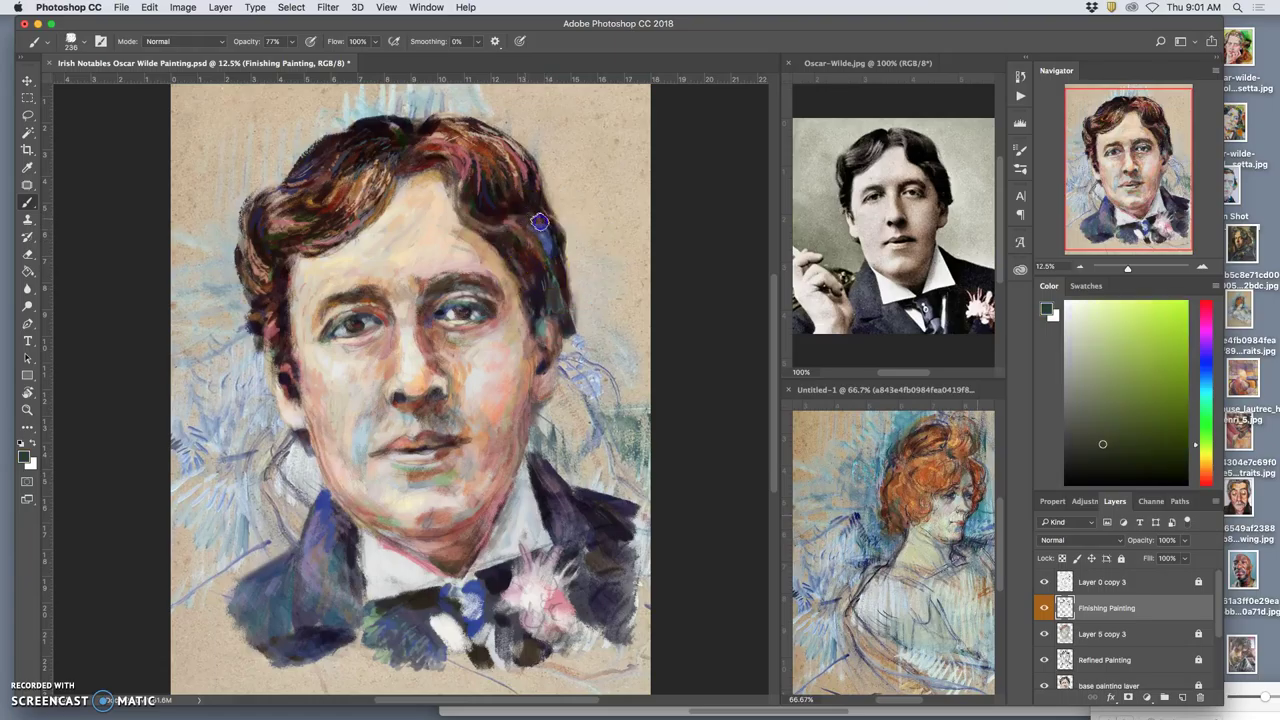
alt+click(514, 186)
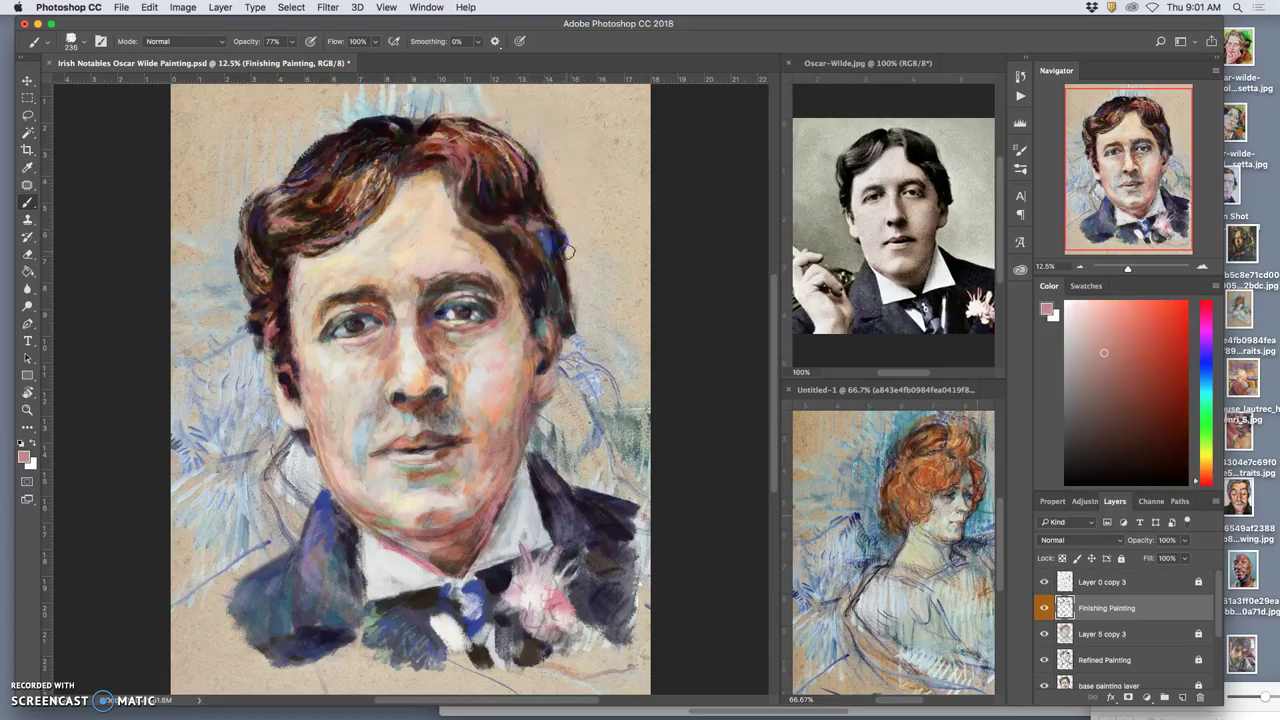
- Examine the right-hand hair up close, comparing it with the Finishing Painting layer hidden and shown
key(super+equal)
key(super+equal)
key(super+equal)
drag(633, 264, 460, 449)
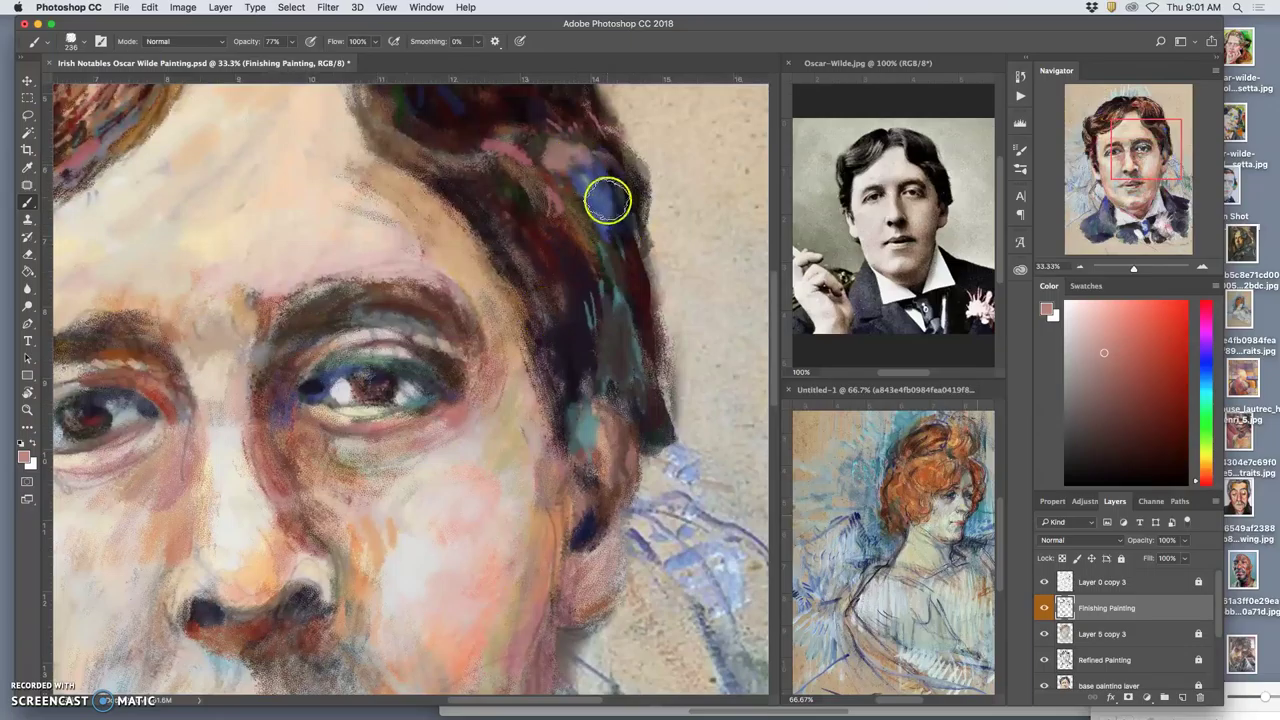
key(super+equal)
drag(677, 223, 551, 307)
mouse_move(565, 240)
mouse_down()
mouse_move(571, 214)
mouse_move(591, 314)
mouse_move(580, 357)
mouse_up()
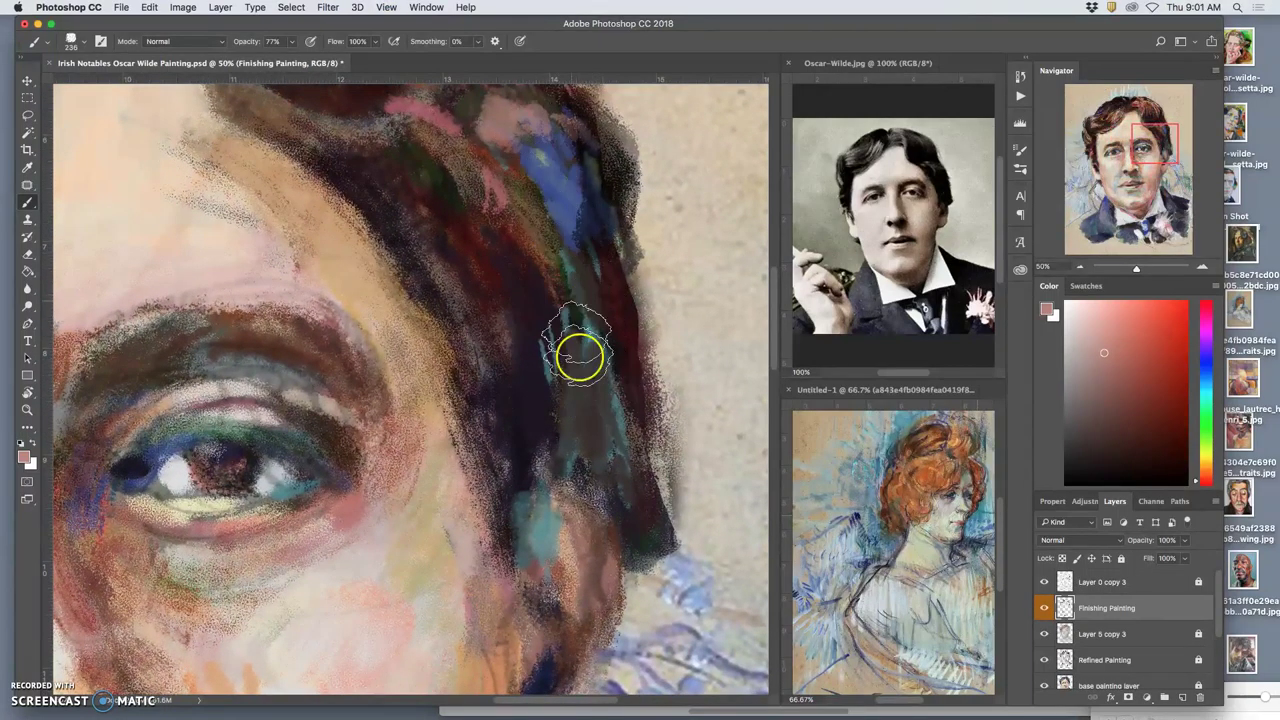
click(1043, 608)
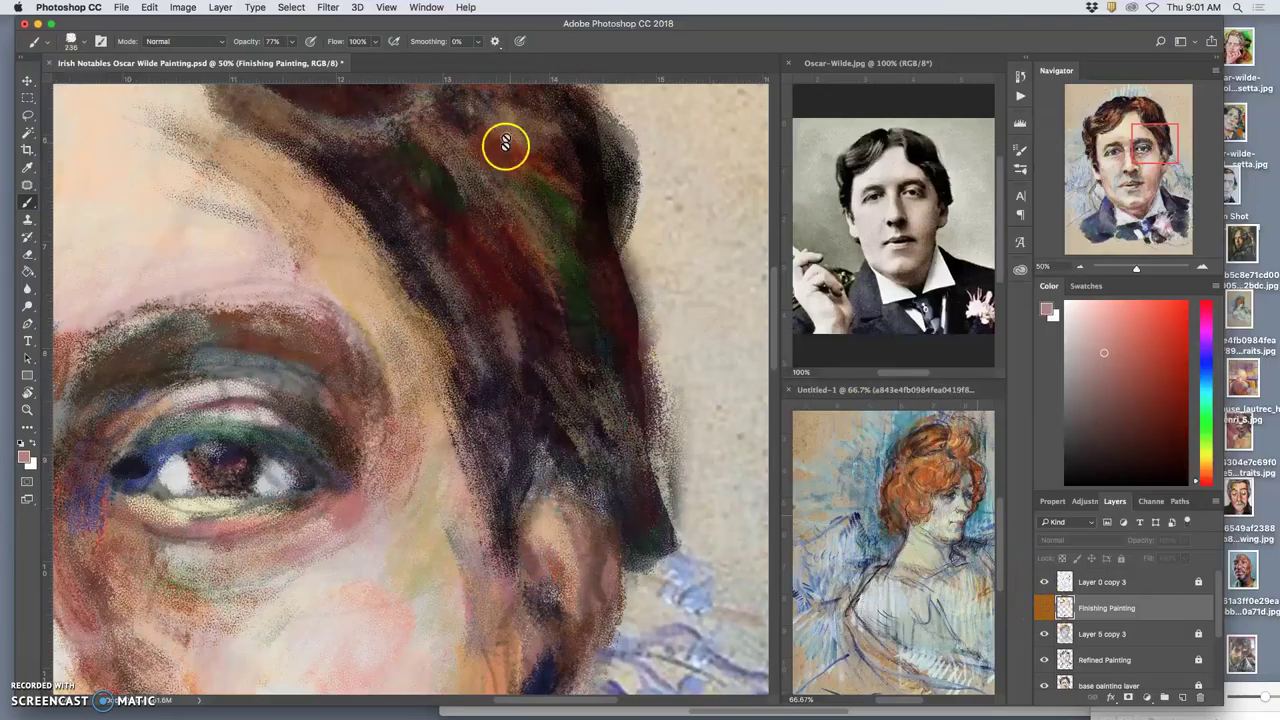
click(1043, 608)
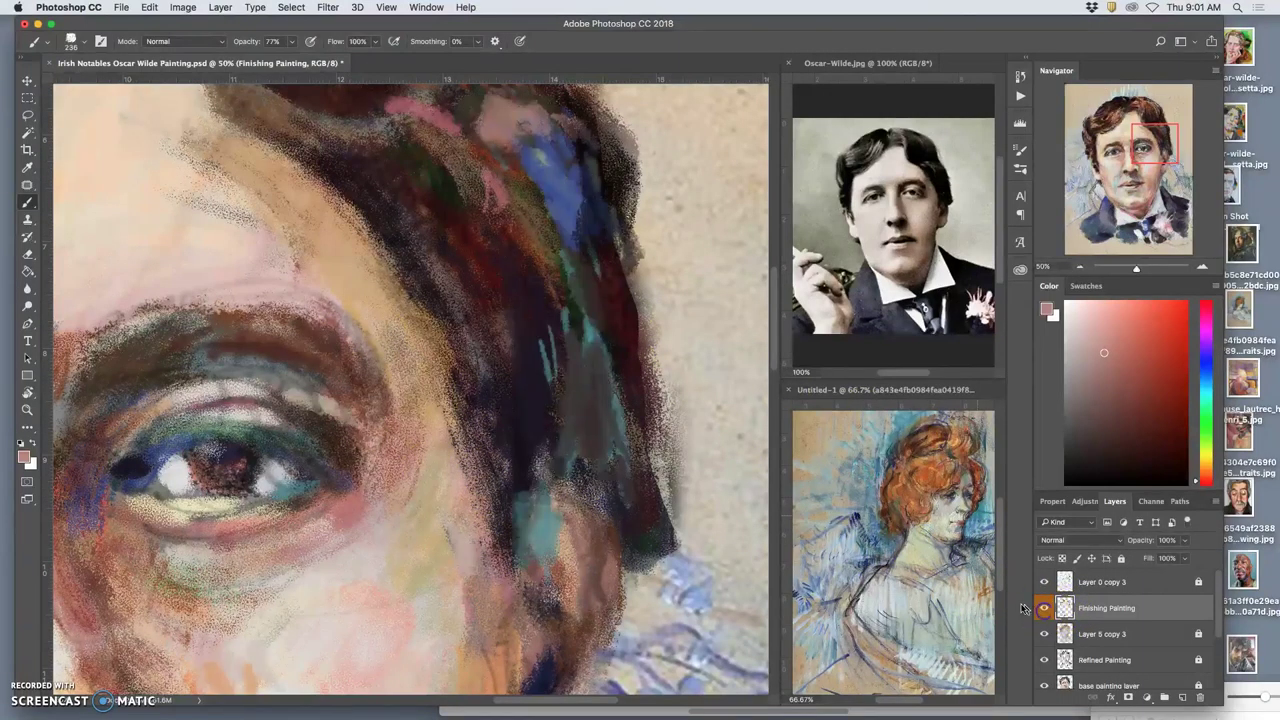
- Examine the whole head and the left-hand hair strokes to judge how the layered colours read near and far
key(super+minus)
key(super+minus)
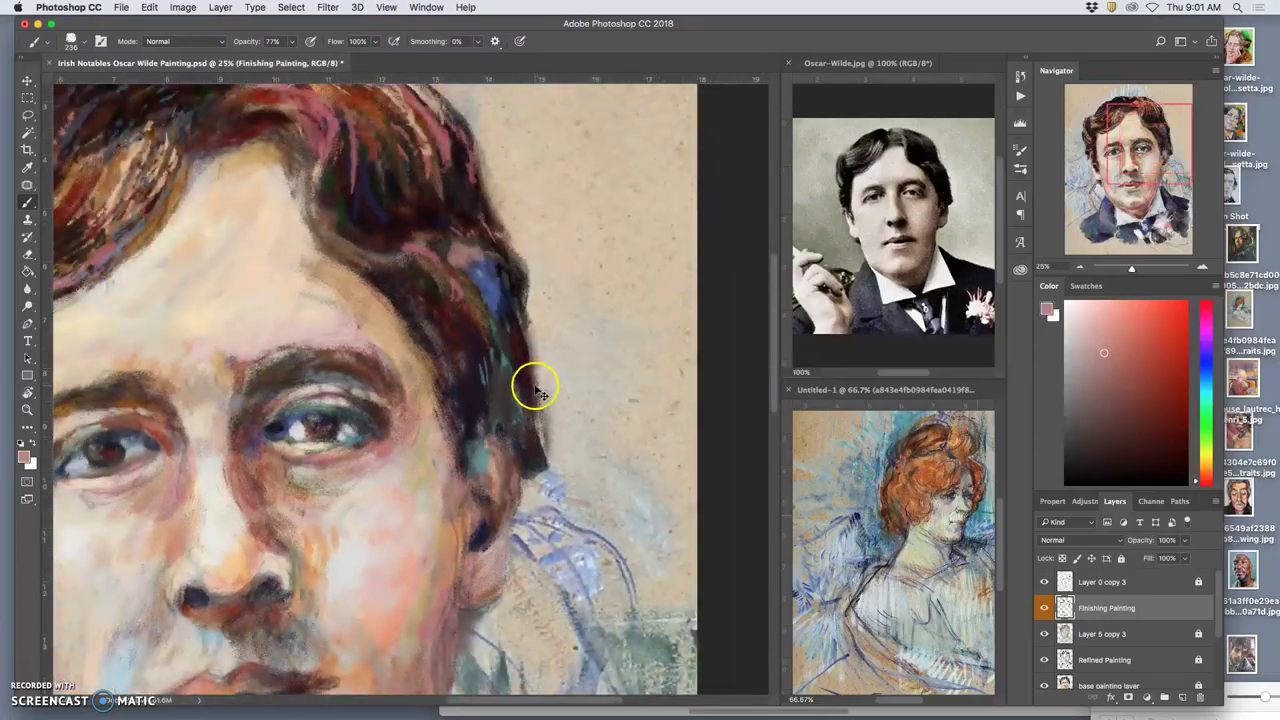
key(super+minus)
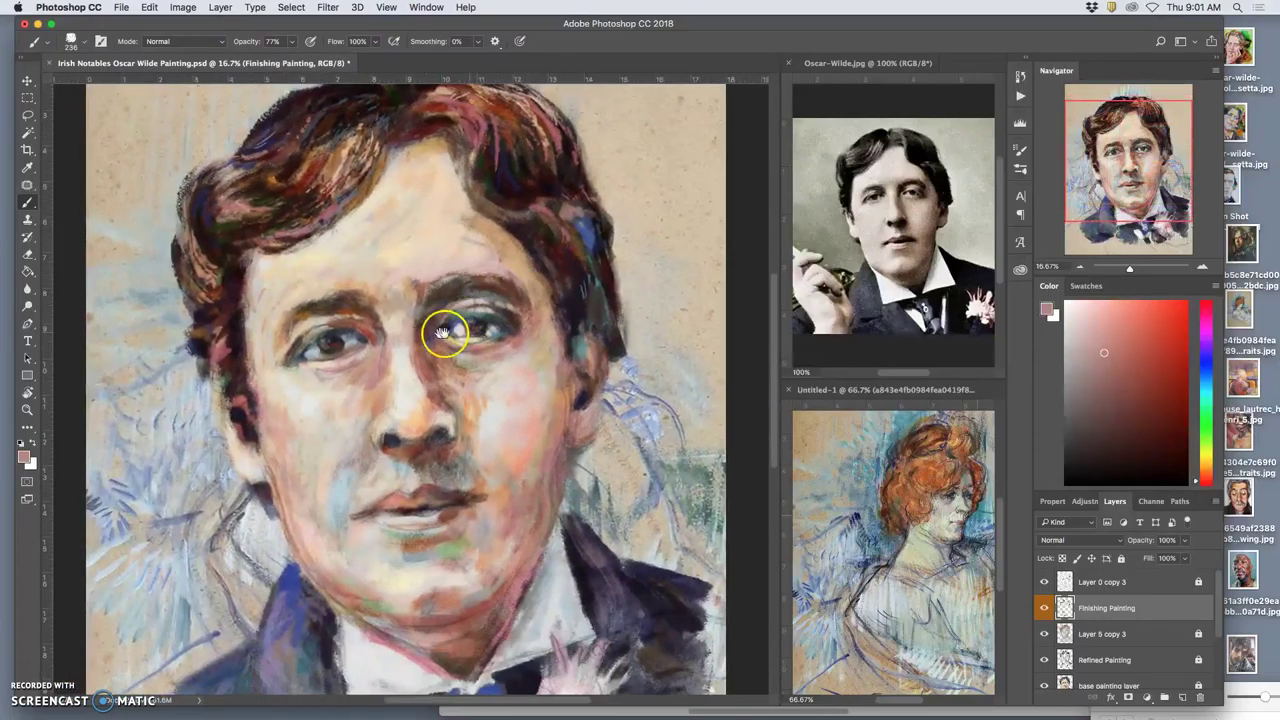
key(super+plus)
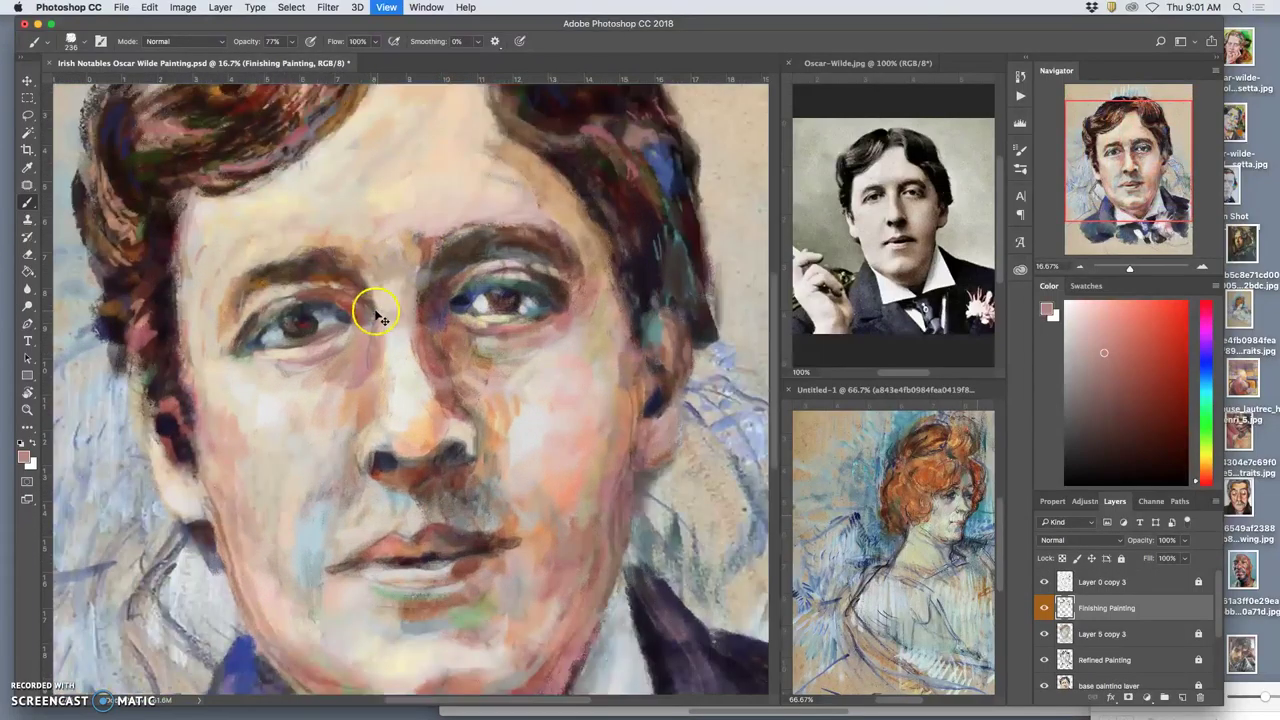
key(super+plus)
key(super+plus)
drag(317, 262, 632, 503)
mouse_move(340, 145)
mouse_down()
mouse_move(518, 310)
mouse_move(468, 394)
mouse_up()
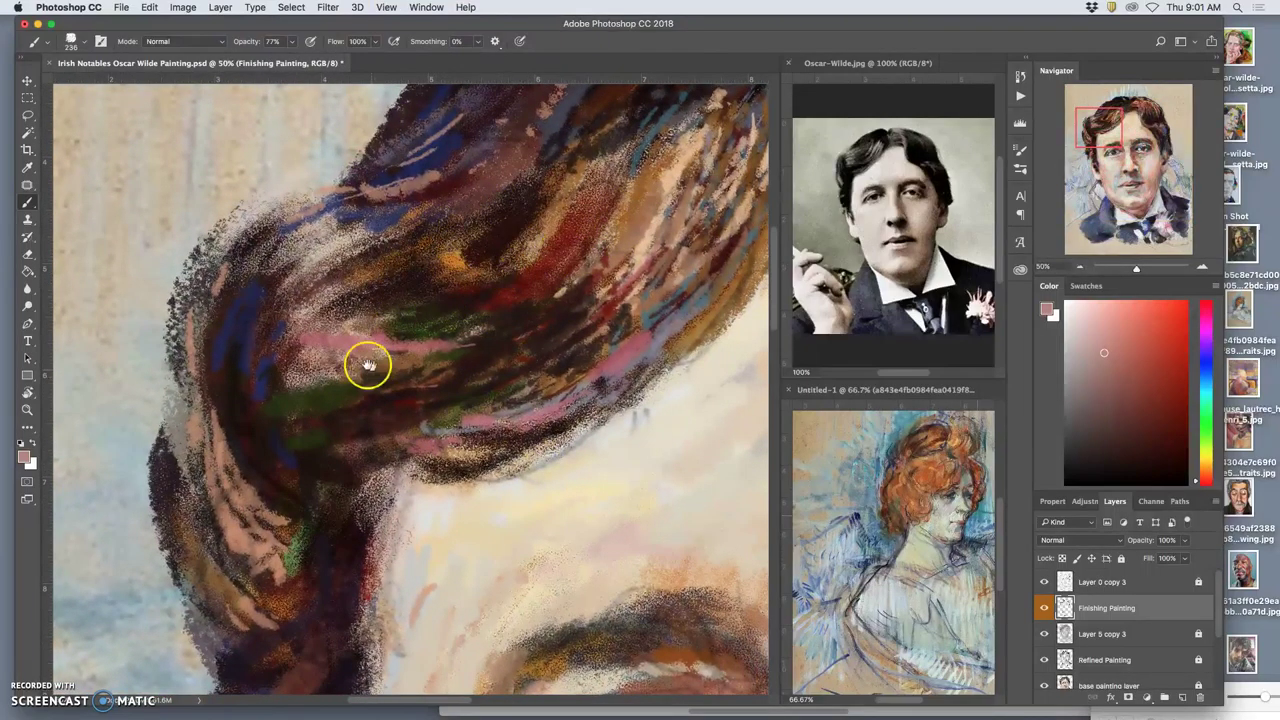
key(super+minus)
key(super+minus)
key(super+minus)
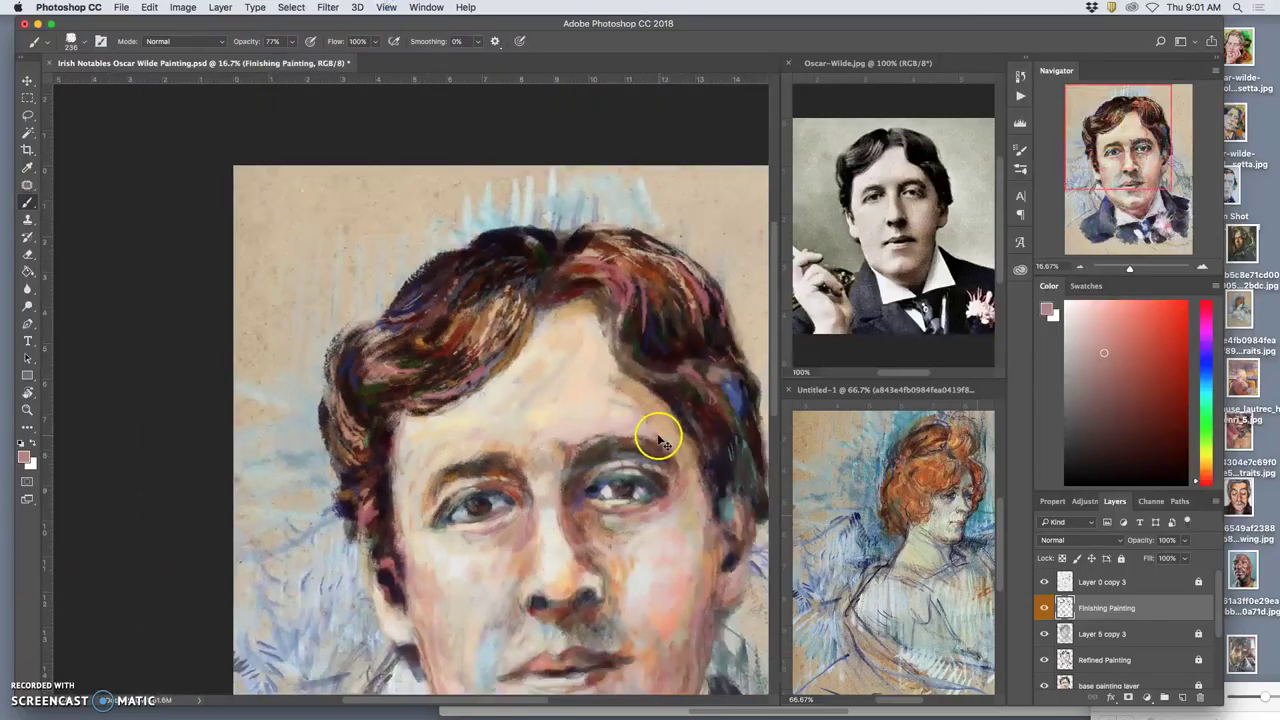
mouse_move(609, 468)
mouse_down()
mouse_move(600, 360)
mouse_move(506, 326)
mouse_up()
- Touch up the outer left-hand hair and accent the left-hand eye with dark navy from the hair and muted blue from the jacket
mouse_move(243, 283)
mouse_down()
mouse_move(209, 276)
mouse_move(306, 270)
mouse_move(235, 243)
mouse_move(267, 298)
mouse_move(241, 269)
mouse_up()
alt+click(627, 270)
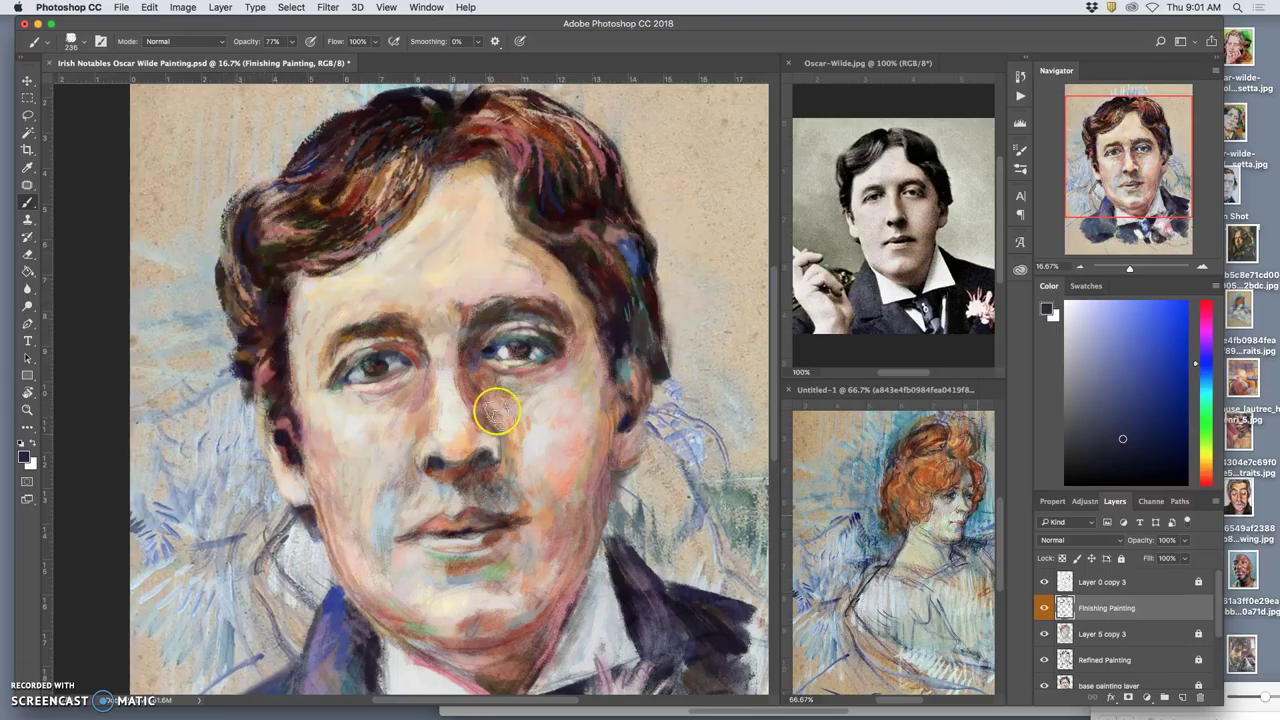
drag(410, 353, 419, 358)
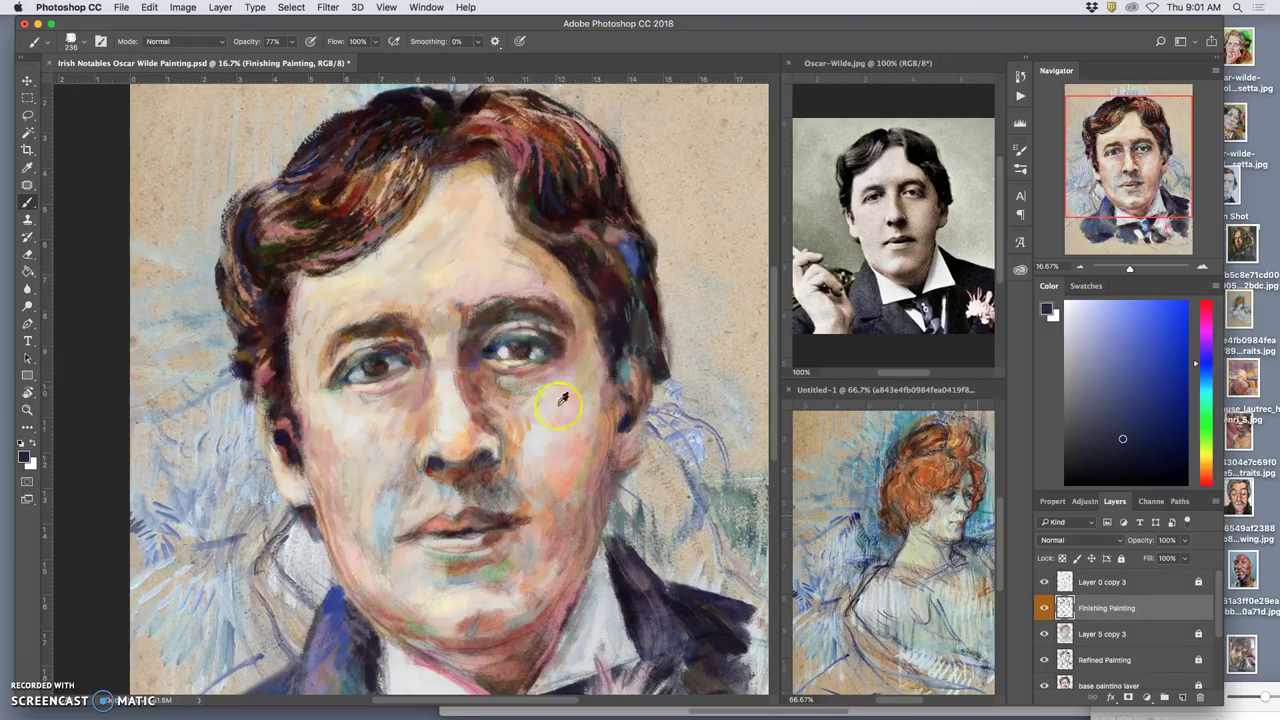
alt+click(349, 677)
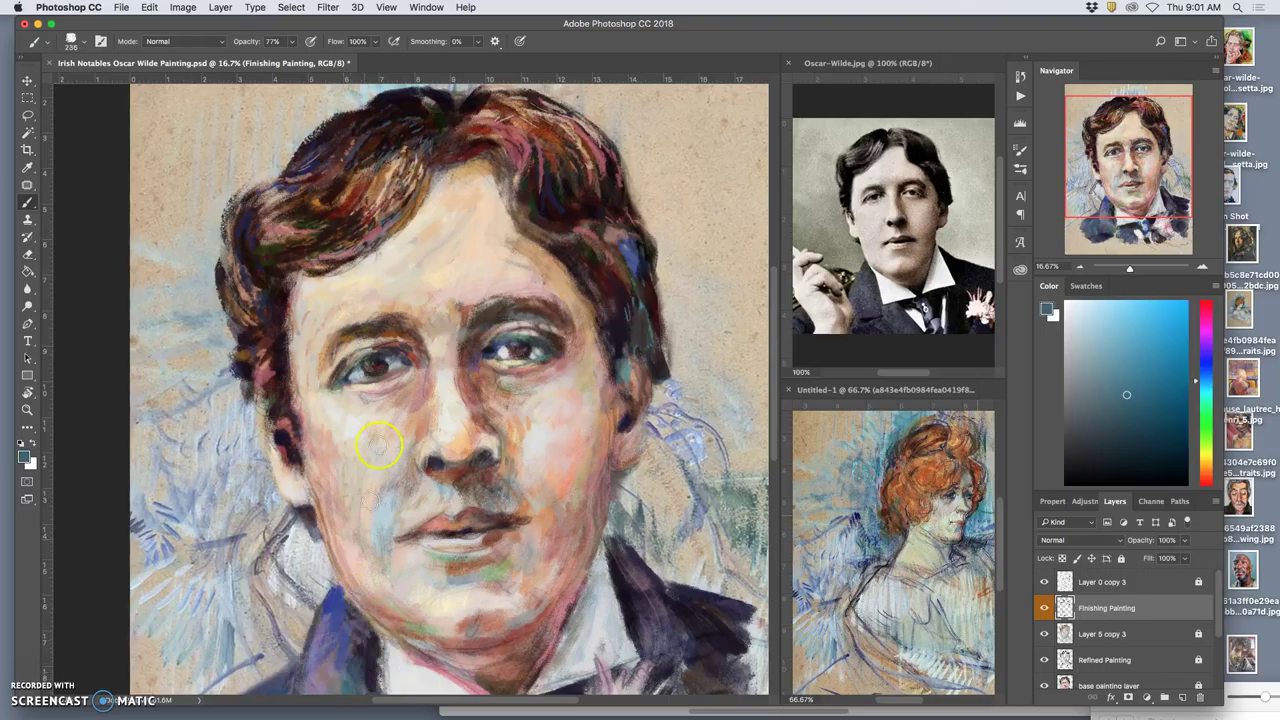
drag(395, 352, 371, 348)
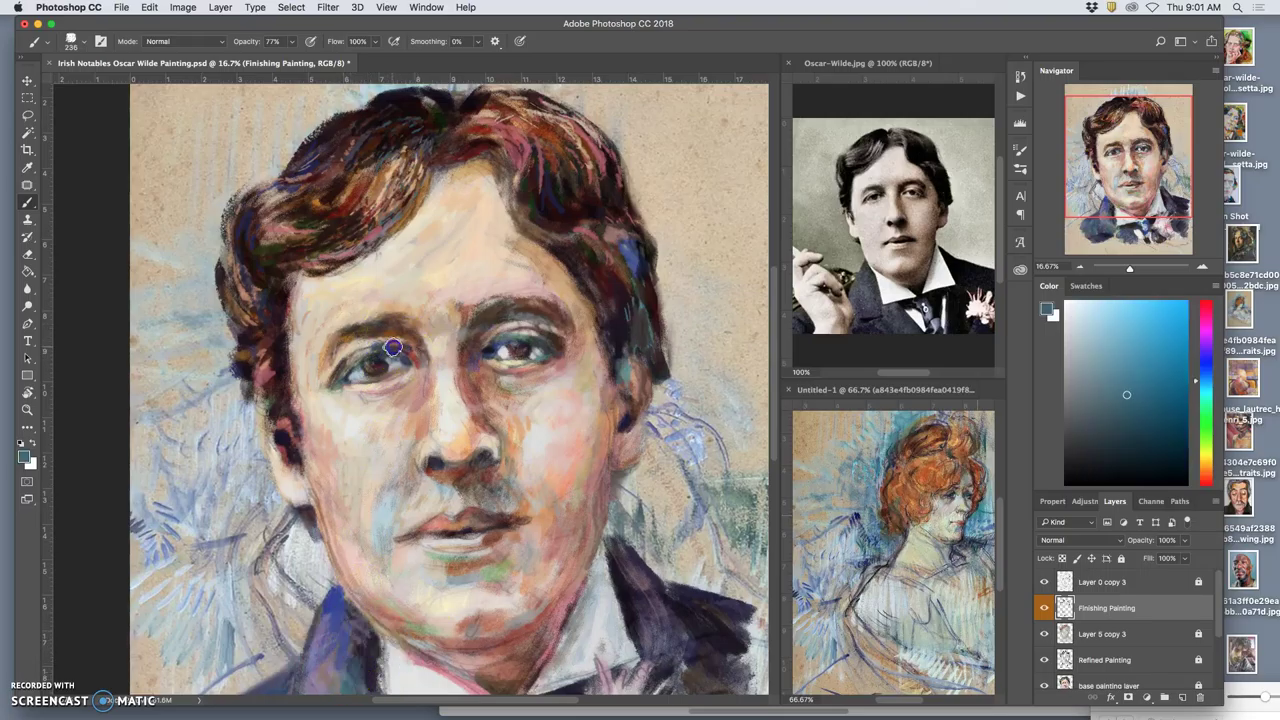
- Work muted blue strokes into the right-hand side of the face, the jaw and the left-hand sideburn
mouse_move(500, 366)
mouse_down()
mouse_move(517, 324)
mouse_move(493, 335)
mouse_move(480, 401)
mouse_move(475, 366)
mouse_move(517, 465)
mouse_move(485, 458)
mouse_move(448, 568)
mouse_move(490, 548)
mouse_move(483, 556)
mouse_move(474, 546)
mouse_move(506, 515)
mouse_move(512, 484)
mouse_move(610, 410)
mouse_move(603, 443)
mouse_move(628, 451)
mouse_move(595, 553)
mouse_up()
mouse_move(573, 610)
mouse_down()
mouse_move(525, 715)
mouse_move(562, 448)
mouse_move(527, 458)
mouse_move(497, 441)
mouse_move(455, 332)
mouse_move(455, 257)
mouse_move(374, 293)
mouse_move(334, 388)
mouse_move(291, 422)
mouse_up()
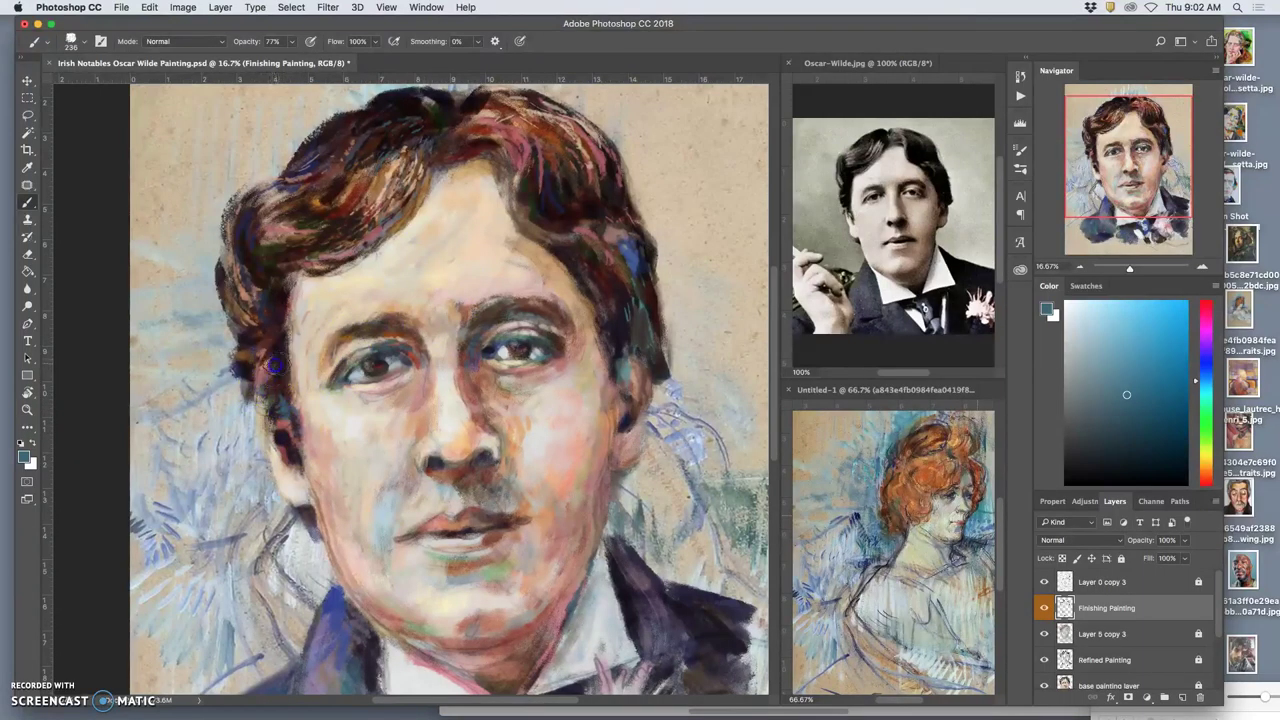
mouse_move(262, 405)
mouse_down()
mouse_move(279, 376)
mouse_move(279, 452)
mouse_move(621, 228)
mouse_move(607, 226)
mouse_move(619, 229)
mouse_move(610, 209)
mouse_move(558, 208)
mouse_move(579, 219)
mouse_move(557, 217)
mouse_move(602, 204)
mouse_move(623, 248)
mouse_move(552, 216)
mouse_move(585, 218)
mouse_up()
- Layer muted violet-blue and dark tones sampled from the hair into the upper right-hand hair and the left-hand sideburn
alt+click(594, 211)
alt+click(571, 214)
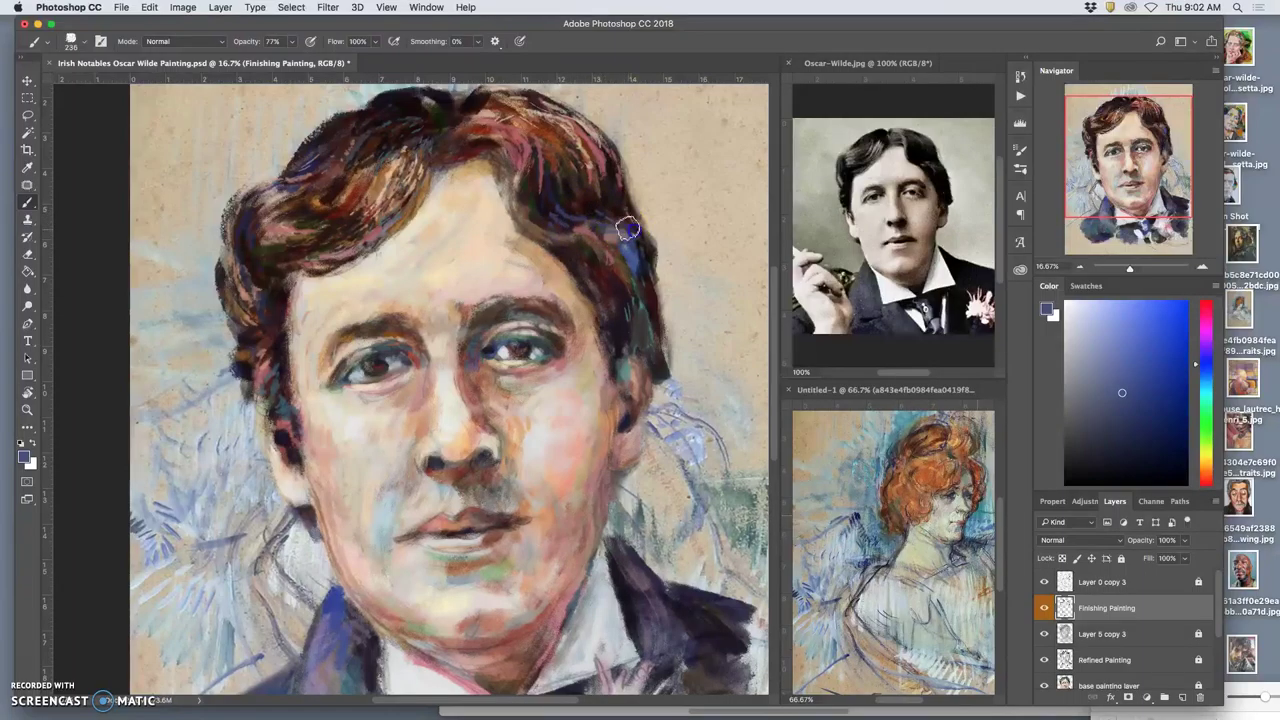
drag(620, 226, 646, 233)
mouse_move(538, 137)
mouse_down()
mouse_move(566, 113)
mouse_move(528, 130)
mouse_move(556, 162)
mouse_move(511, 121)
mouse_move(535, 157)
mouse_move(528, 176)
mouse_move(523, 151)
mouse_move(532, 182)
mouse_up()
alt+click(563, 117)
mouse_move(260, 366)
mouse_down()
mouse_move(232, 289)
mouse_move(272, 340)
mouse_move(275, 299)
mouse_move(243, 323)
mouse_move(225, 271)
mouse_move(243, 311)
mouse_up()
alt+click(246, 323)
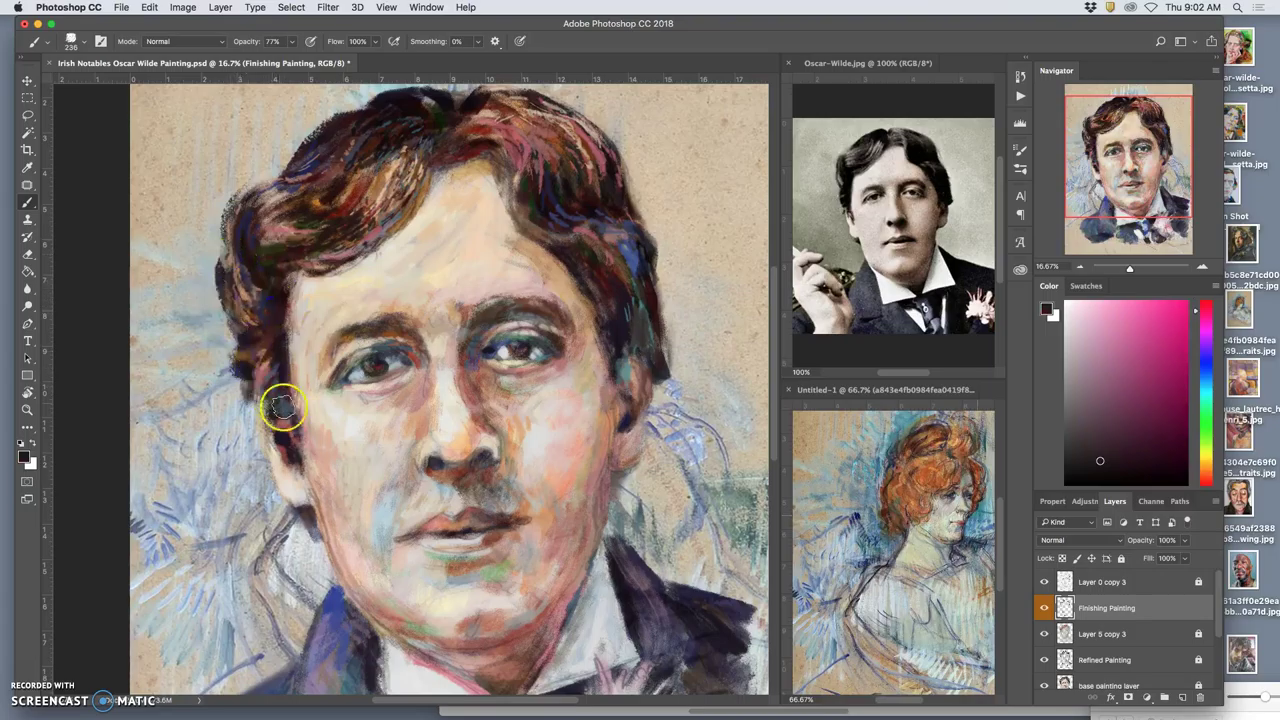
- Shade the lips and the right-hand side of the mouth with dark red-brown and warm brown strokes
drag(423, 414, 437, 323)
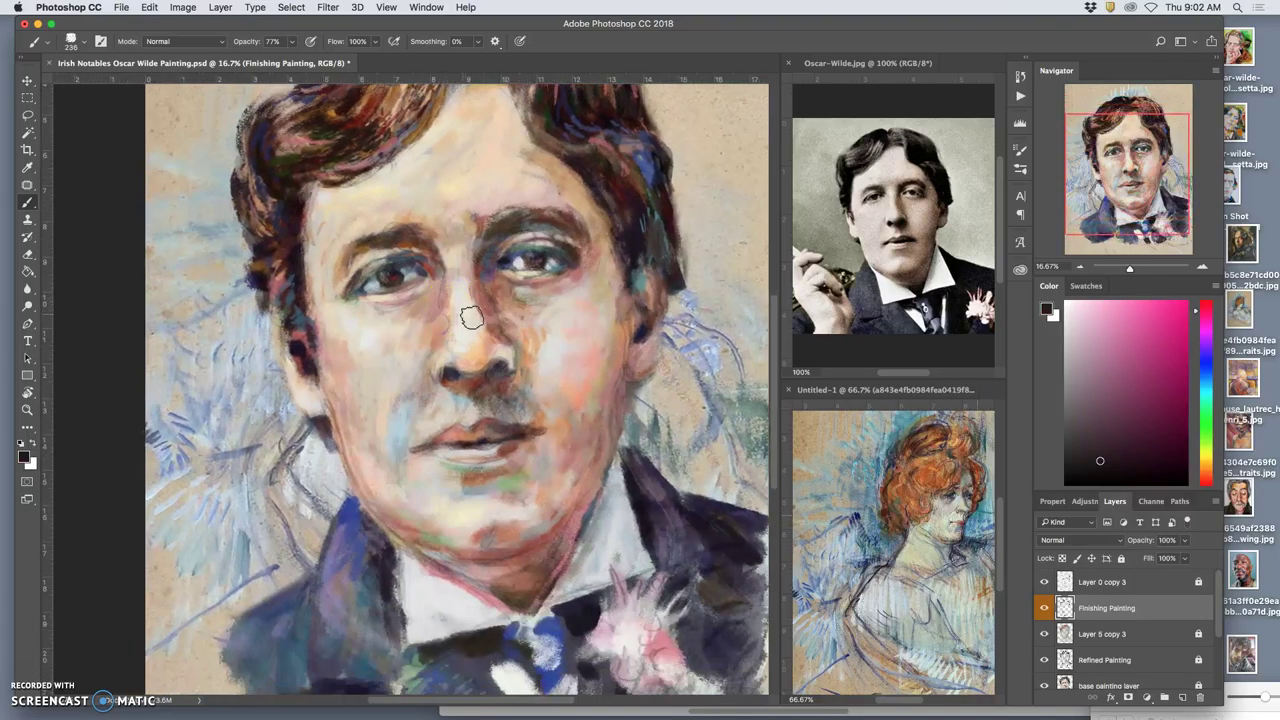
drag(588, 342, 493, 431)
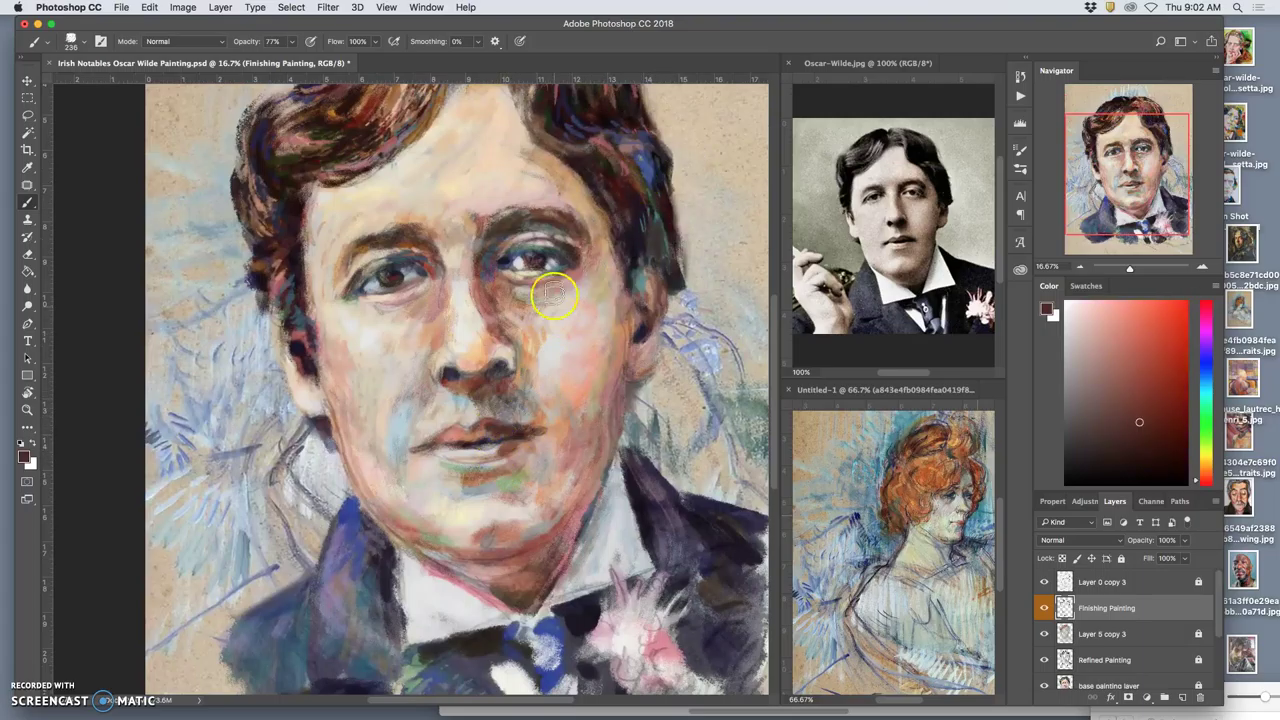
alt+click(637, 186)
drag(511, 411, 494, 420)
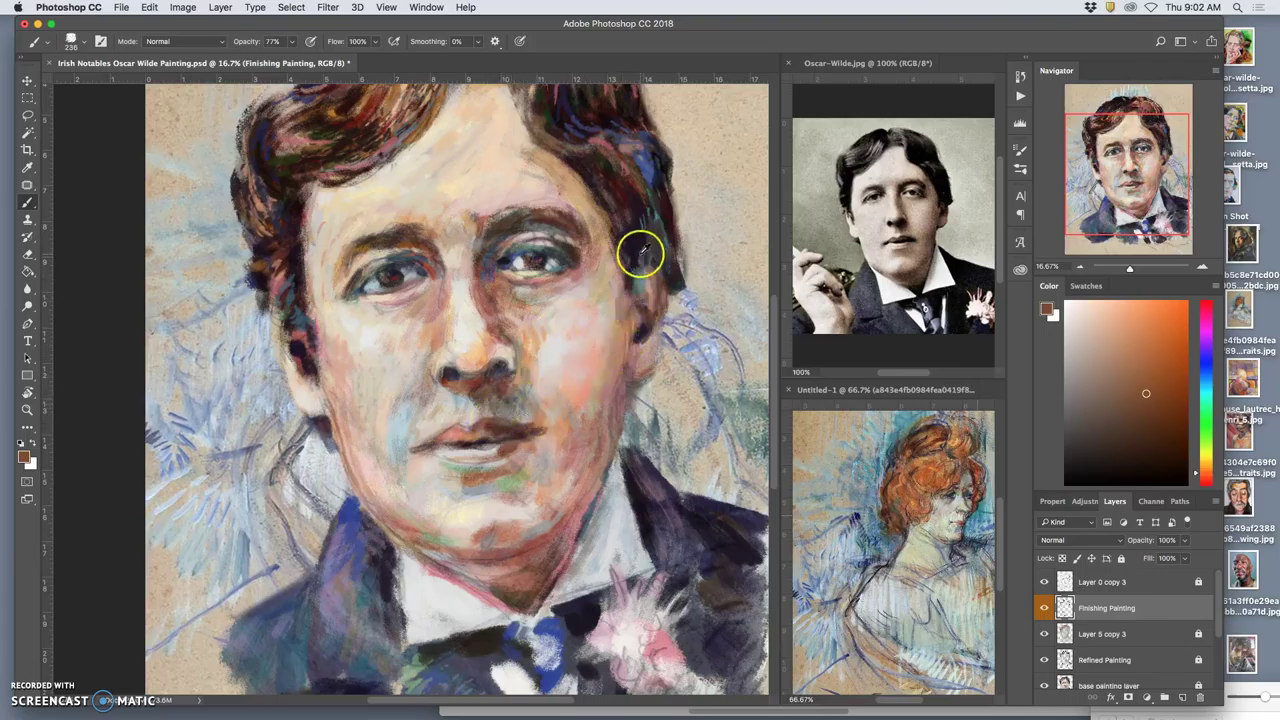
- Define the lip line and right-hand mouth corner with navy and neutral grey strokes sampled from the hair
alt+click(657, 205)
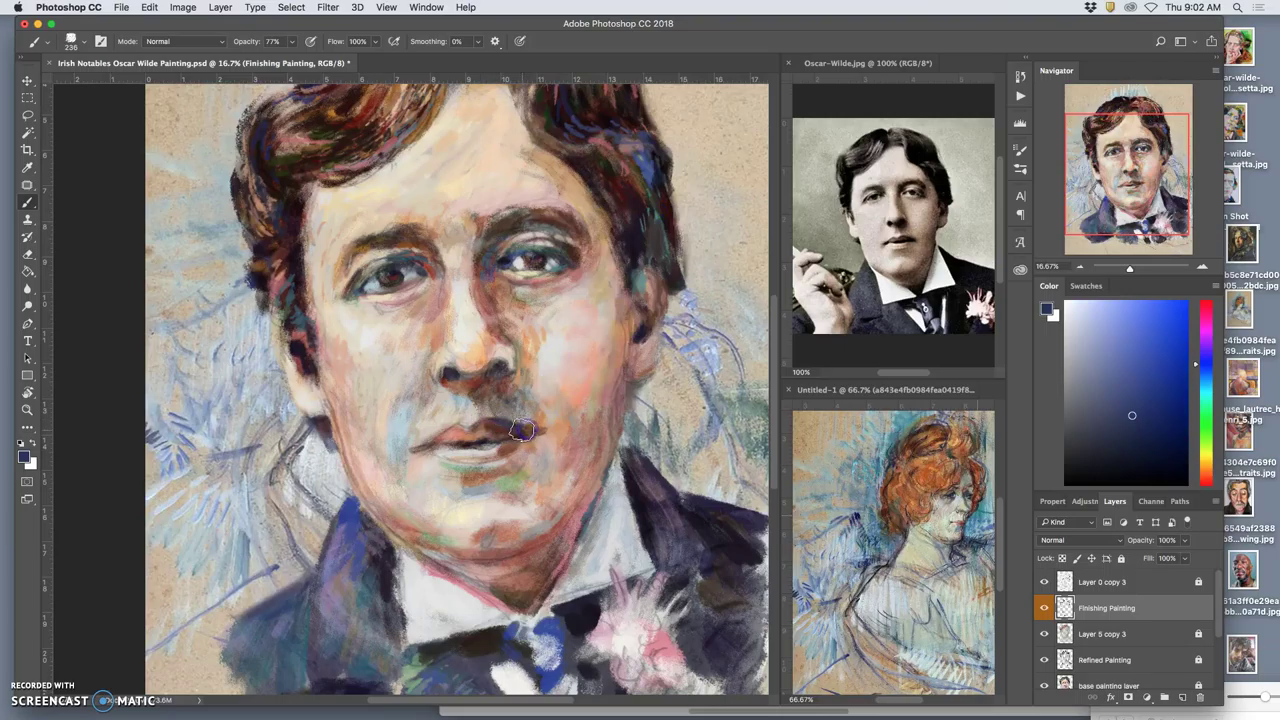
mouse_move(507, 441)
mouse_down()
mouse_move(474, 483)
mouse_move(522, 443)
mouse_move(514, 451)
mouse_move(544, 442)
mouse_move(500, 444)
mouse_up()
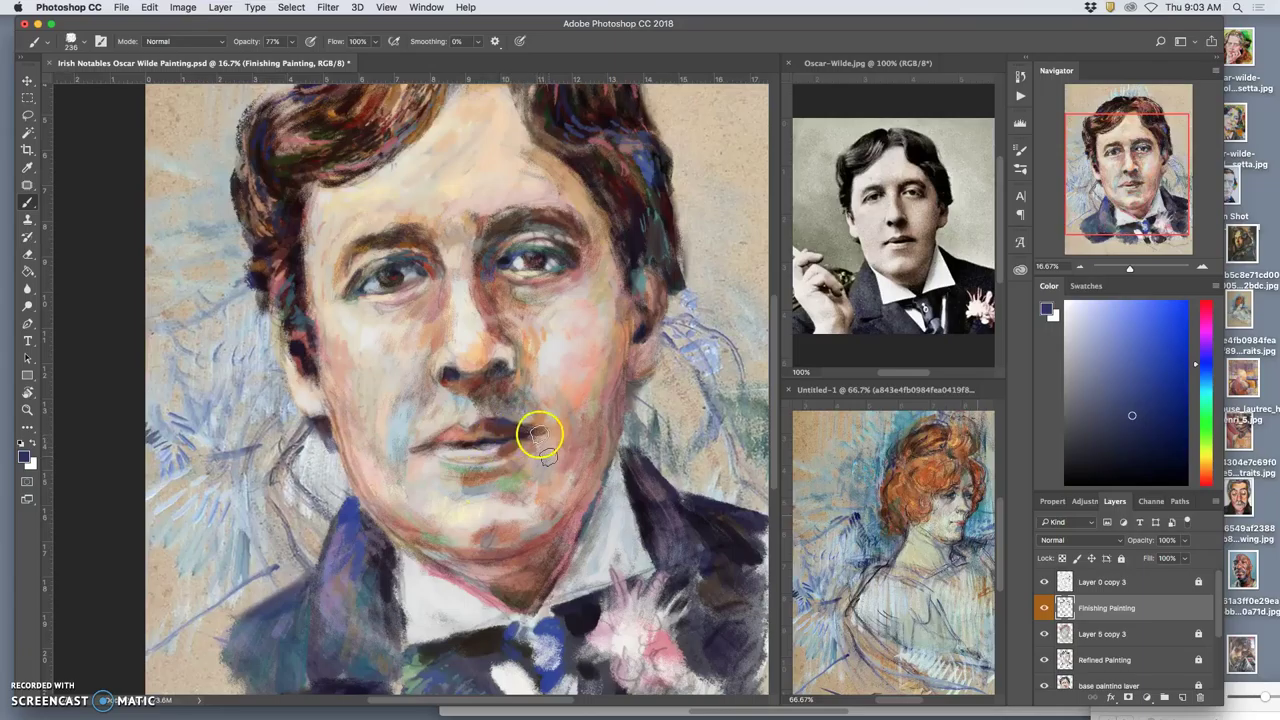
mouse_move(491, 487)
mouse_down()
mouse_move(494, 439)
mouse_move(593, 342)
mouse_move(629, 259)
mouse_move(643, 278)
mouse_move(481, 438)
mouse_up()
alt+click(632, 258)
drag(487, 436, 518, 434)
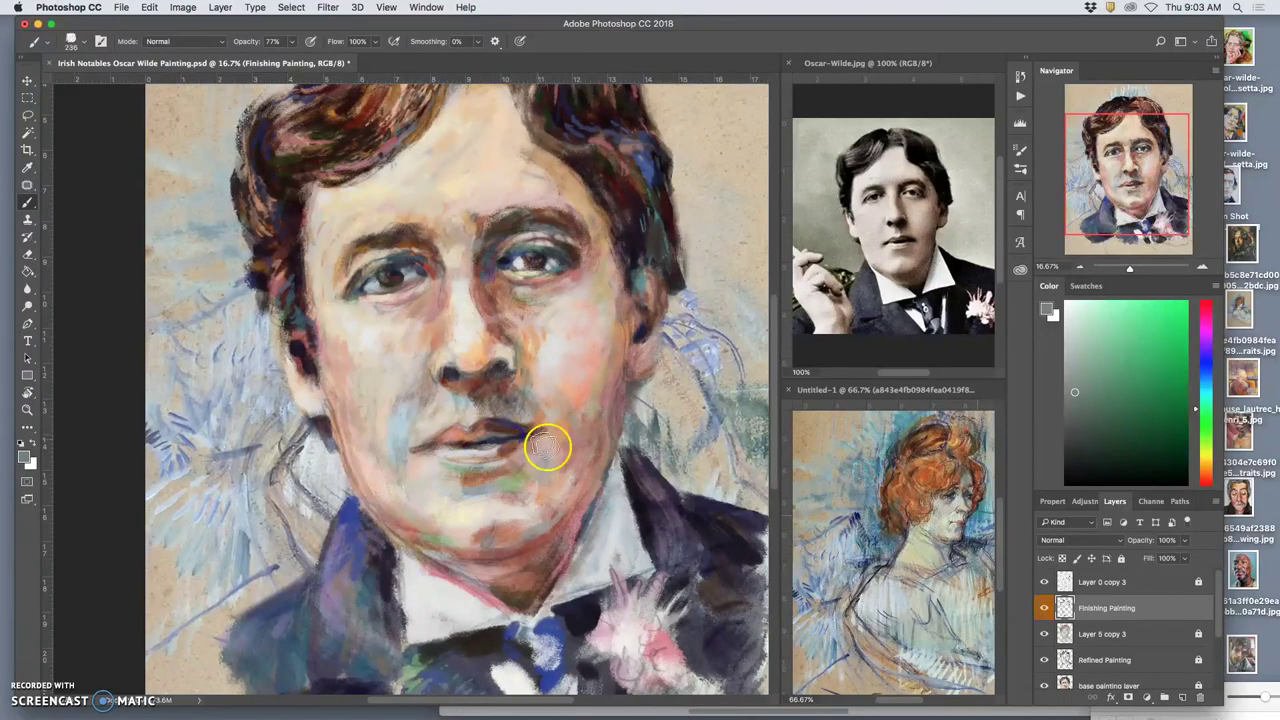
- Add grey strokes under the right-hand eye and on the left-hand cheek, plus burnt orange accents sampled from the red-haired woman reference
mouse_move(527, 287)
mouse_down()
mouse_move(523, 277)
mouse_move(540, 284)
mouse_up()
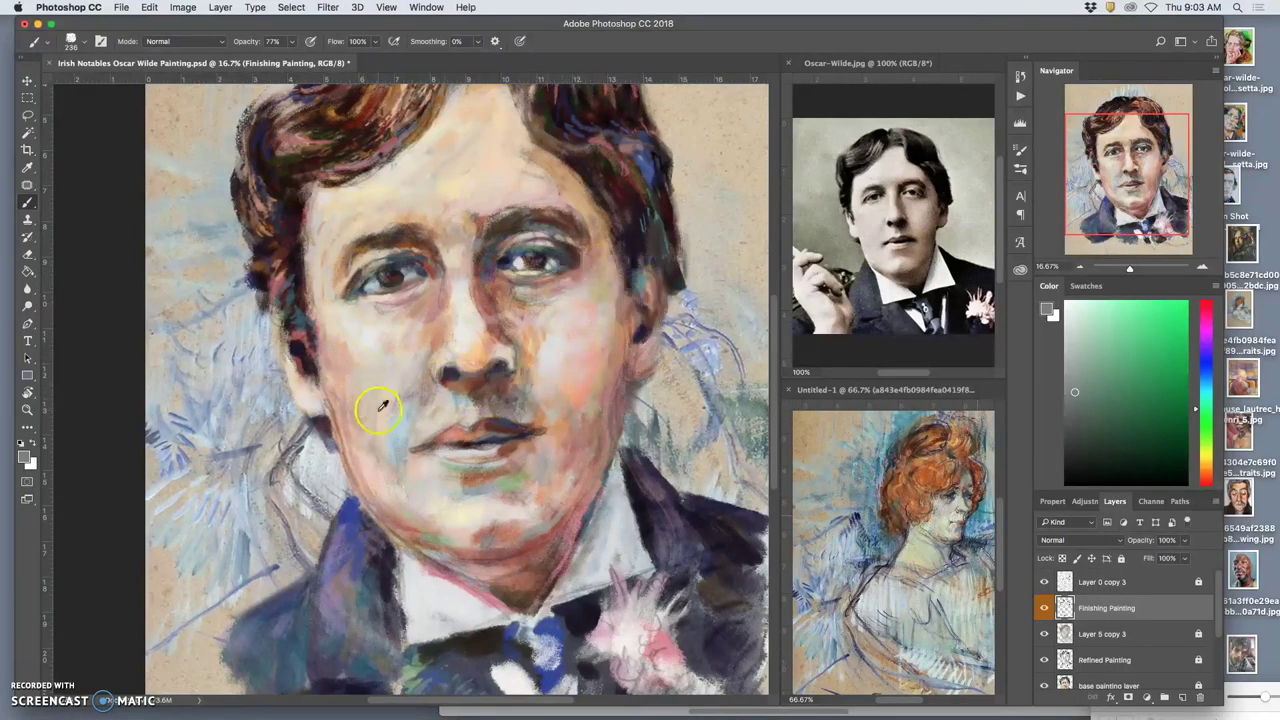
drag(375, 412, 346, 409)
alt+click(895, 467)
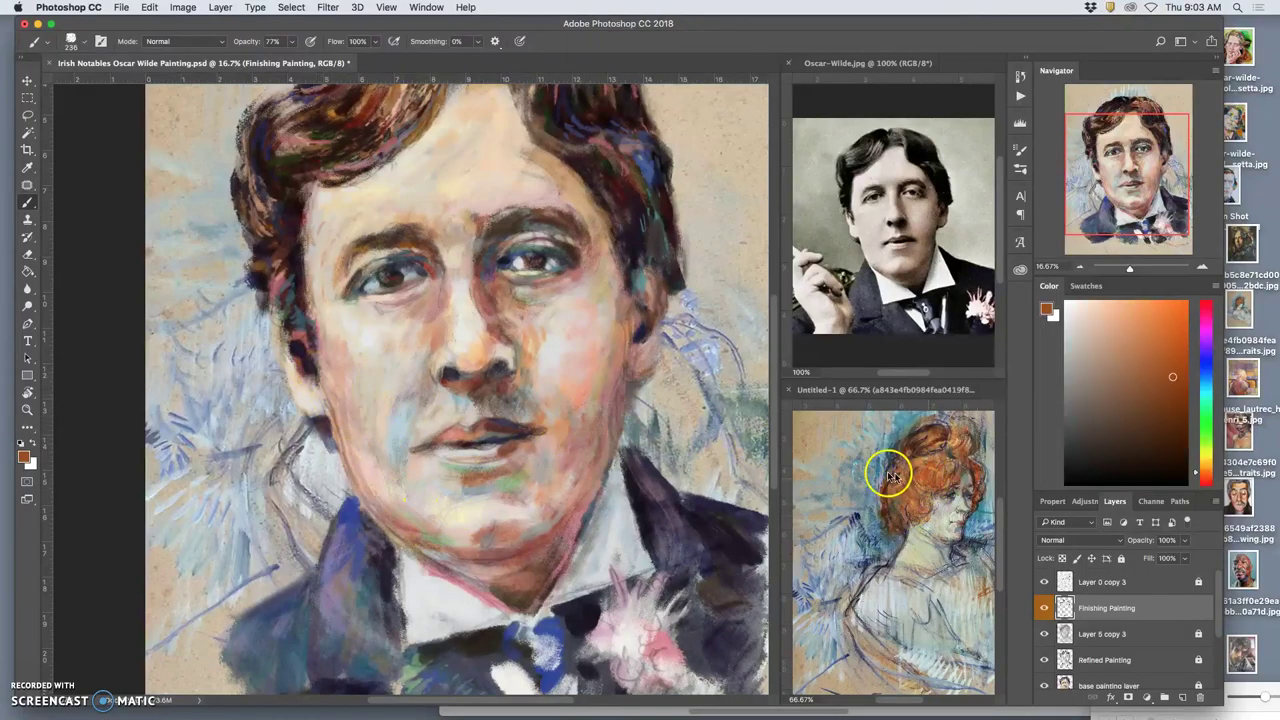
mouse_move(514, 280)
mouse_down()
mouse_move(546, 283)
mouse_move(536, 286)
mouse_up()
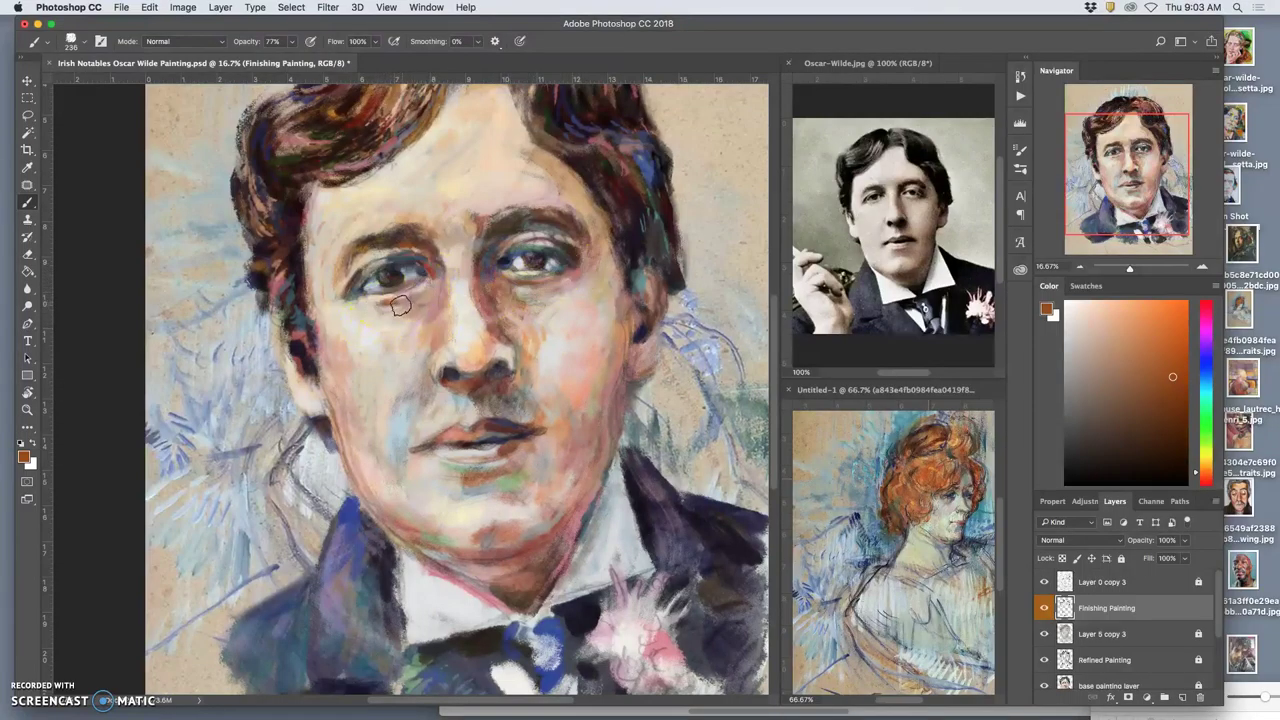
drag(586, 346, 591, 349)
- Blend peach, light orange and pale pink strokes sampled from the face over the nose, left-hand cheek and smile line
alt+click(543, 332)
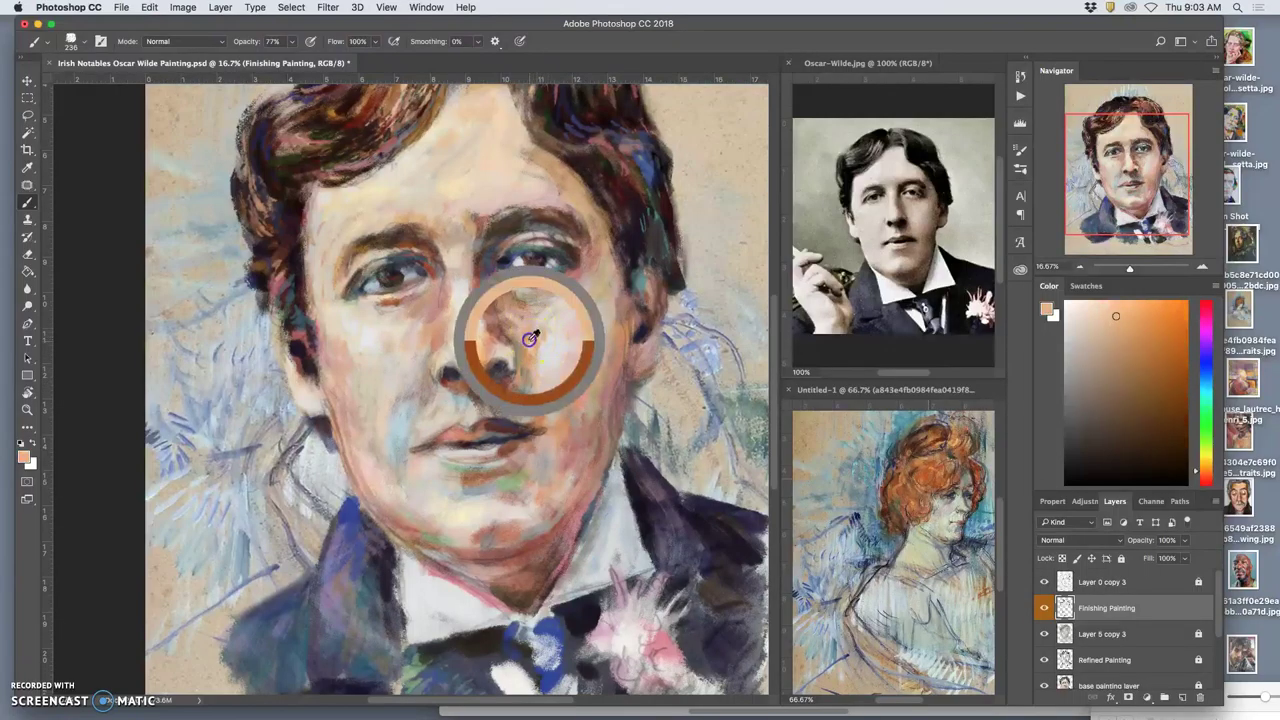
mouse_move(449, 291)
mouse_down()
mouse_move(394, 321)
mouse_move(364, 342)
mouse_move(411, 334)
mouse_move(423, 358)
mouse_move(415, 452)
mouse_up()
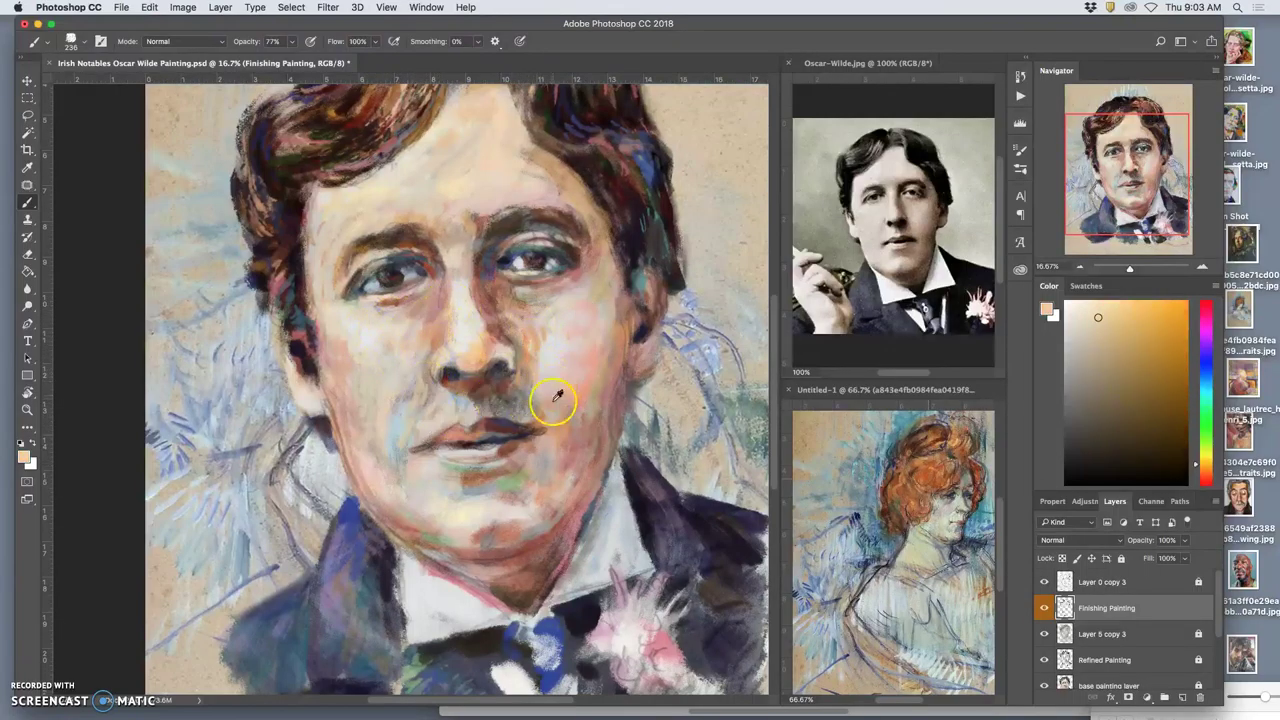
alt+click(556, 431)
mouse_move(437, 395)
mouse_down()
mouse_move(435, 356)
mouse_move(399, 444)
mouse_move(424, 380)
mouse_move(411, 409)
mouse_up()
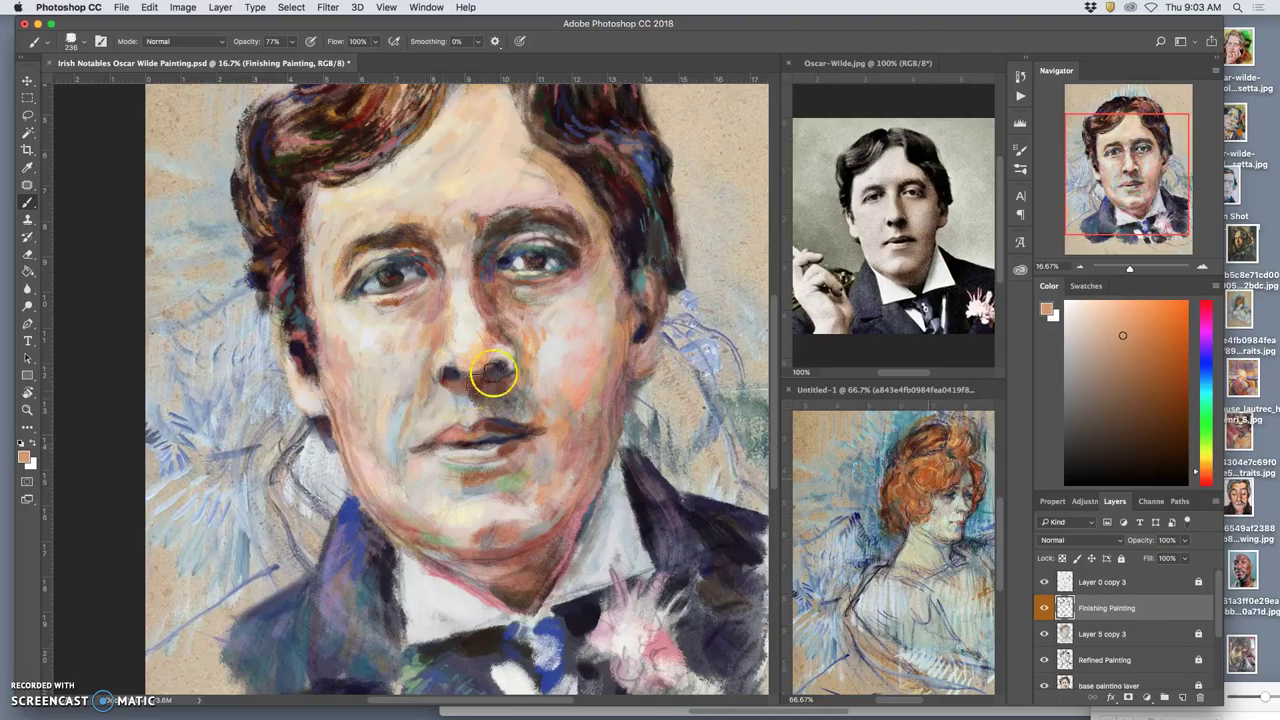
alt+click(591, 366)
drag(416, 378, 400, 464)
drag(450, 374, 433, 399)
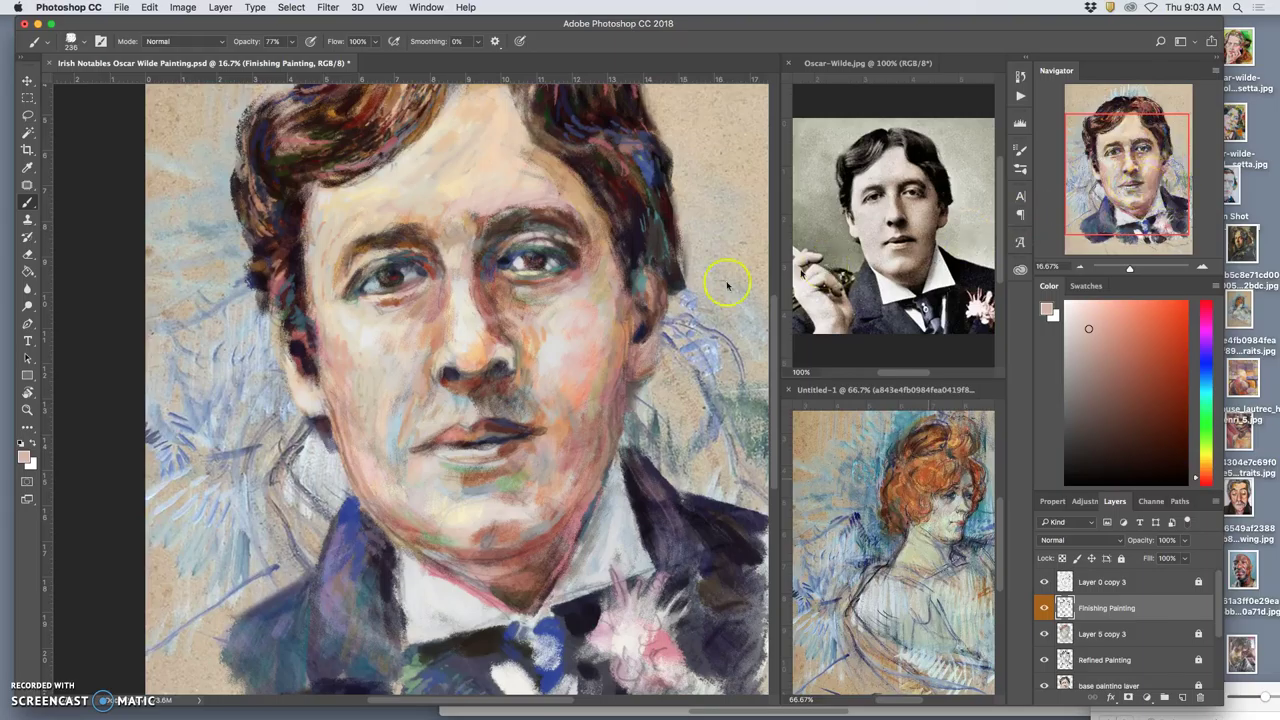
- Compare the portrait with the Finishing Painting layer hidden and shown, leaving it visible
click(1045, 608)
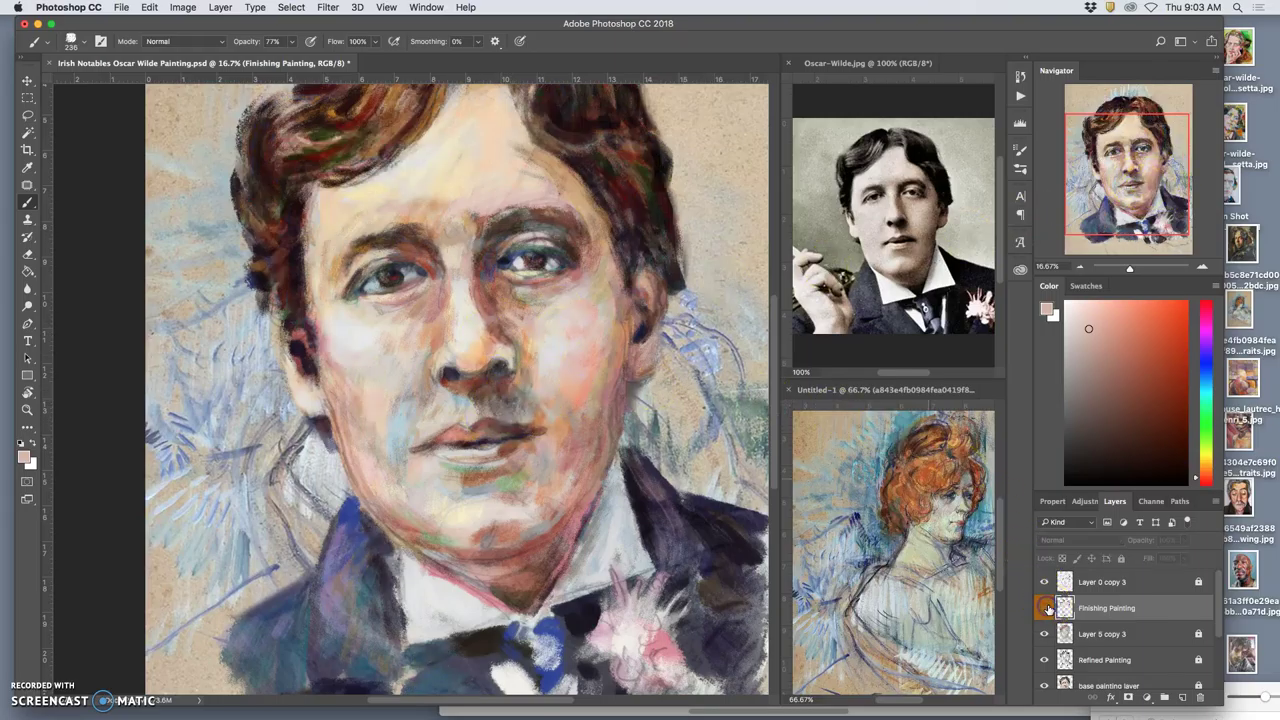
click(1045, 608)
click(1045, 608)
click(1045, 608)
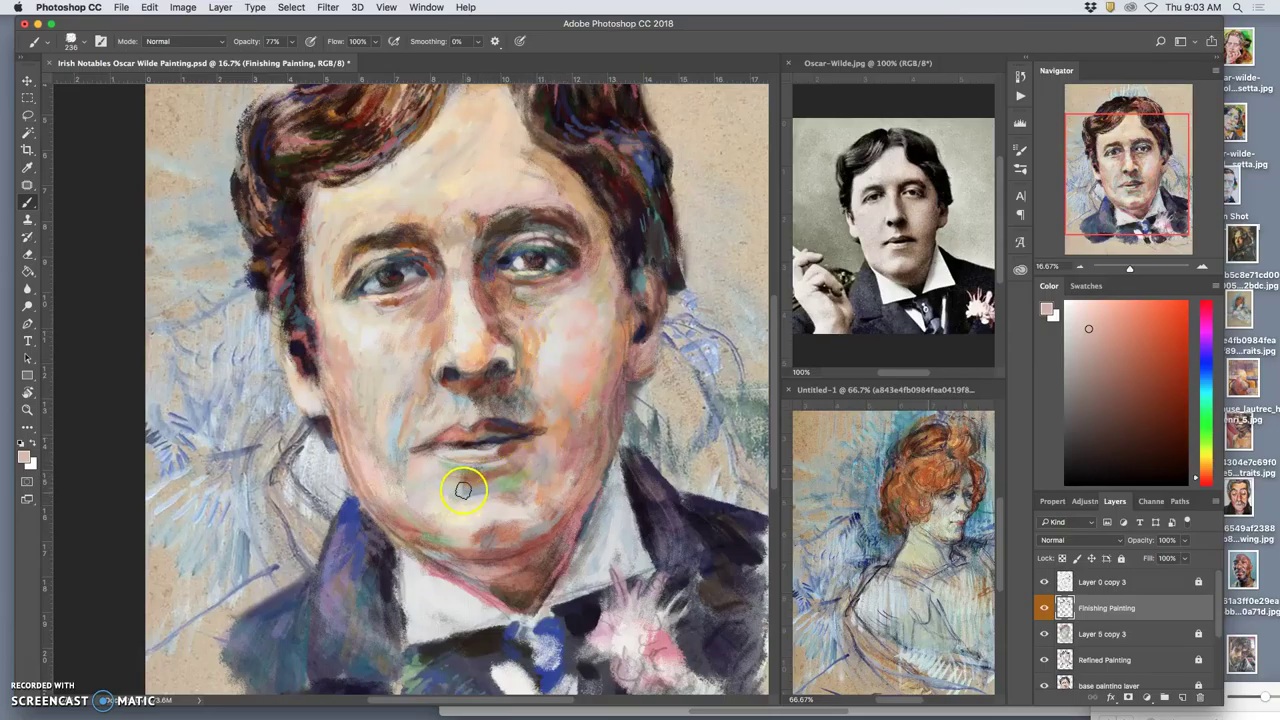
- Paint orange, muted peach and salmon strokes under the lower lip and on the left-hand chin, sampling colours from the face
alt+click(571, 409)
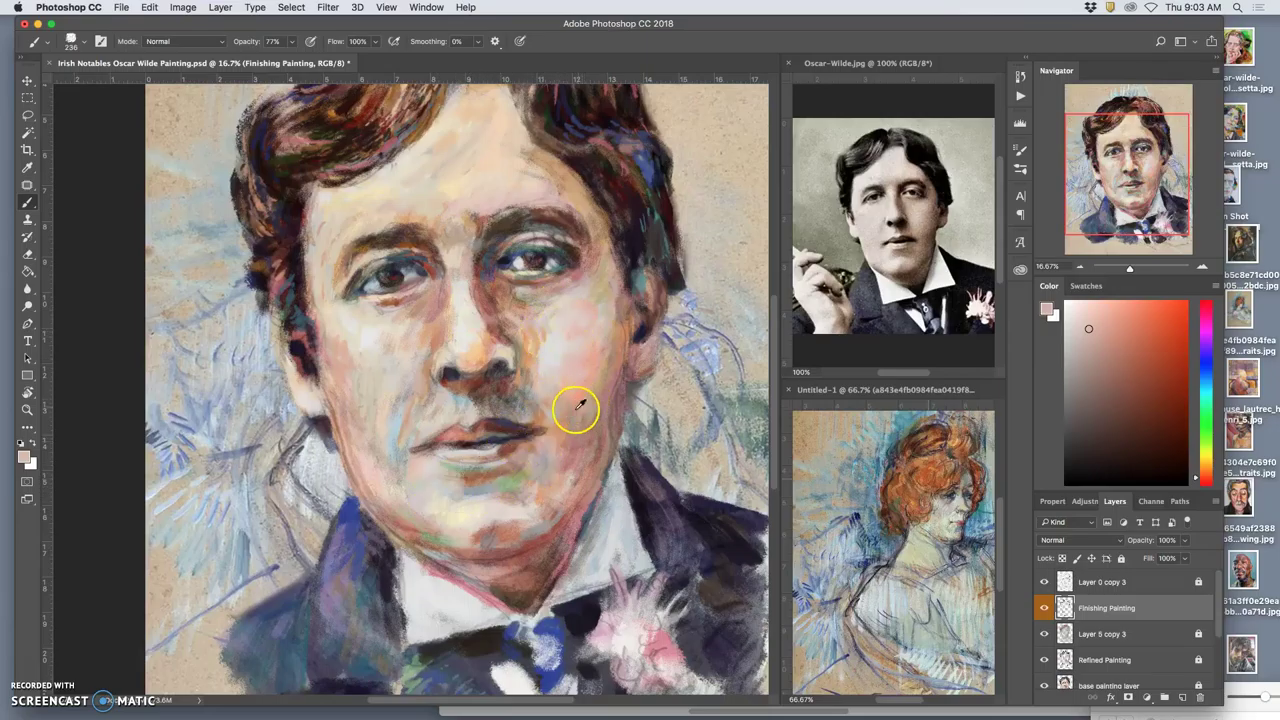
alt+click(471, 477)
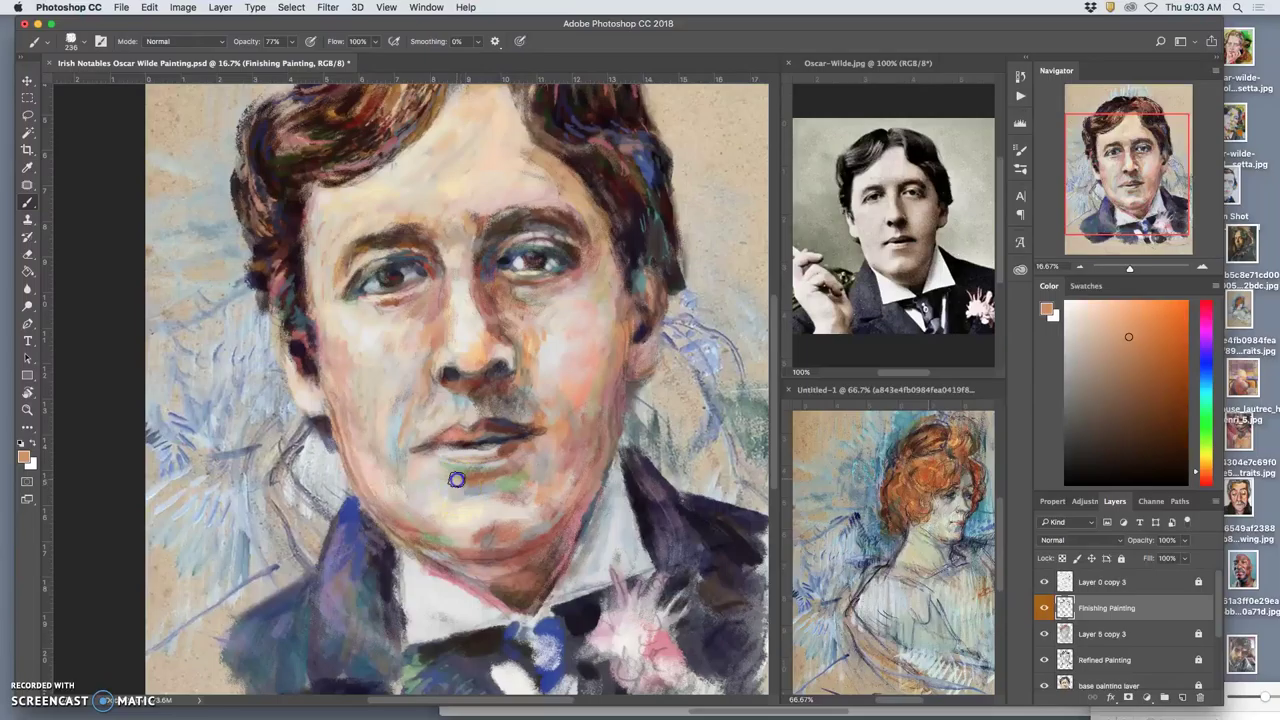
drag(441, 478, 420, 480)
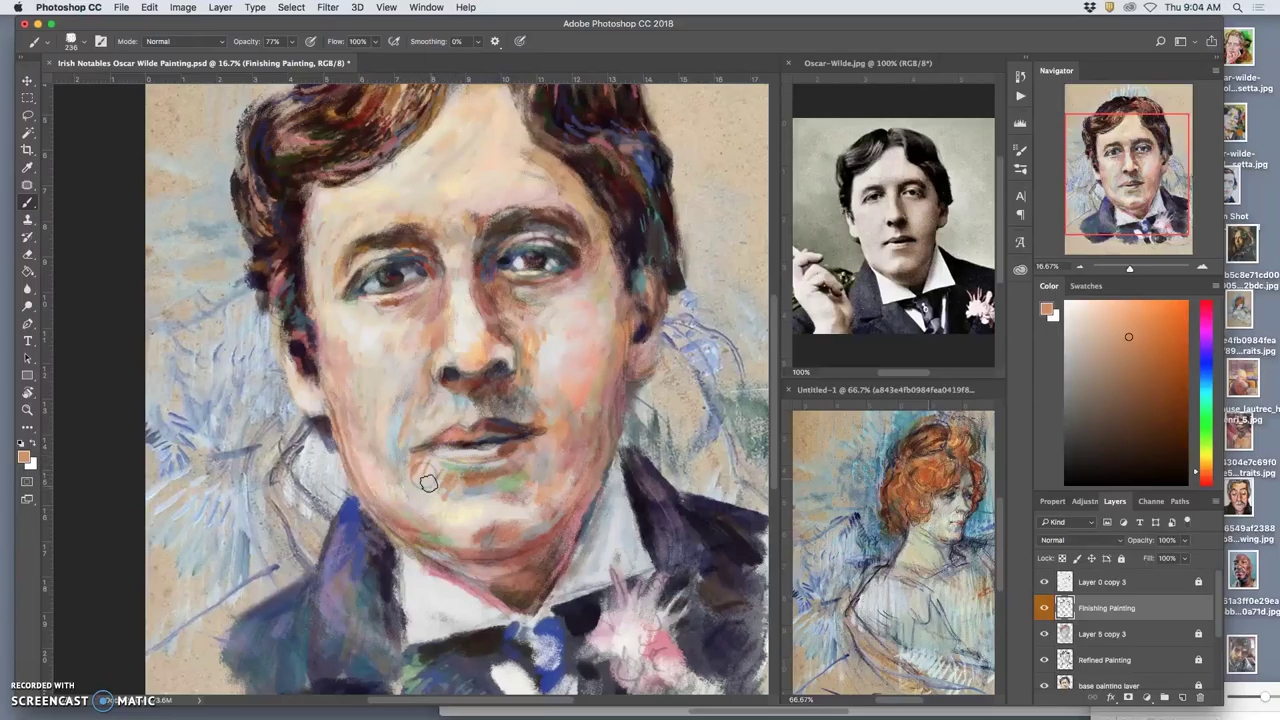
alt+click(483, 472)
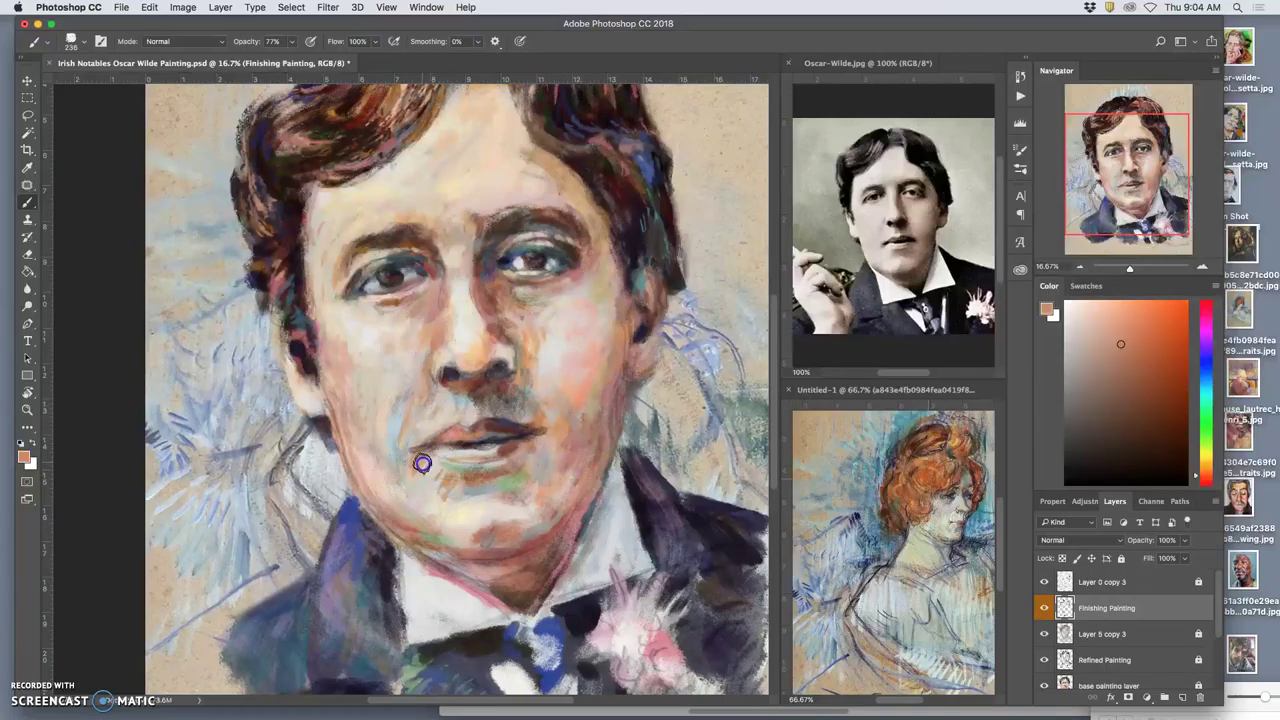
alt+click(571, 394)
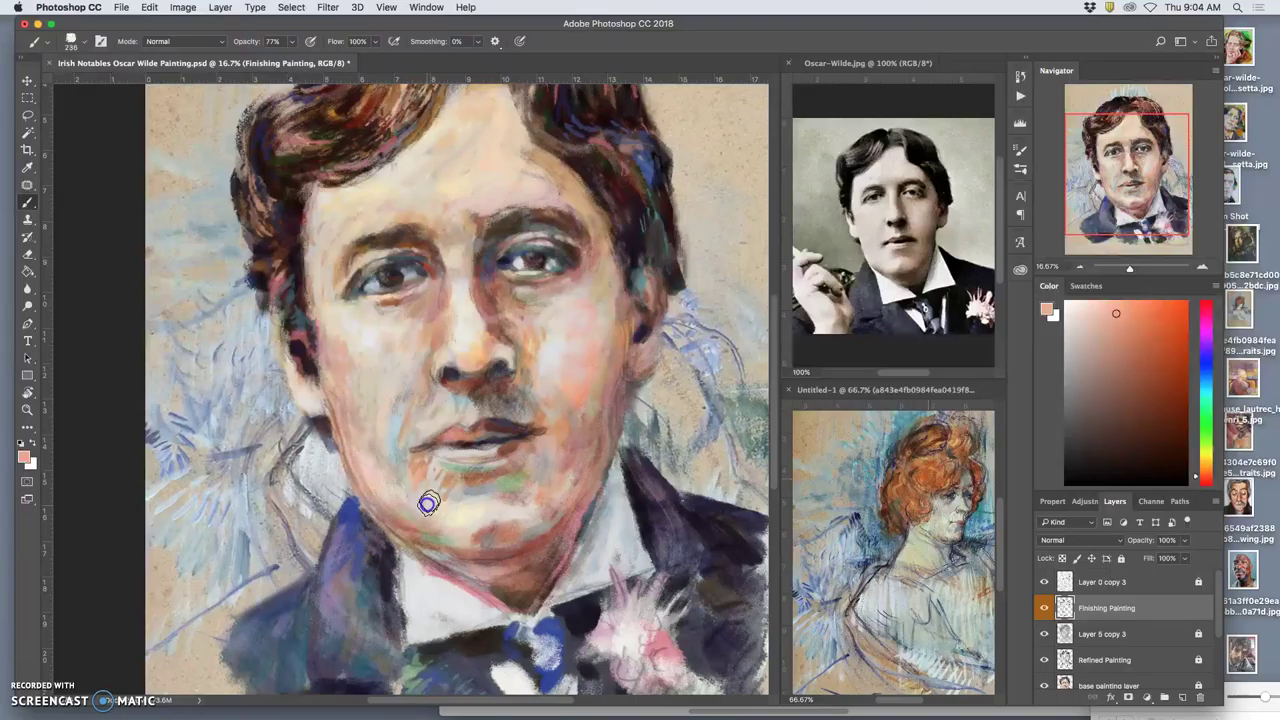
alt+click(458, 402)
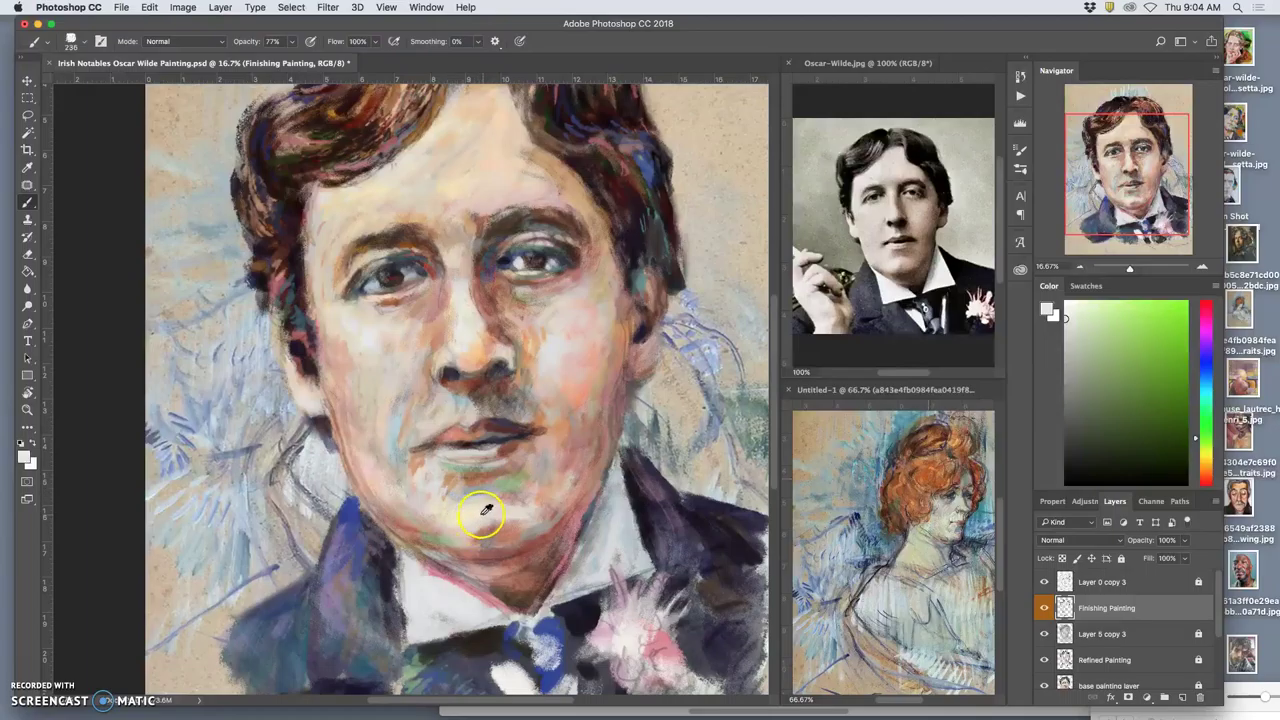
- Layer taupe and pale grey strokes around the left-hand mouth corner and chin with colours sampled from the jaw, collar and chin
alt+click(452, 545)
alt+click(436, 556)
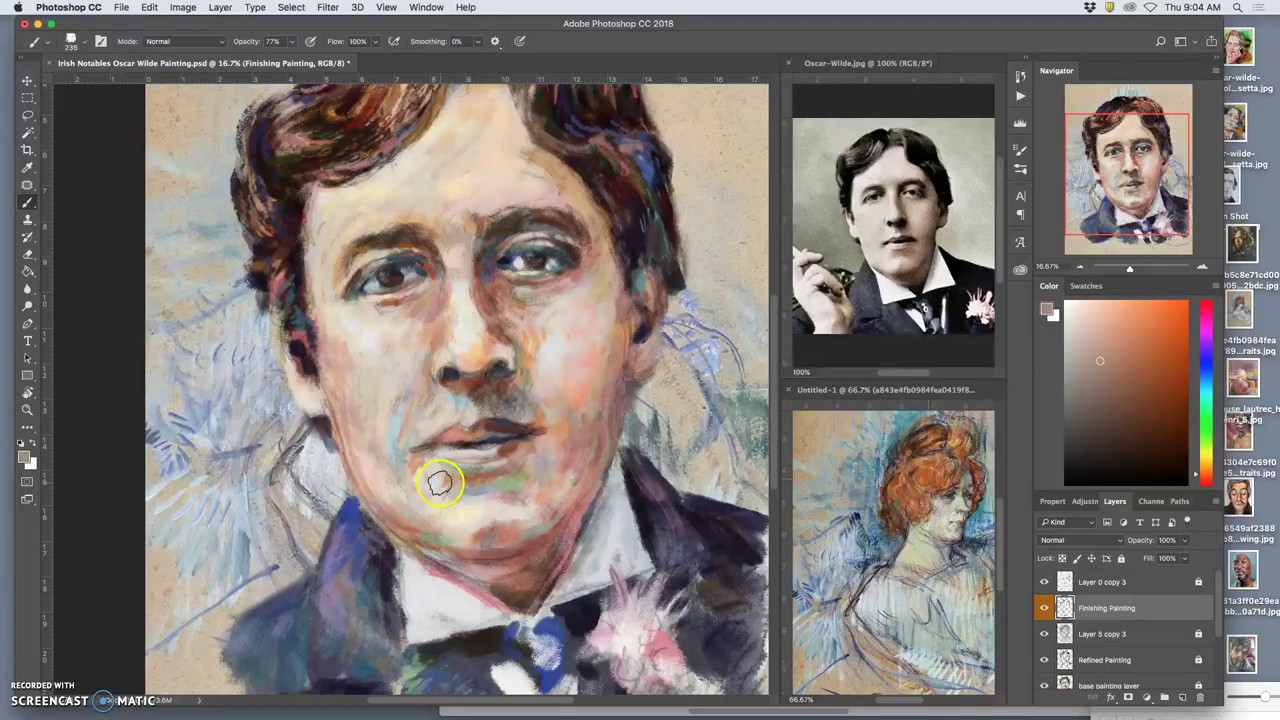
alt+click(435, 564)
mouse_move(459, 577)
mouse_down()
mouse_move(426, 589)
mouse_move(440, 594)
mouse_move(417, 562)
mouse_up()
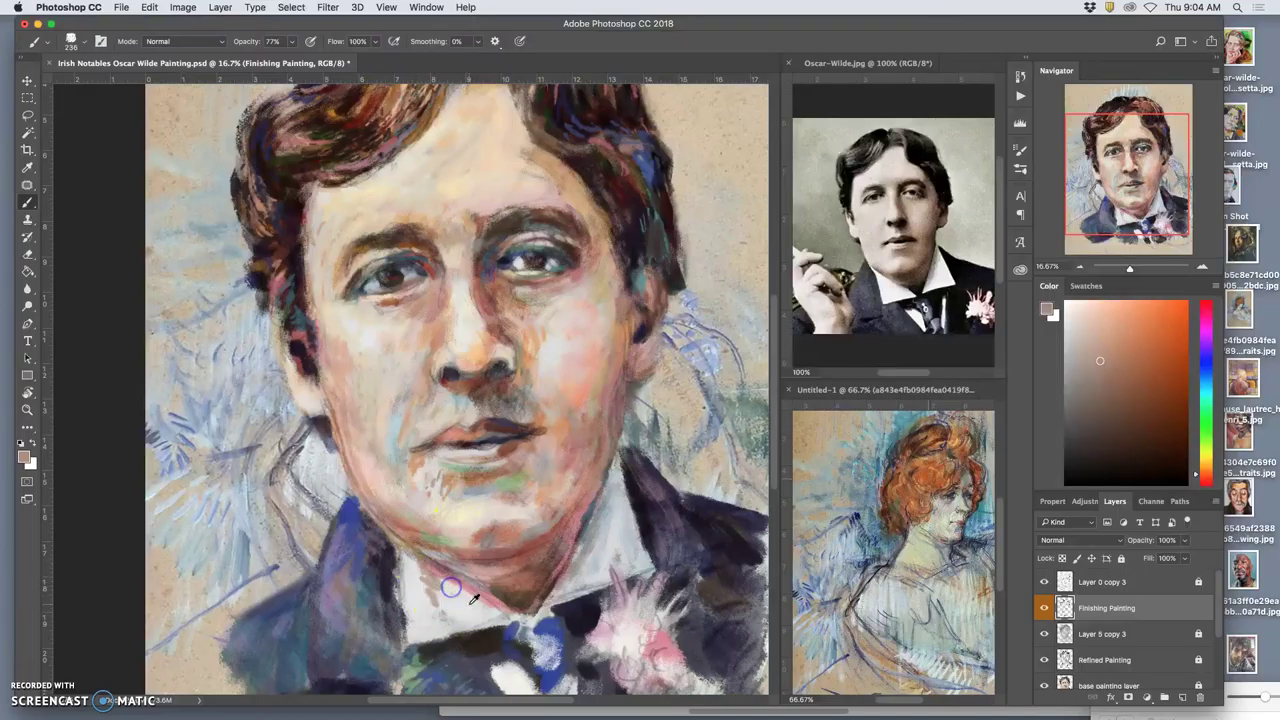
alt+click(443, 583)
alt+click(463, 494)
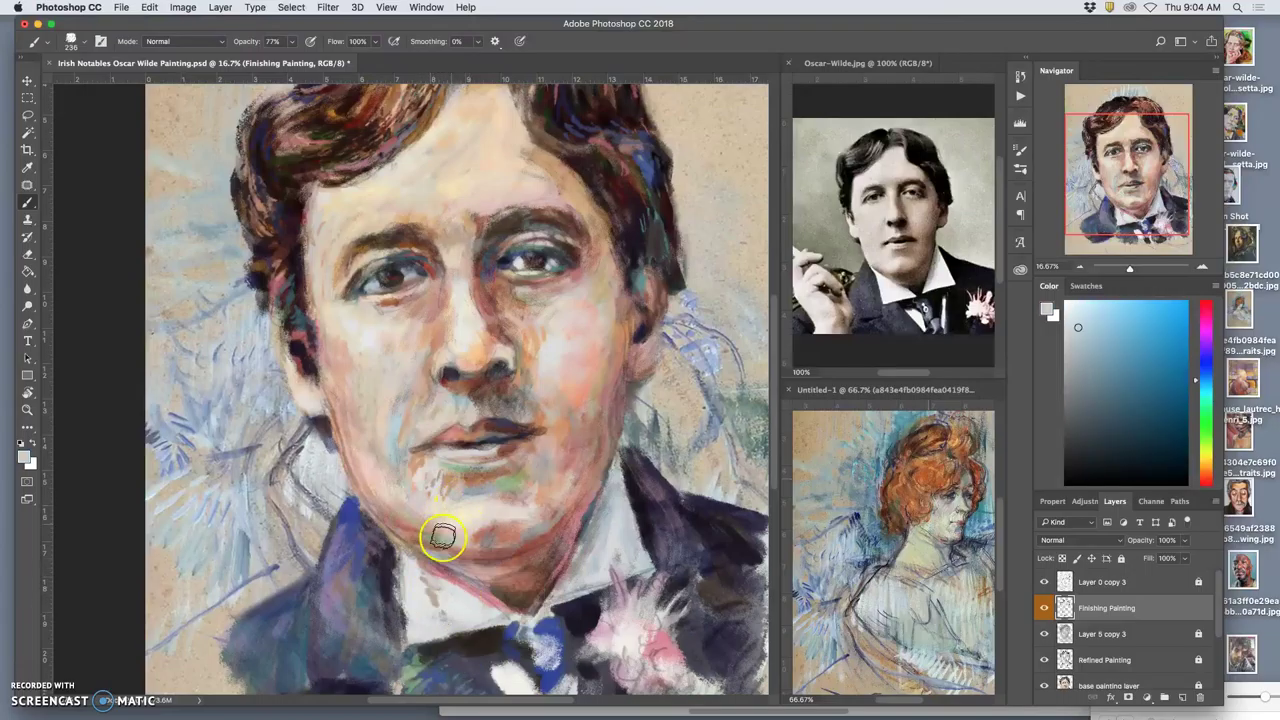
alt+click(455, 606)
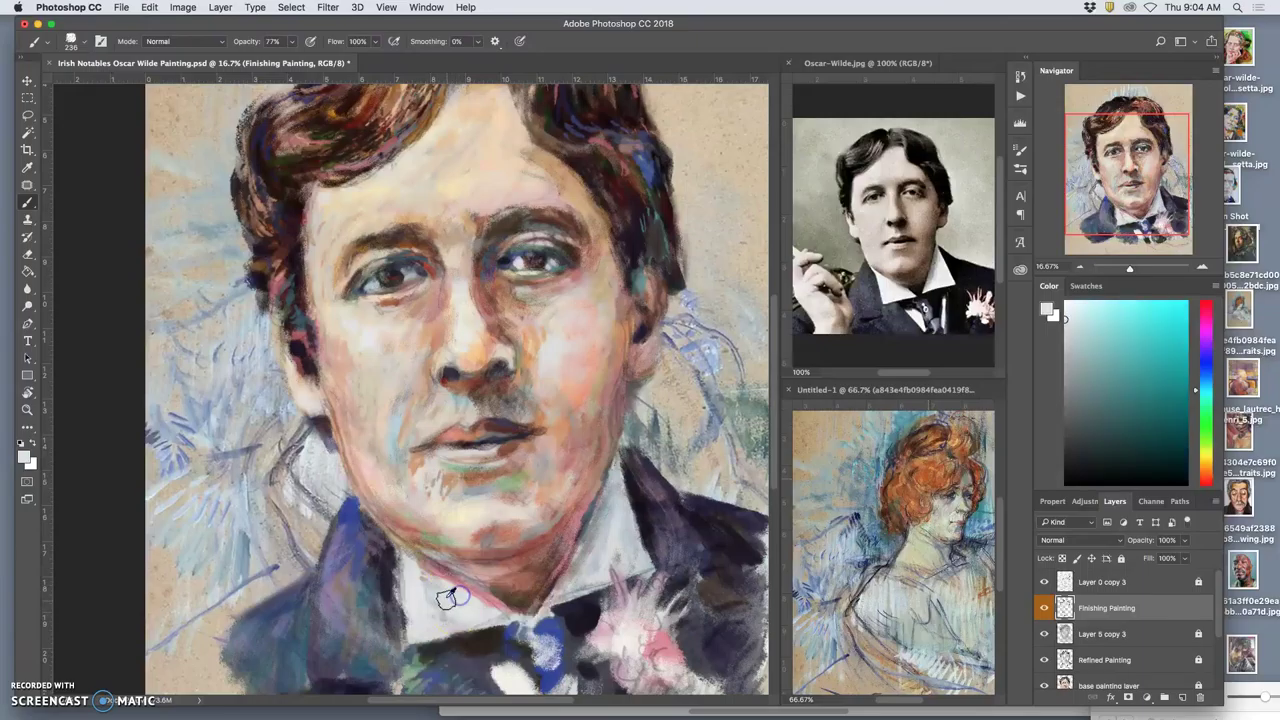
alt+click(463, 490)
alt+click(440, 488)
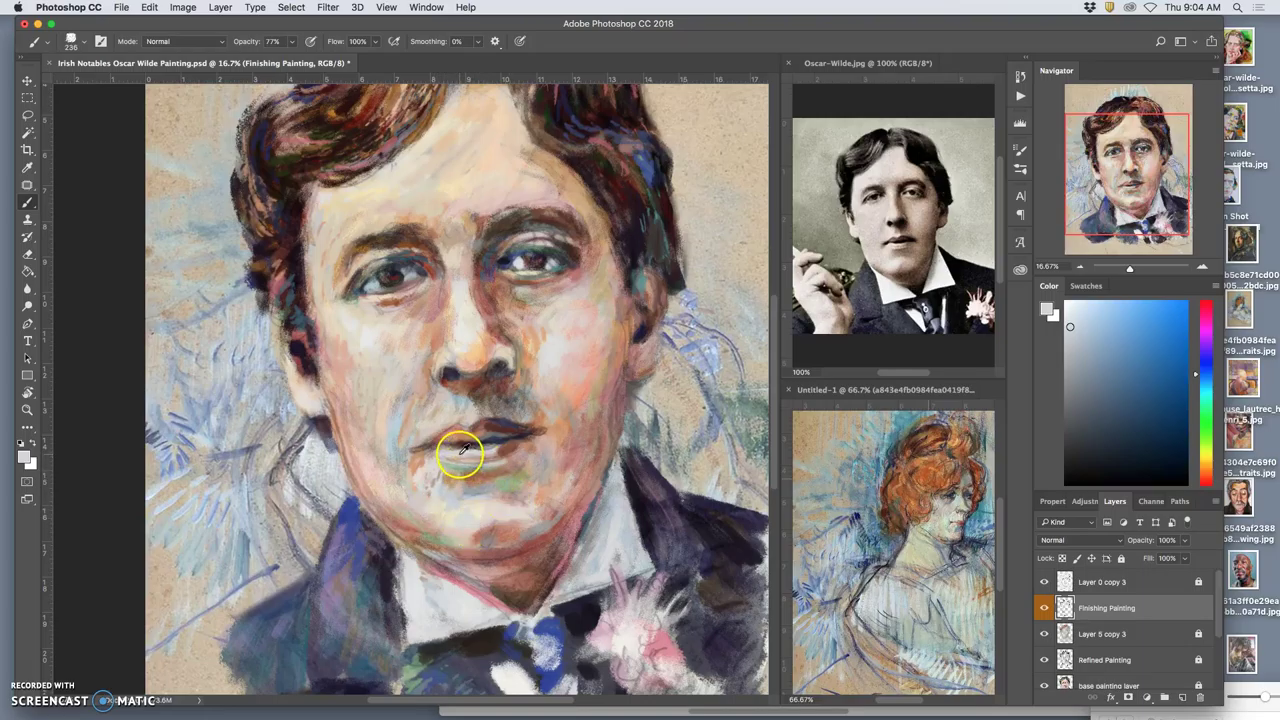
- Add near-white highlight strokes across the chin using colours sampled from the nose highlight and the white clothing
alt+click(469, 322)
alt+click(465, 333)
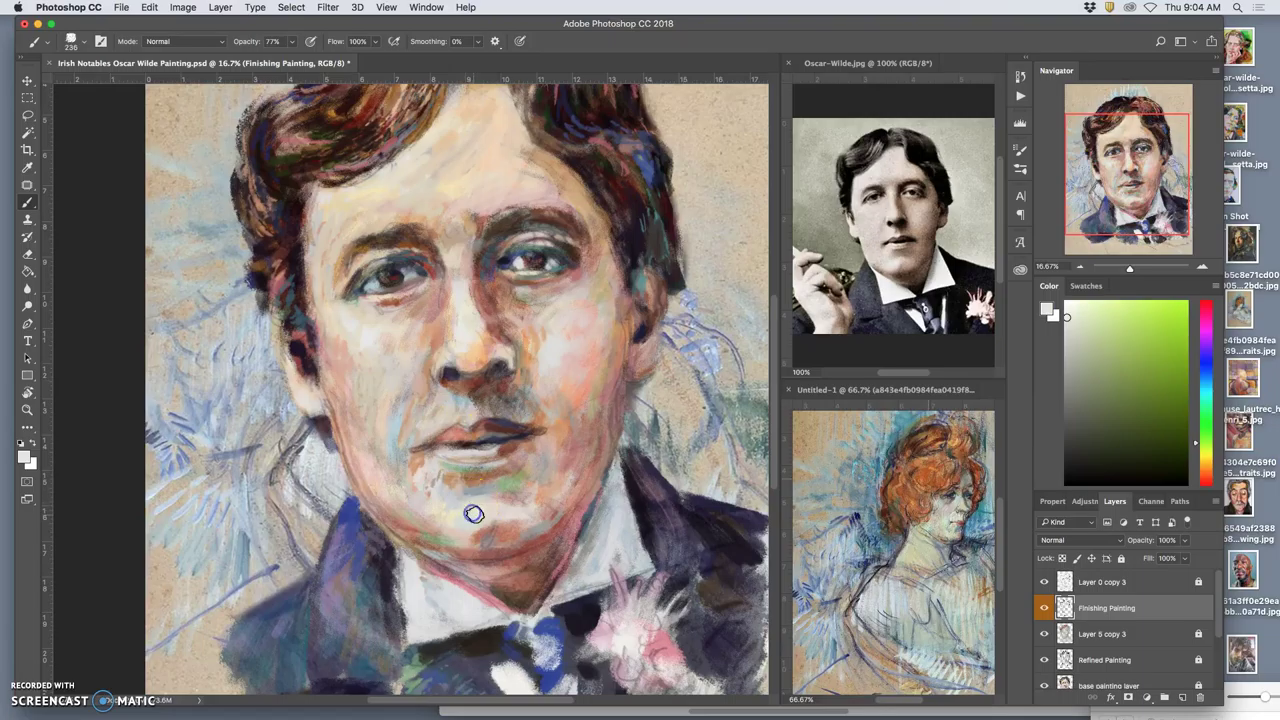
drag(493, 513, 563, 491)
alt+click(505, 685)
drag(458, 492, 467, 531)
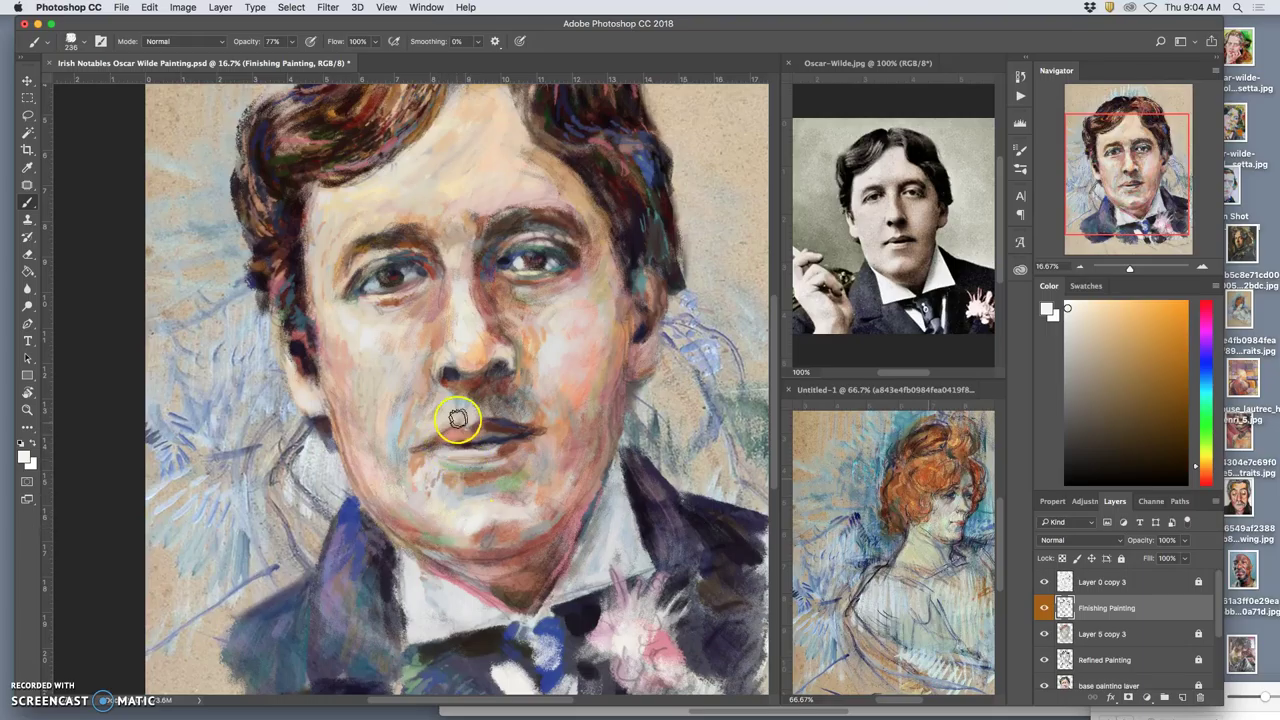
- Brush off-white and pale pink highlights over the nose, forehead, left-hand temple and cheek, and beneath the left-hand eye
mouse_move(435, 323)
mouse_down()
mouse_move(400, 238)
mouse_move(337, 231)
mouse_move(328, 215)
mouse_move(321, 266)
mouse_move(333, 250)
mouse_move(333, 296)
mouse_move(395, 410)
mouse_move(471, 375)
mouse_move(468, 393)
mouse_move(490, 341)
mouse_move(478, 366)
mouse_move(484, 289)
mouse_move(467, 215)
mouse_move(471, 333)
mouse_move(542, 246)
mouse_move(533, 184)
mouse_move(568, 199)
mouse_up()
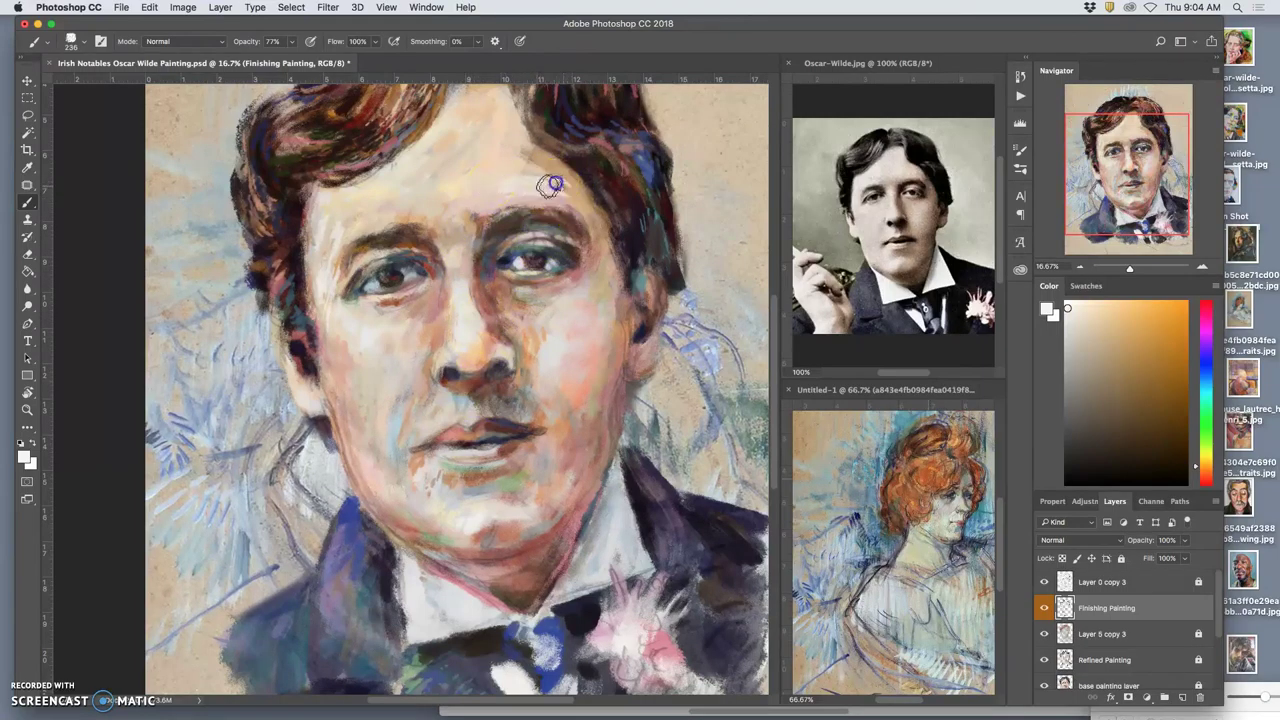
mouse_move(470, 89)
mouse_down()
mouse_move(500, 100)
mouse_move(328, 191)
mouse_move(378, 188)
mouse_move(343, 243)
mouse_move(350, 217)
mouse_up()
drag(321, 347, 341, 406)
drag(396, 272, 432, 321)
alt+click(405, 357)
mouse_move(346, 234)
mouse_down()
mouse_move(325, 266)
mouse_move(361, 215)
mouse_up()
mouse_move(329, 270)
mouse_down()
mouse_move(345, 196)
mouse_move(494, 93)
mouse_move(480, 106)
mouse_move(536, 171)
mouse_move(495, 193)
mouse_move(545, 179)
mouse_move(502, 198)
mouse_up()
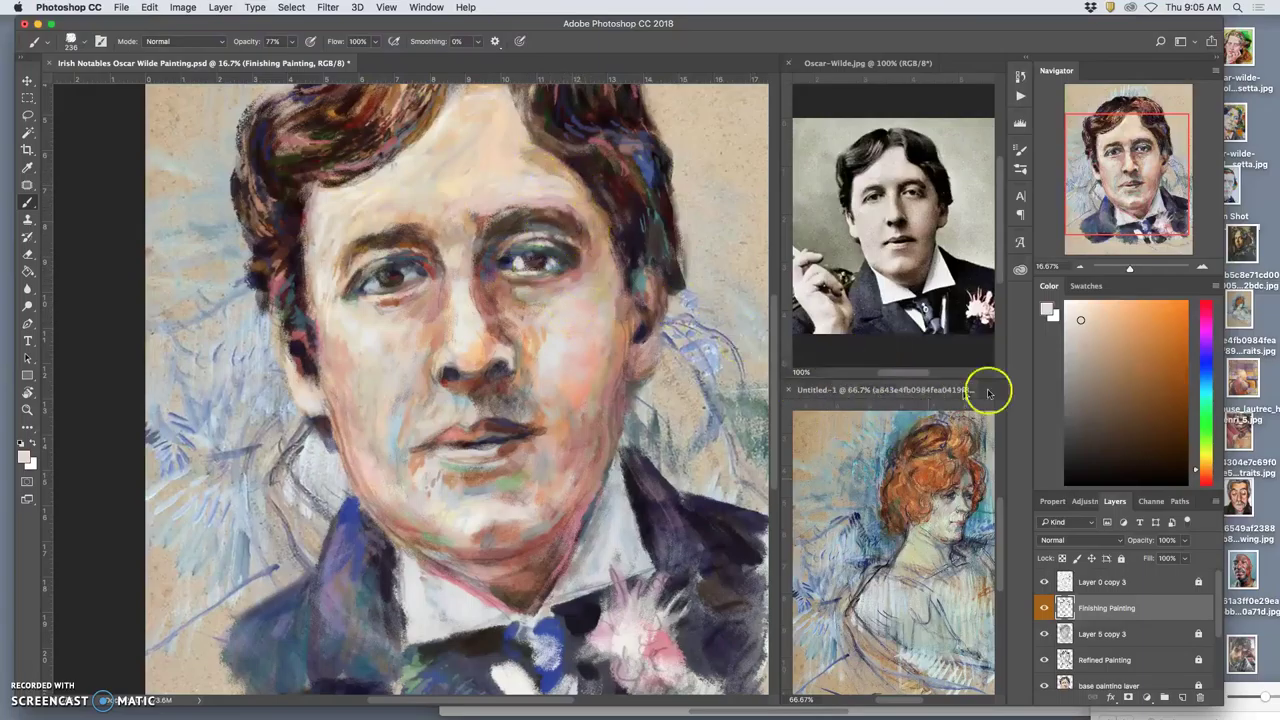
- Blend sampled mauve and pale pink strokes around the right-hand eyelid, forehead and left-hand temple
alt+click(600, 457)
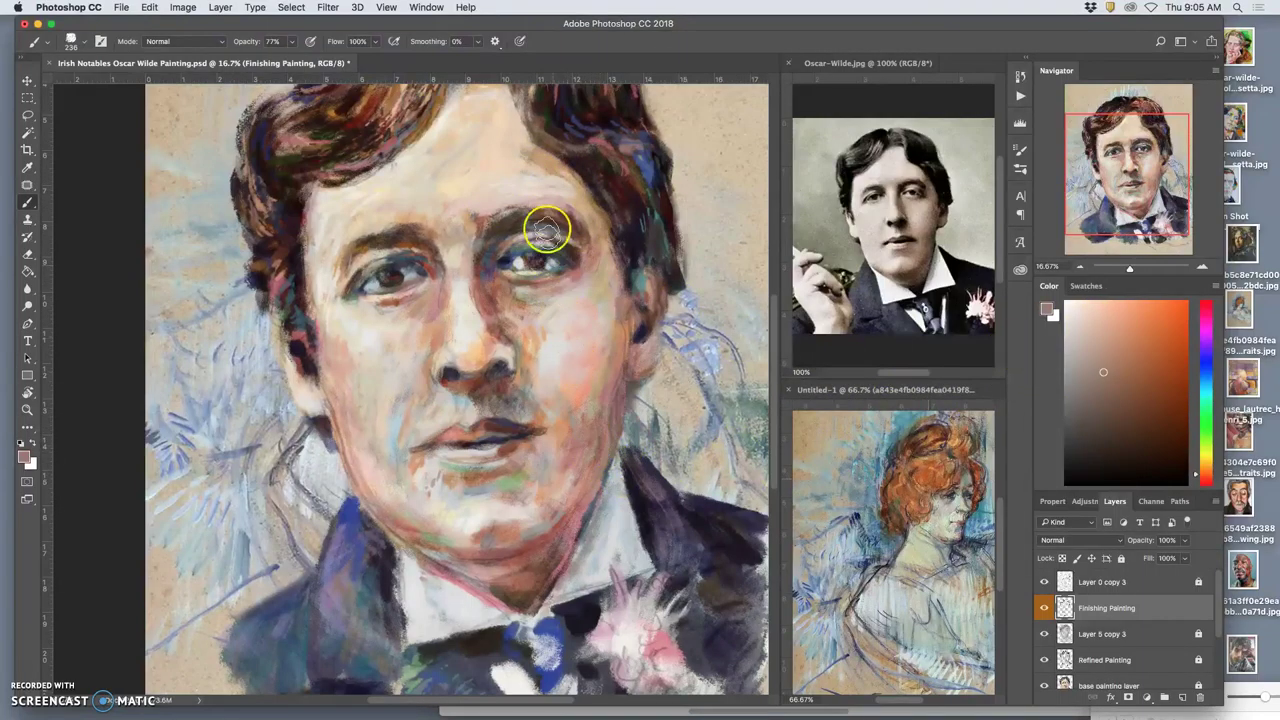
alt+click(510, 185)
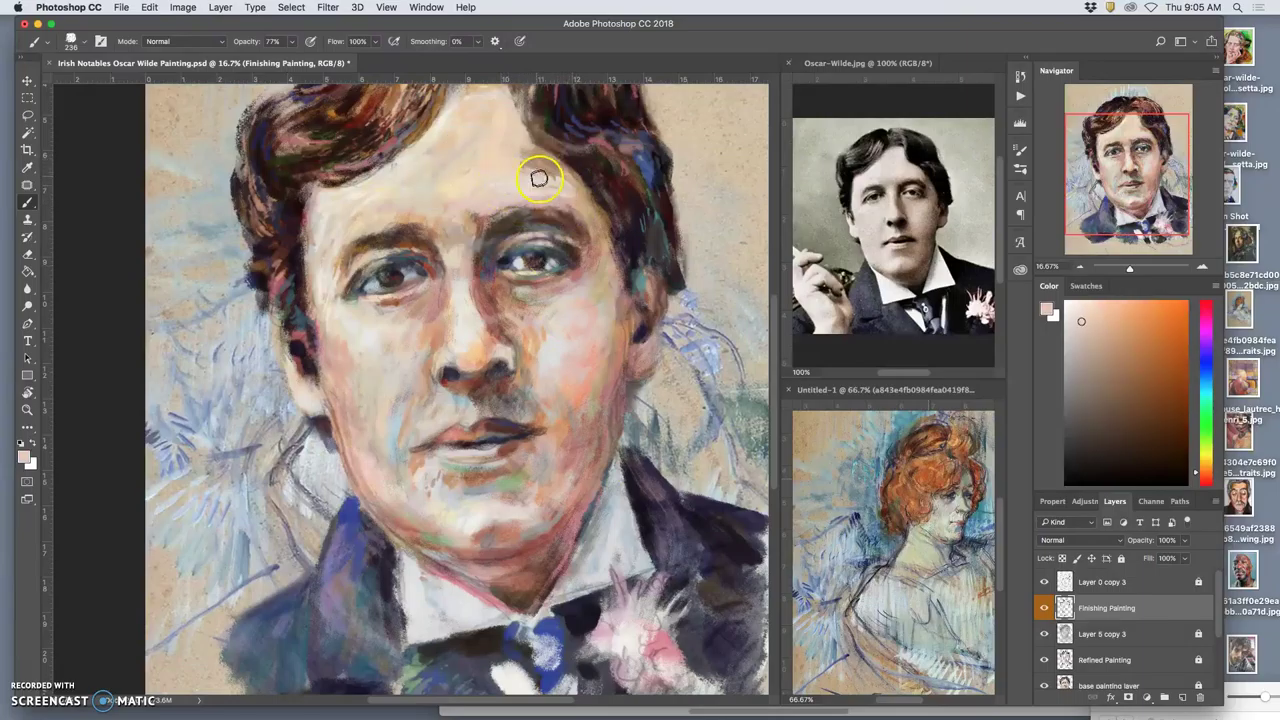
drag(521, 143, 569, 189)
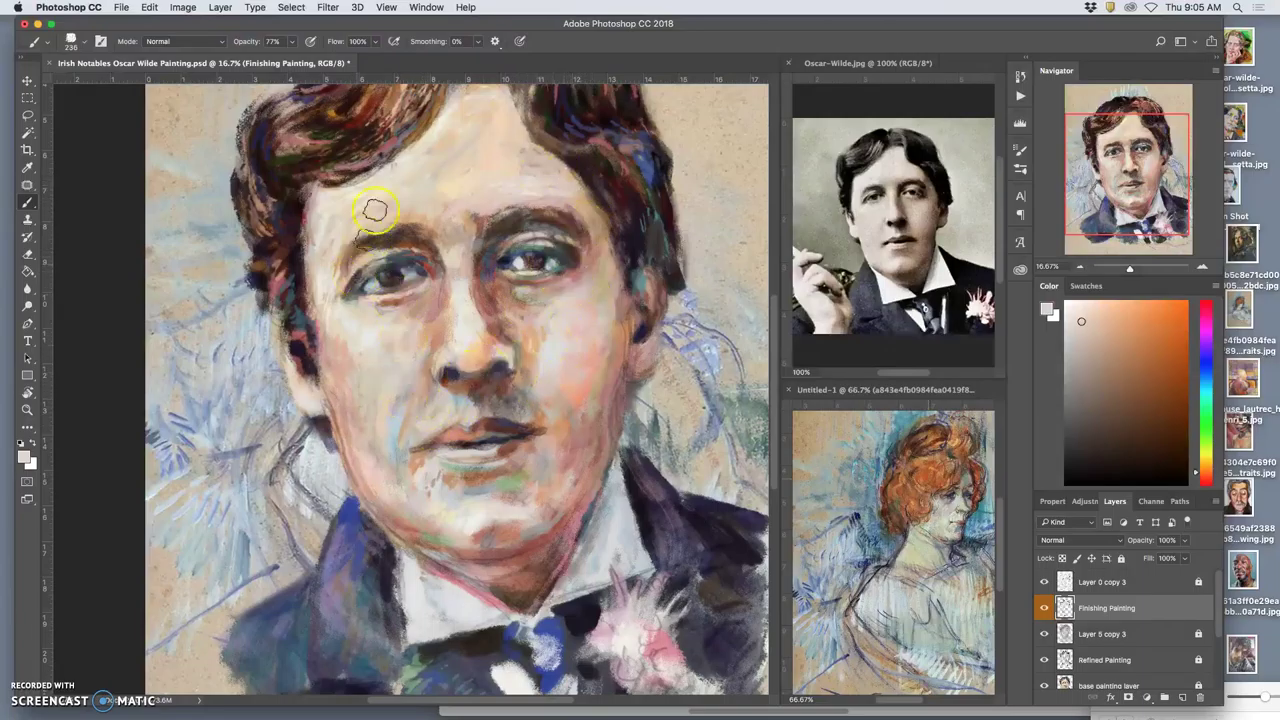
alt+click(326, 275)
drag(325, 220, 323, 208)
mouse_move(331, 278)
mouse_down()
mouse_move(323, 299)
mouse_move(340, 330)
mouse_move(336, 290)
mouse_move(360, 243)
mouse_up()
- Model the left-hand cheek and jaw with peach and light pink strokes sampled from the face
alt+click(331, 326)
mouse_move(350, 406)
mouse_down()
mouse_move(357, 390)
mouse_move(343, 420)
mouse_move(343, 408)
mouse_up()
mouse_move(349, 456)
mouse_down()
mouse_move(334, 391)
mouse_move(354, 477)
mouse_move(330, 385)
mouse_up()
drag(367, 490, 377, 500)
alt+click(566, 429)
mouse_move(396, 432)
mouse_down()
mouse_move(323, 394)
mouse_move(346, 448)
mouse_move(392, 484)
mouse_up()
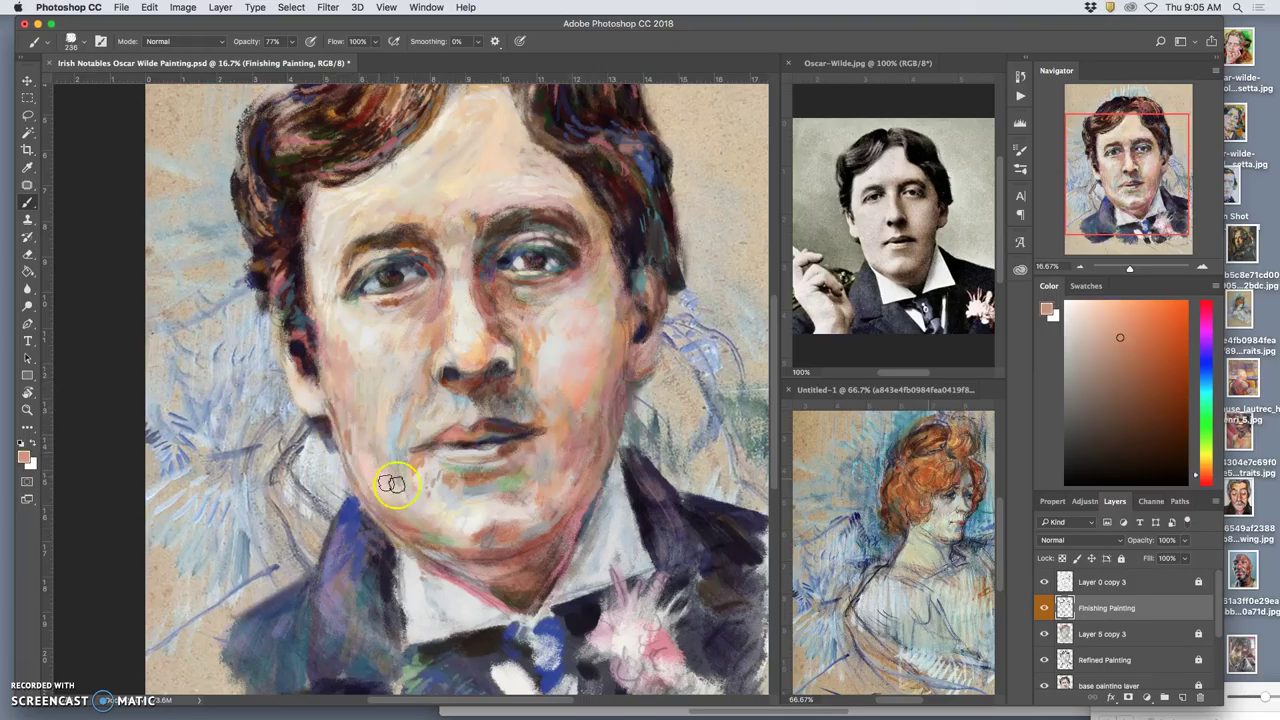
alt+click(373, 454)
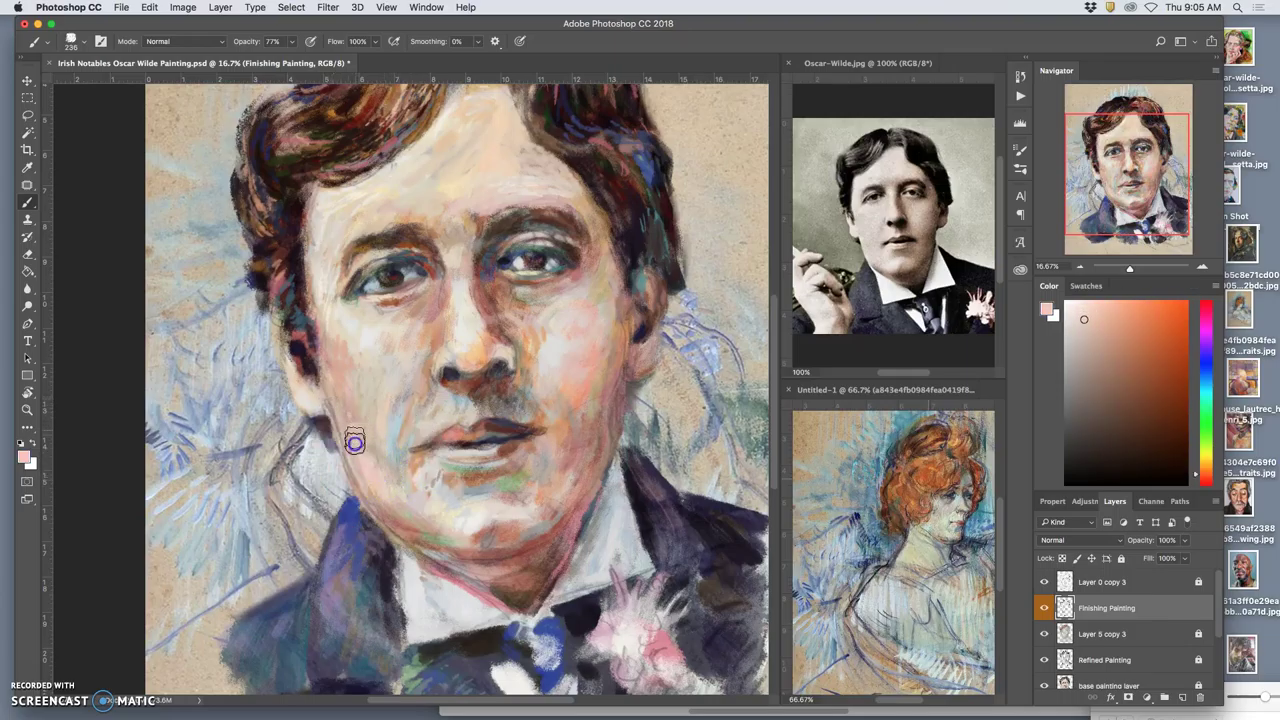
- Touch the left-hand cheek with a colour sampled from the neck and darken the left-hand hair with deep purple strokes
alt+click(540, 563)
click(372, 416)
alt+click(296, 224)
mouse_move(274, 210)
mouse_down()
mouse_move(266, 171)
mouse_move(273, 226)
mouse_up()
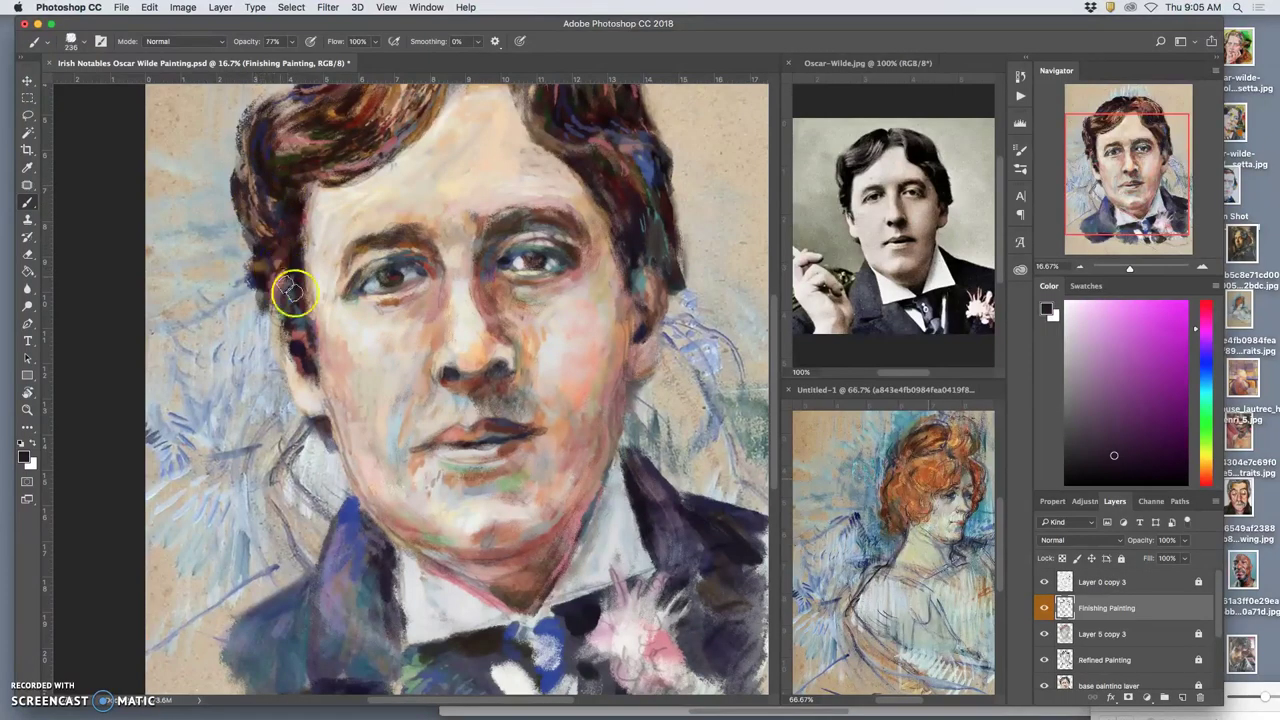
- Refine the lips and left-hand mouth corner with light grey and muted red strokes sampled from the chin and cheek
alt+click(452, 508)
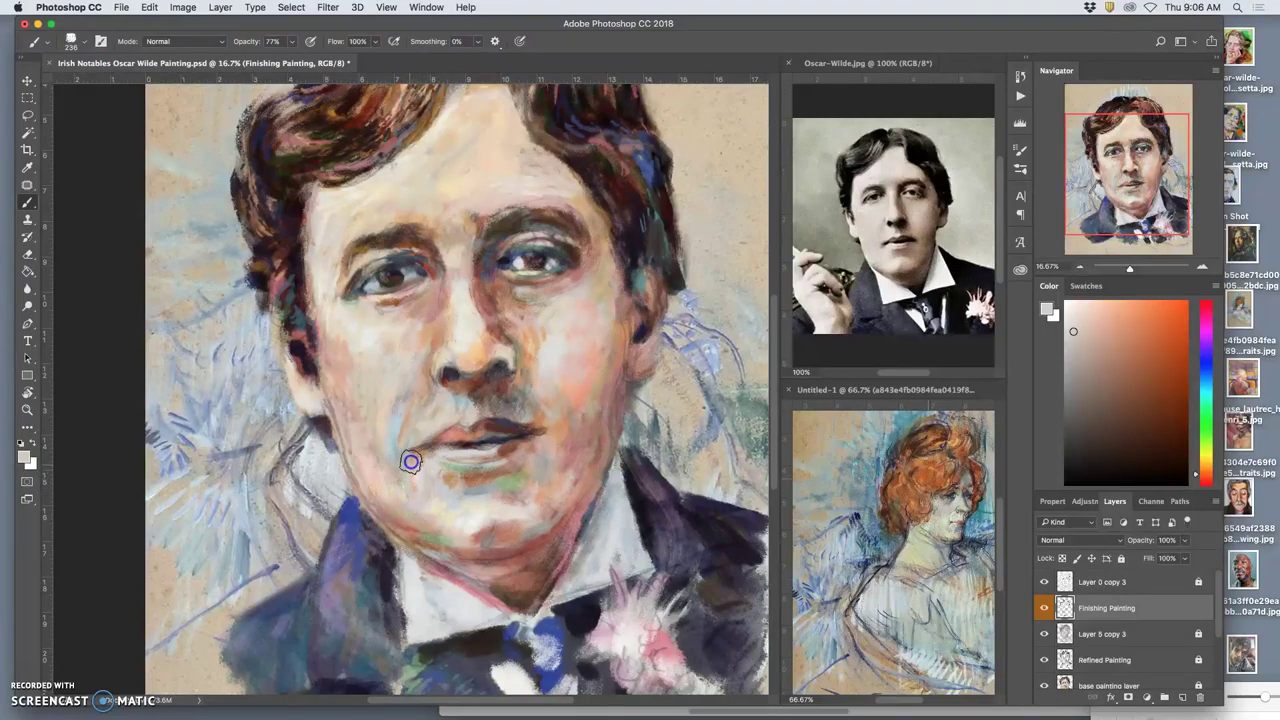
alt+click(470, 494)
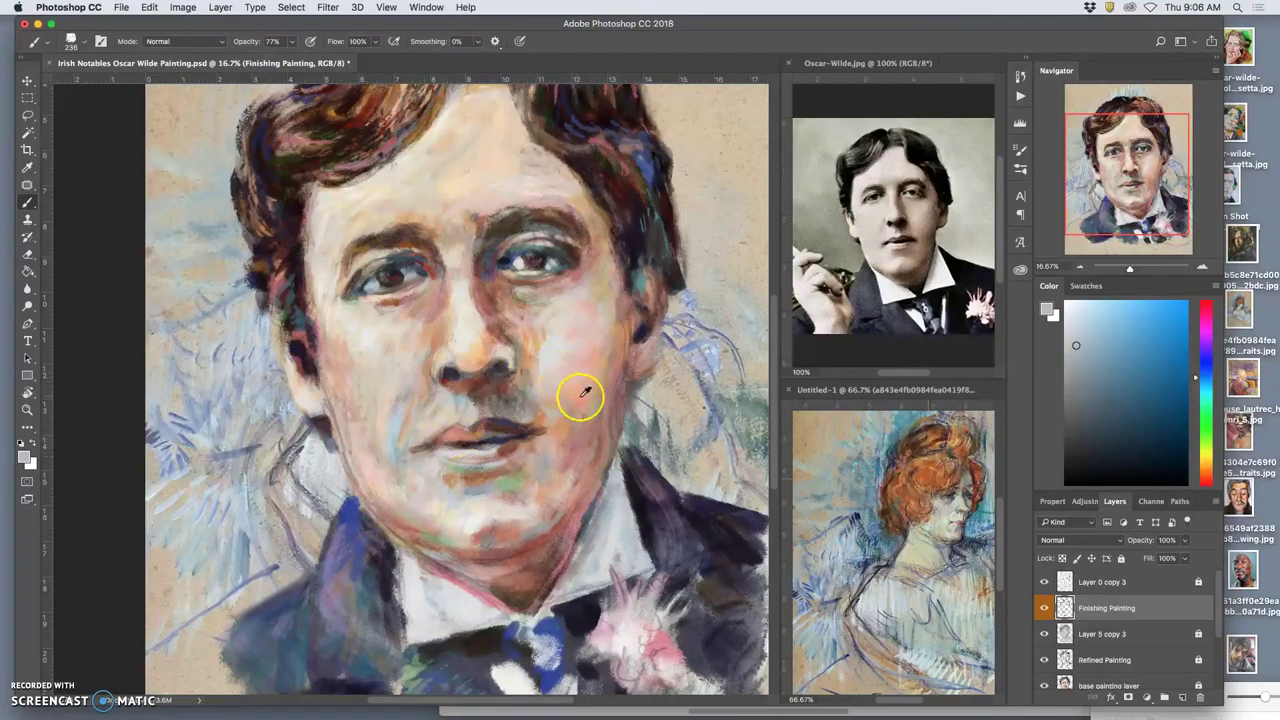
alt+click(580, 449)
mouse_move(491, 484)
mouse_down()
mouse_move(439, 488)
mouse_move(440, 440)
mouse_up()
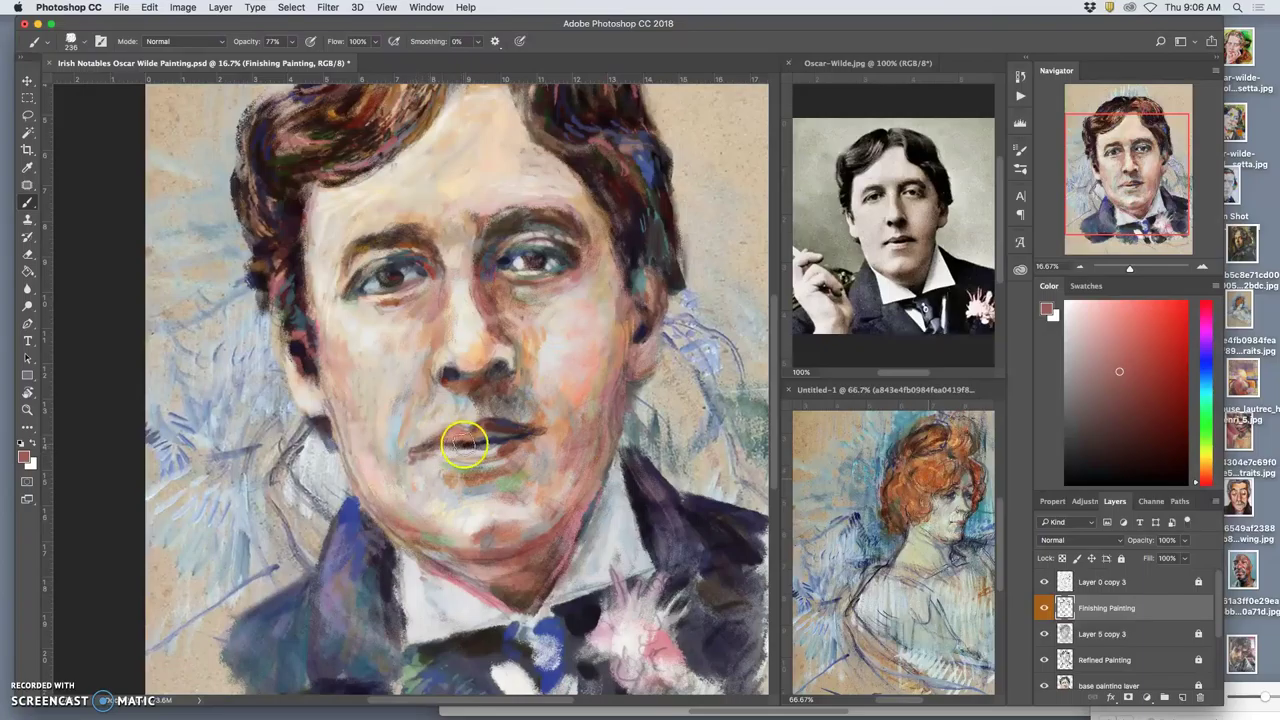
alt+click(425, 472)
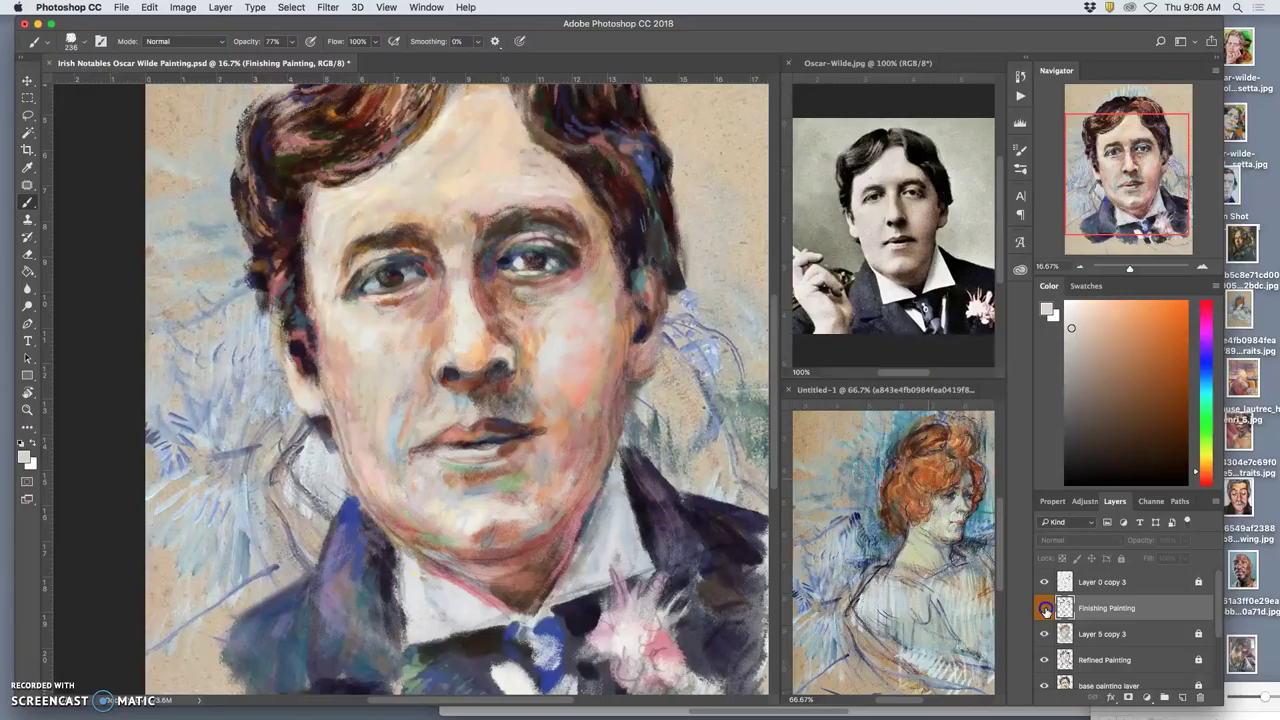
- Toggle the Finishing Painting layer's visibility repeatedly to compare the portrait with and without the new strokes, leaving it visible
click(1044, 608)
click(1044, 608)
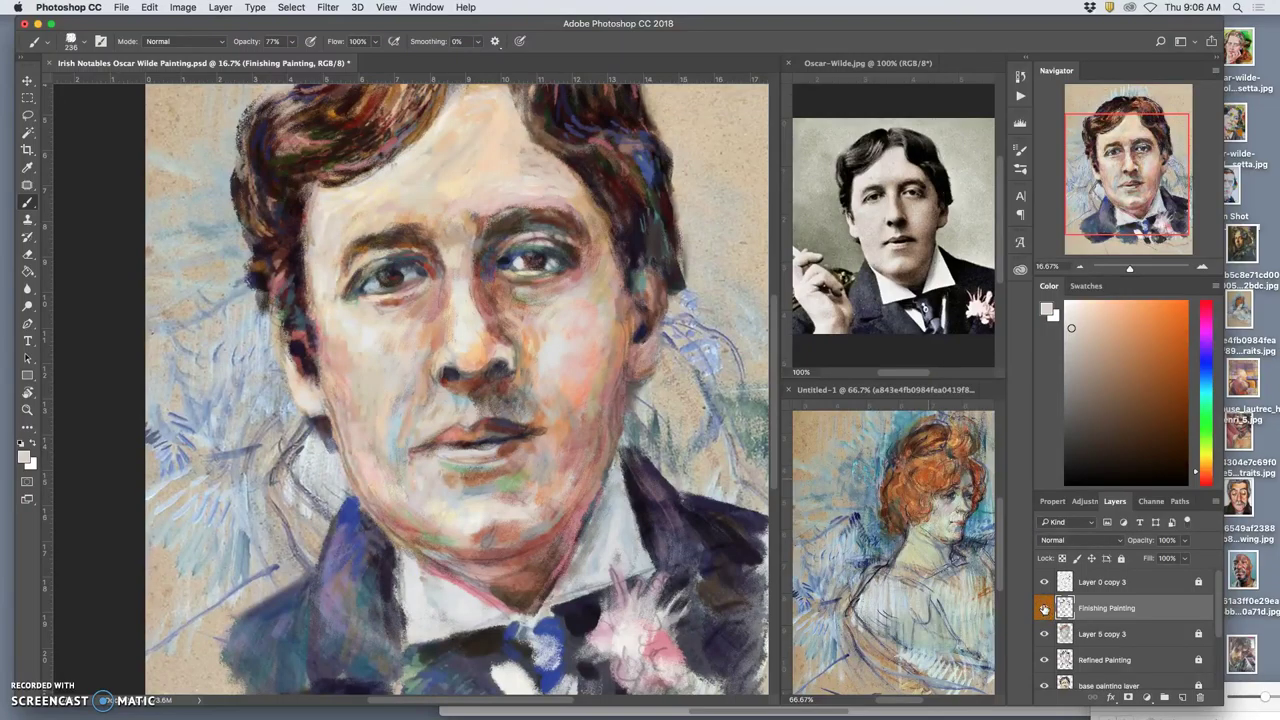
click(1044, 608)
click(1044, 608)
click(1044, 608)
click(1044, 608)
- Shape the right-hand ear and earlobe with peach, dark brown and salmon strokes sampled from the ear and hair
alt+click(663, 340)
drag(686, 344, 649, 352)
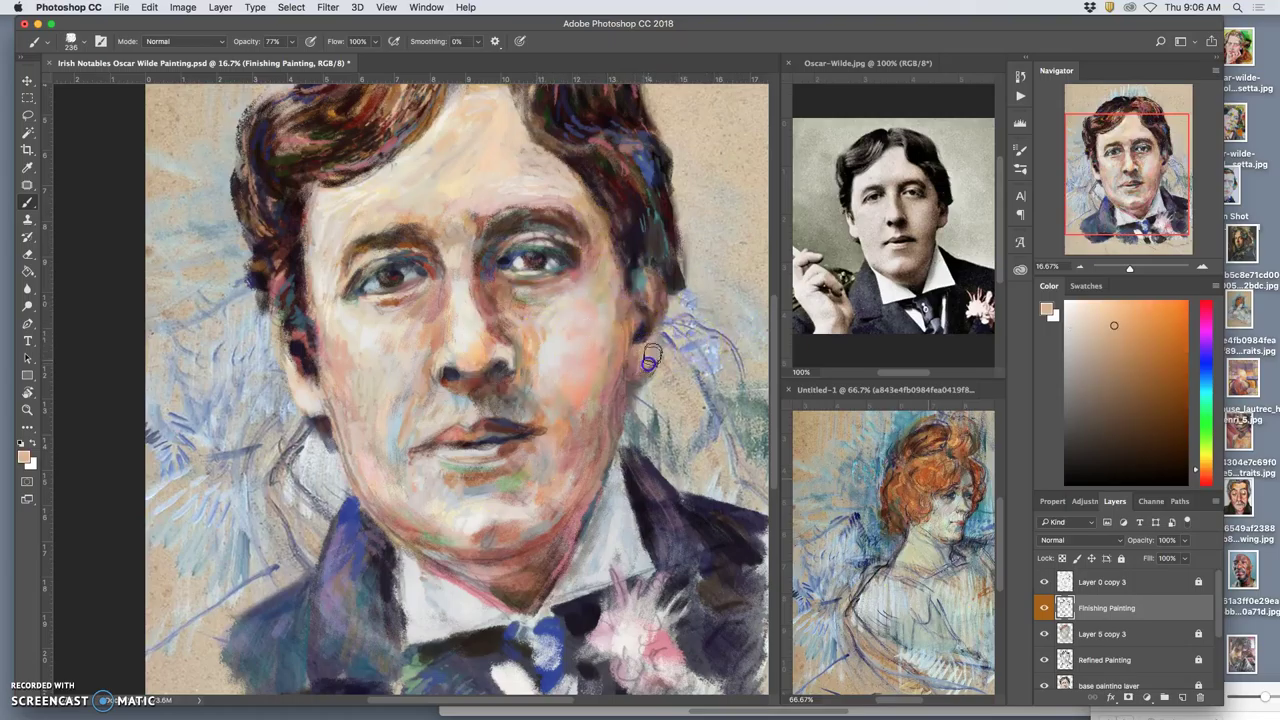
mouse_move(659, 320)
mouse_down()
mouse_move(660, 297)
mouse_move(663, 316)
mouse_up()
alt+click(663, 194)
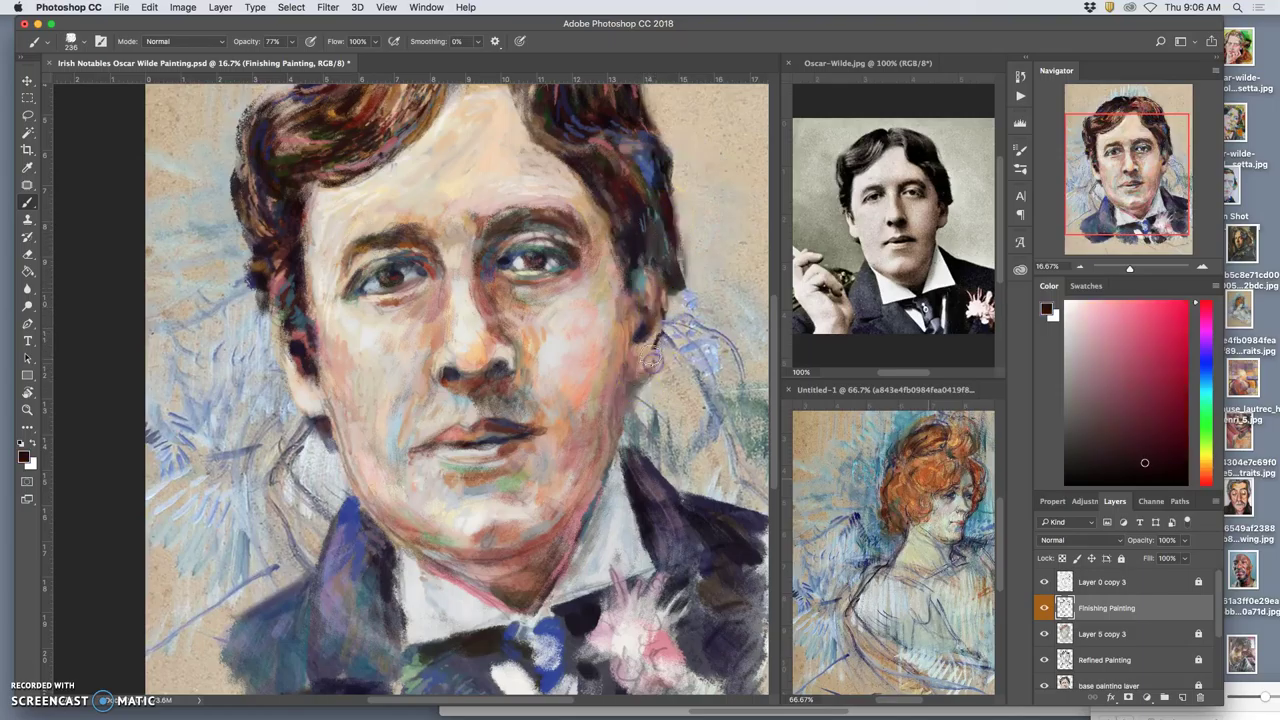
alt+click(634, 180)
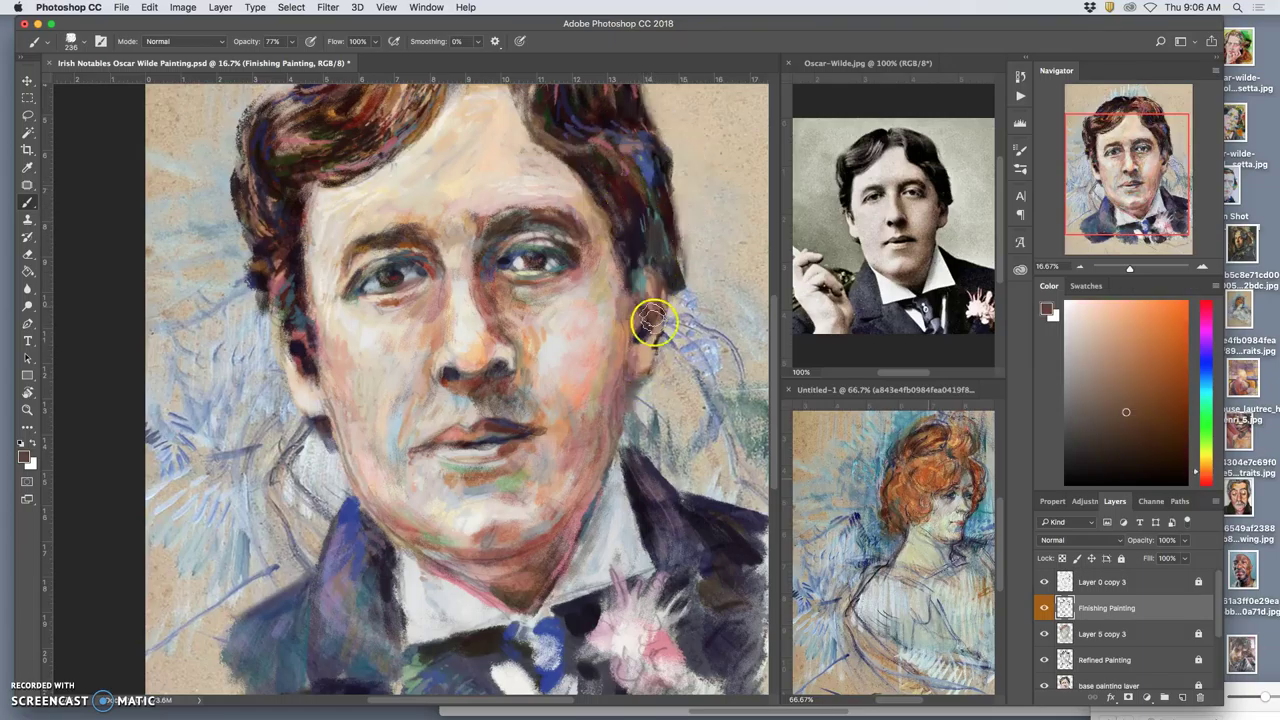
alt+click(648, 350)
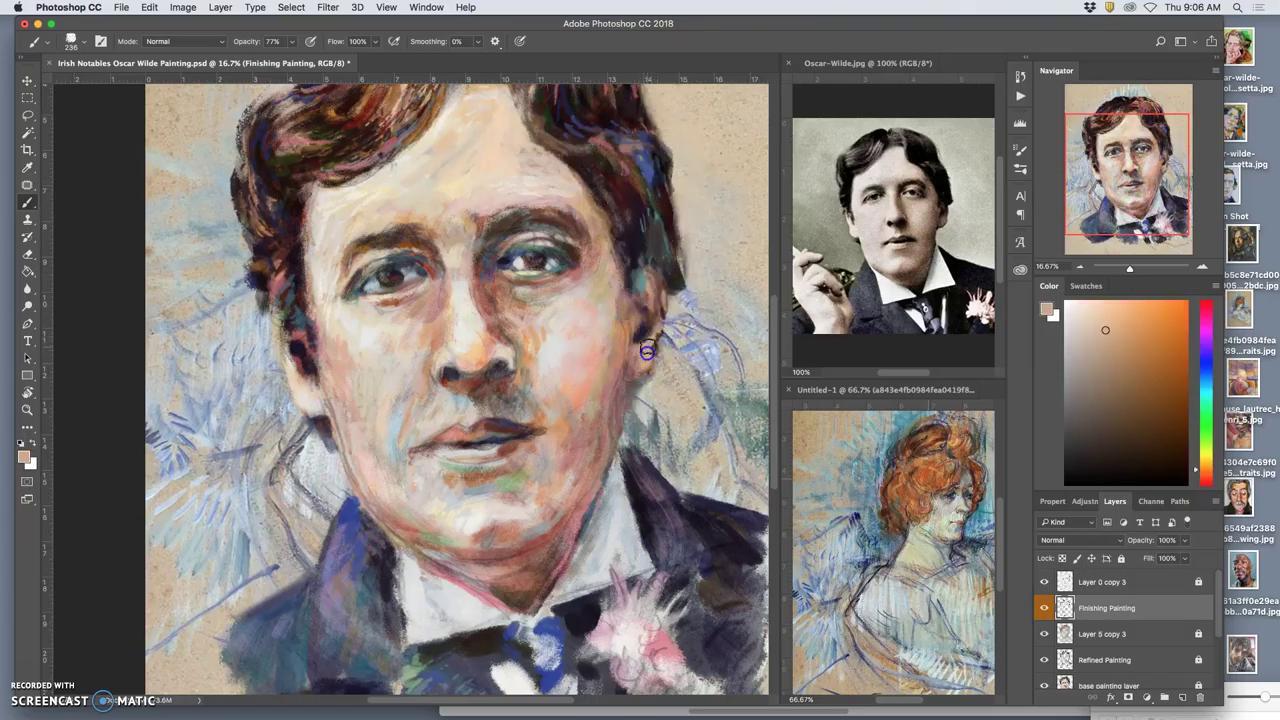
alt+click(652, 333)
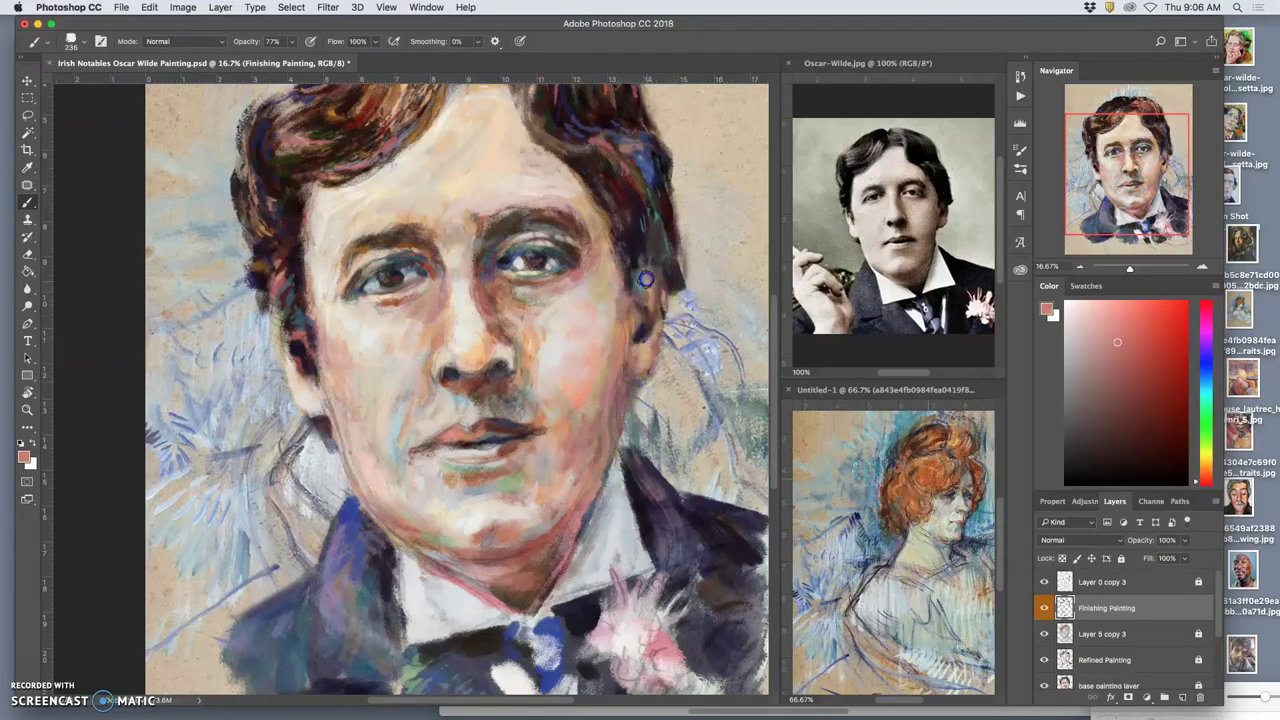
- Add reddish-brown strokes to the right-hand ear, earlobe and adjoining sideburn with a colour sampled from the ear
alt+click(655, 302)
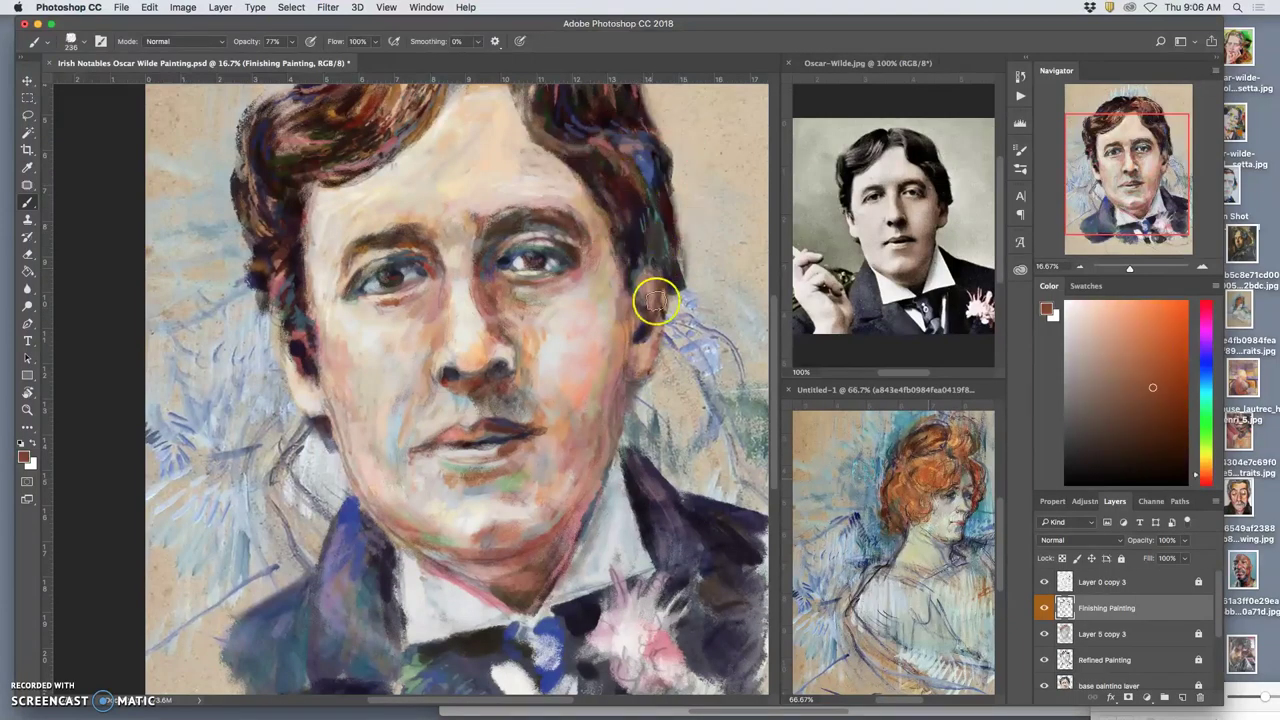
drag(630, 316, 641, 286)
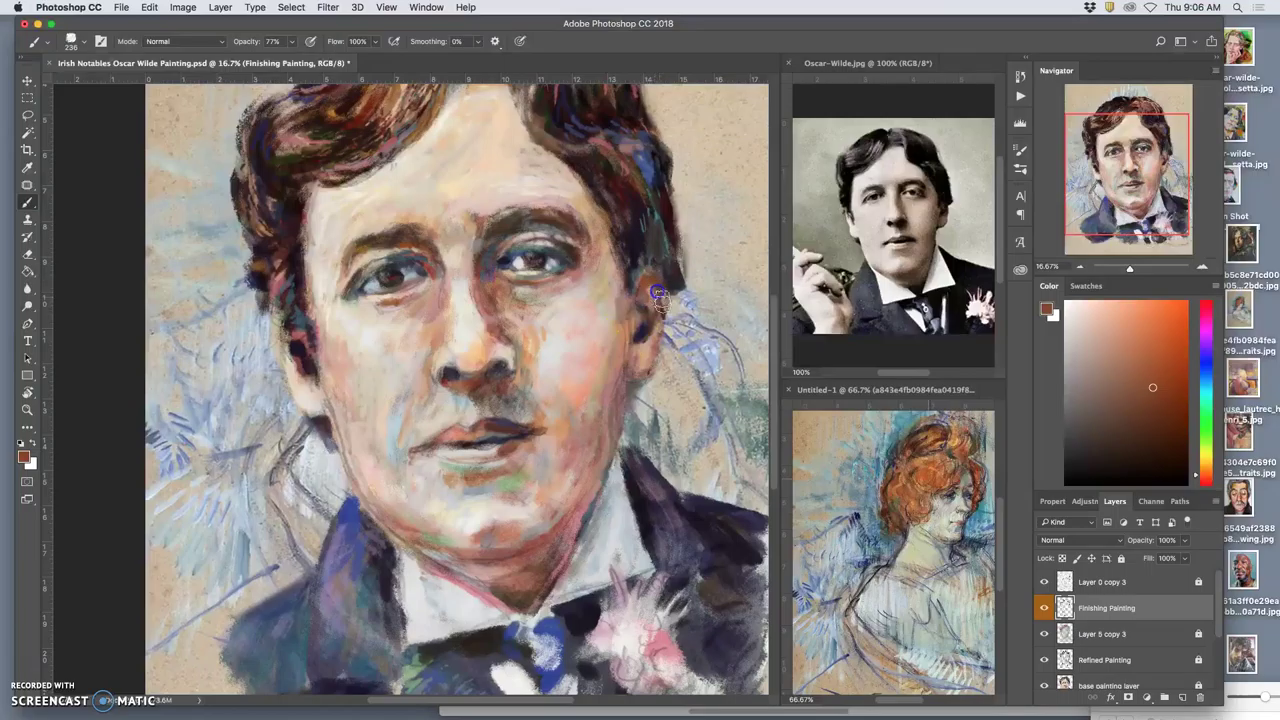
click(640, 366)
click(631, 214)
click(640, 246)
- Darken the hair above the right-hand ear with near-black purple strokes and shade the upper ear in sampled taupe
alt+click(662, 265)
drag(664, 252, 646, 249)
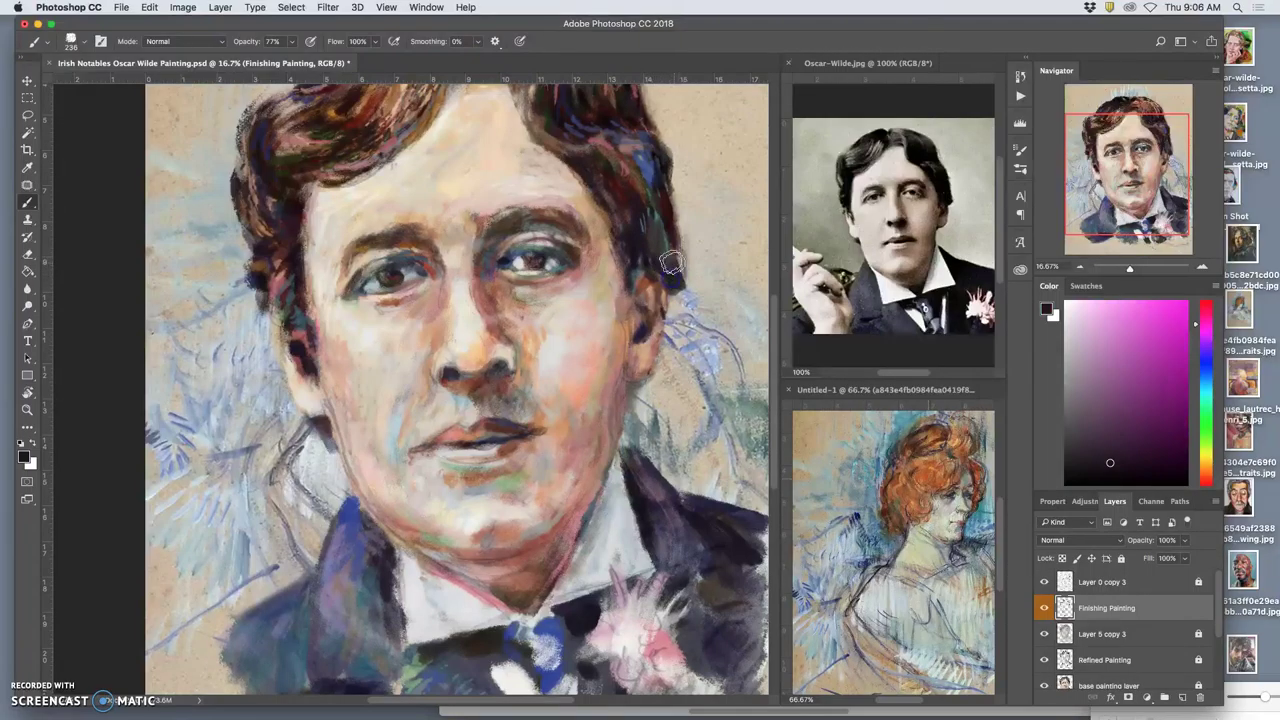
click(663, 237)
alt+click(667, 300)
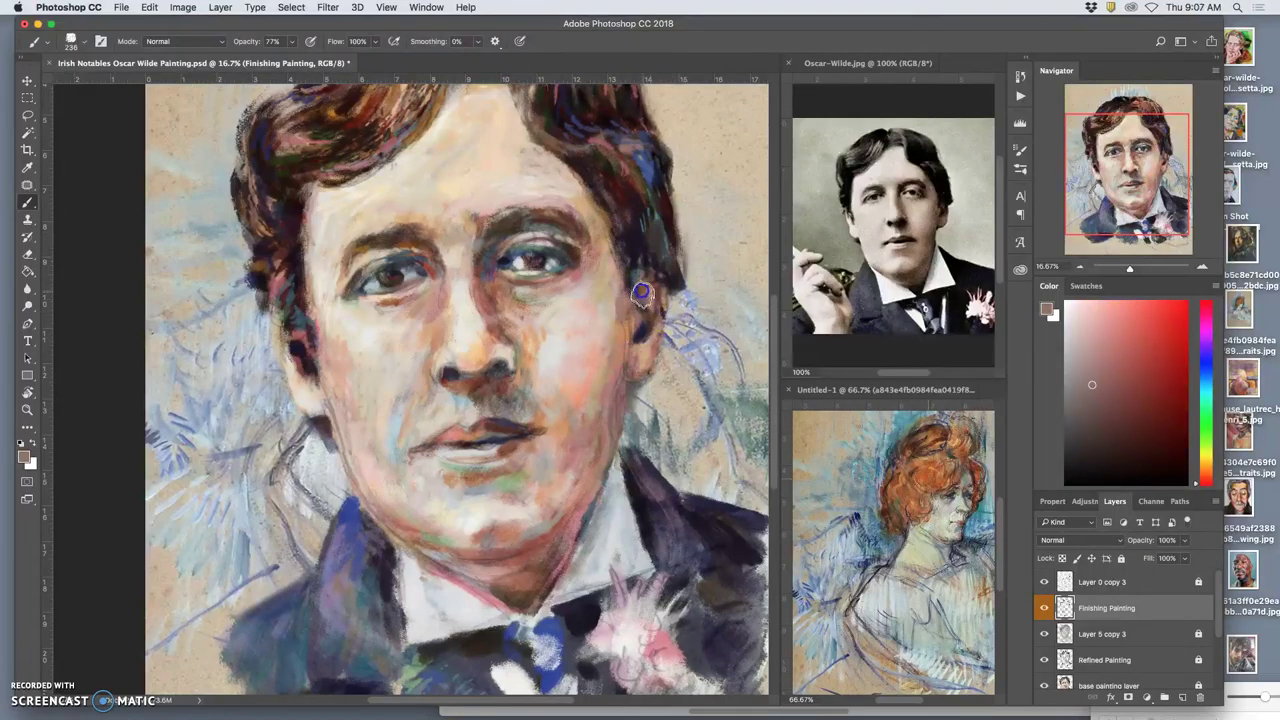
- Deepen the hair above the right-hand ear and beside the temple with dark purplish strokes in colours sampled from the hair
drag(648, 249, 657, 206)
alt+click(637, 203)
alt+click(358, 147)
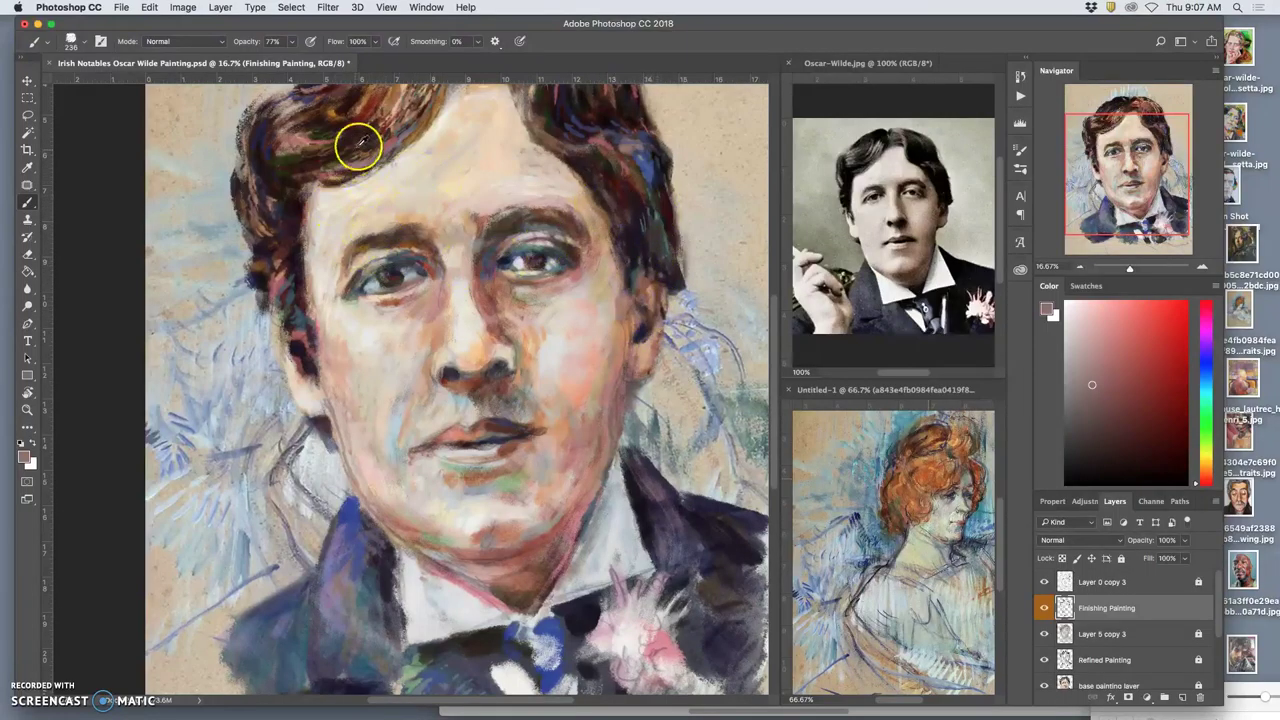
alt+click(341, 148)
mouse_move(611, 140)
mouse_down()
mouse_move(564, 118)
mouse_move(582, 133)
mouse_move(567, 127)
mouse_move(588, 121)
mouse_move(612, 263)
mouse_move(654, 277)
mouse_move(640, 248)
mouse_move(634, 272)
mouse_move(640, 255)
mouse_move(625, 241)
mouse_move(632, 311)
mouse_move(654, 237)
mouse_move(631, 297)
mouse_move(636, 248)
mouse_up()
alt+click(651, 240)
alt+click(646, 224)
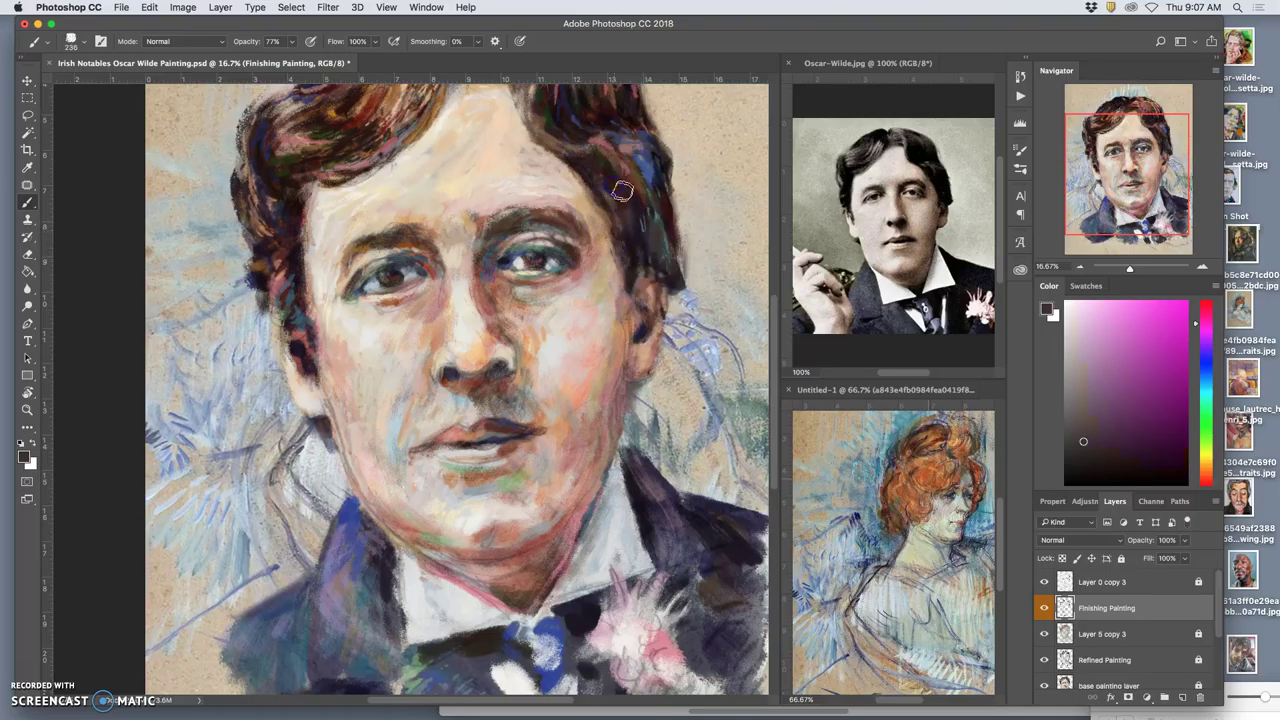
- Layer muted teal and near-black strokes, sampled from the painting, into the hair beside the right-hand temple and ear
alt+click(645, 220)
alt+click(645, 198)
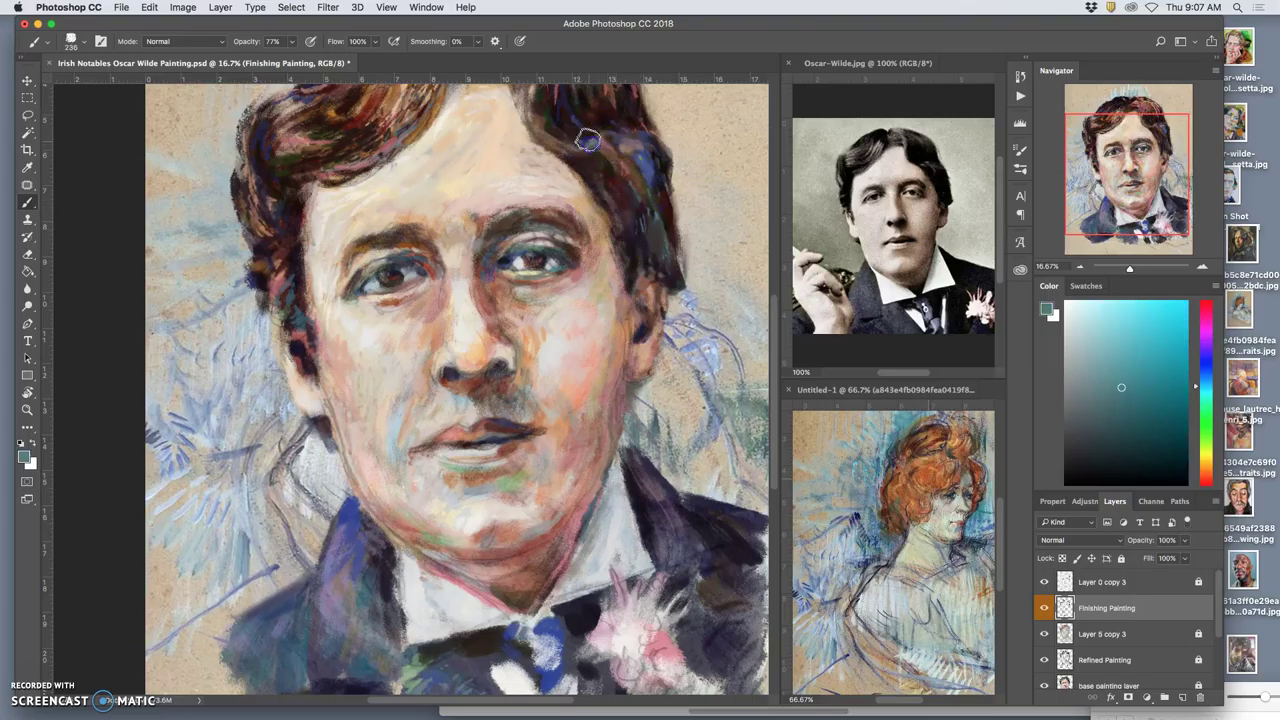
alt+click(290, 292)
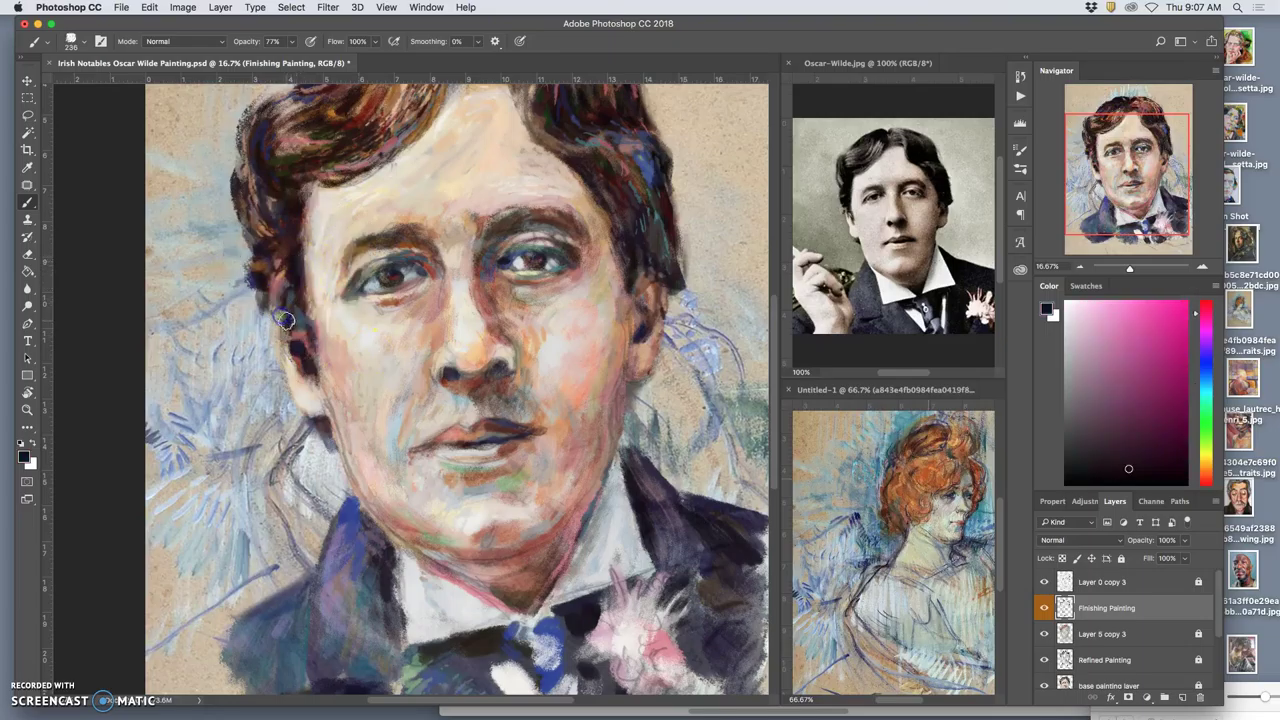
drag(628, 226, 679, 338)
- Touch up the right-hand eyebrow and neighbouring hair with strokes in sampled dark maroon, brown and slate-grey tones
alt+click(397, 294)
mouse_move(417, 278)
mouse_down()
mouse_move(383, 239)
mouse_move(438, 238)
mouse_move(400, 239)
mouse_move(428, 246)
mouse_move(380, 273)
mouse_move(754, 148)
mouse_move(659, 177)
mouse_move(659, 213)
mouse_move(427, 259)
mouse_move(391, 251)
mouse_move(394, 240)
mouse_move(435, 283)
mouse_move(464, 278)
mouse_move(599, 231)
mouse_move(579, 190)
mouse_move(555, 217)
mouse_move(524, 212)
mouse_move(591, 217)
mouse_move(639, 189)
mouse_move(651, 234)
mouse_up()
alt+click(608, 229)
alt+click(651, 206)
click(526, 234)
mouse_move(526, 234)
mouse_down()
mouse_move(488, 243)
mouse_move(562, 226)
mouse_up()
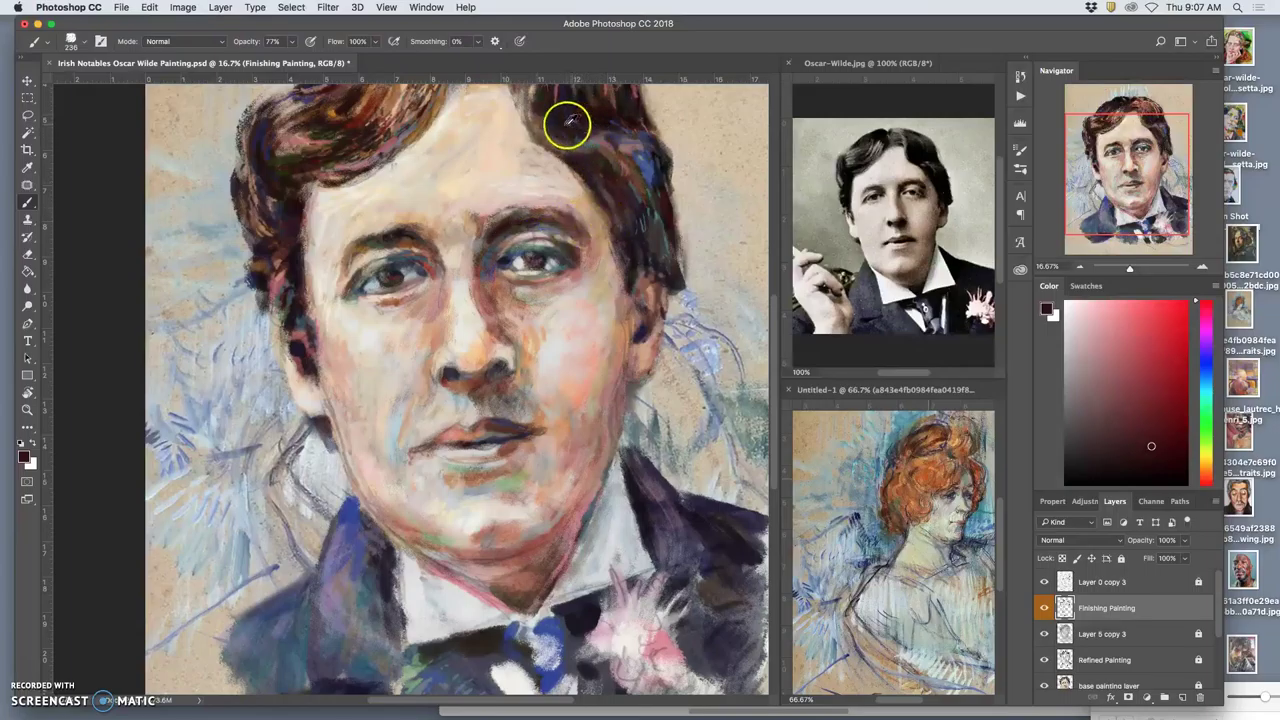
alt+click(368, 126)
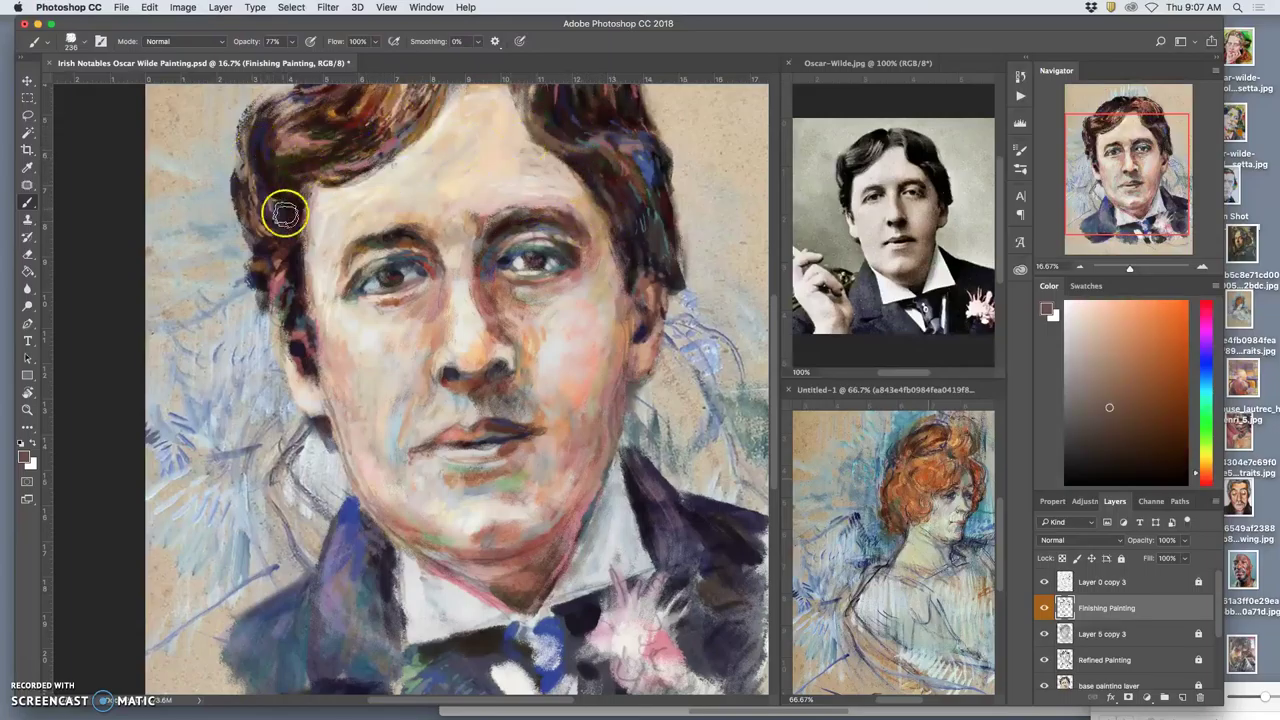
mouse_move(905, 525)
mouse_down()
mouse_move(897, 537)
mouse_move(906, 528)
mouse_up()
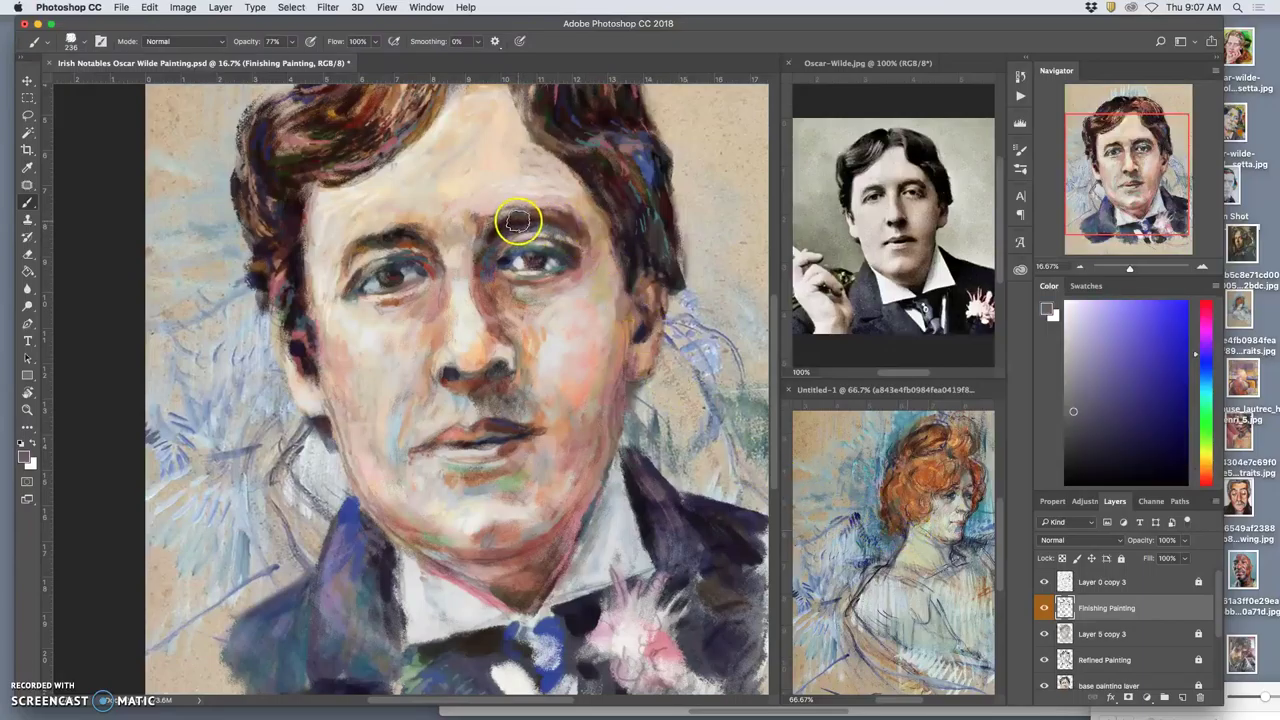